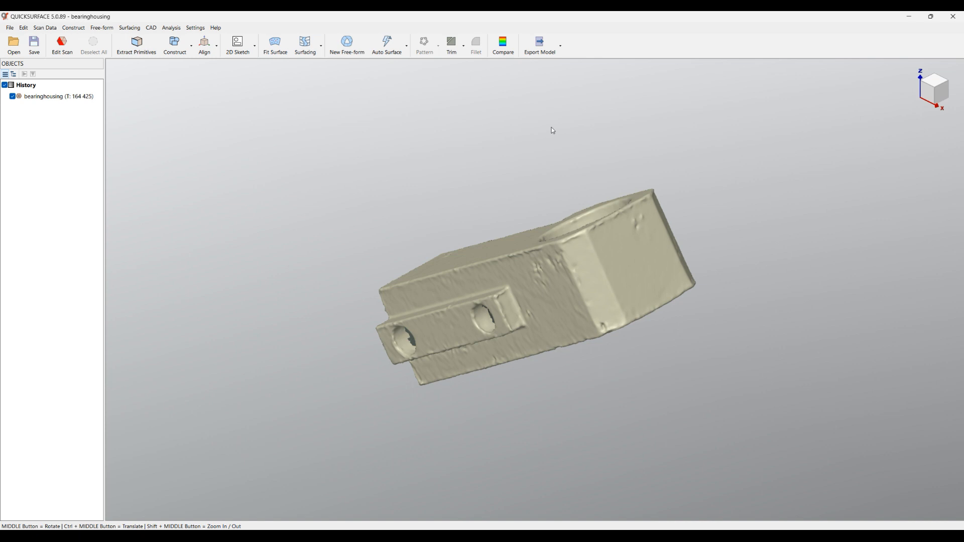
Step: Start a new project and load the Bearing housing example scan
middle_click_drag(474, 277, 580, 390)
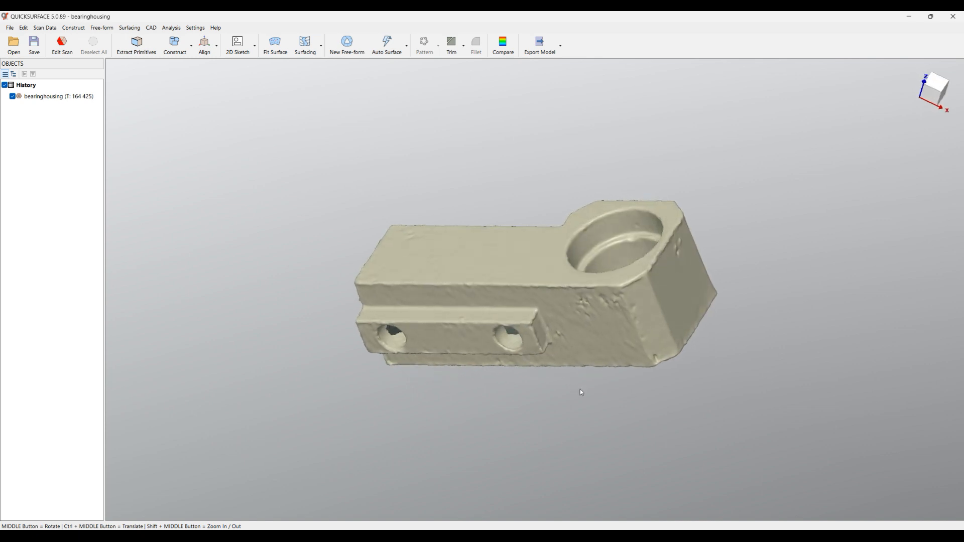
left_click(11, 28)
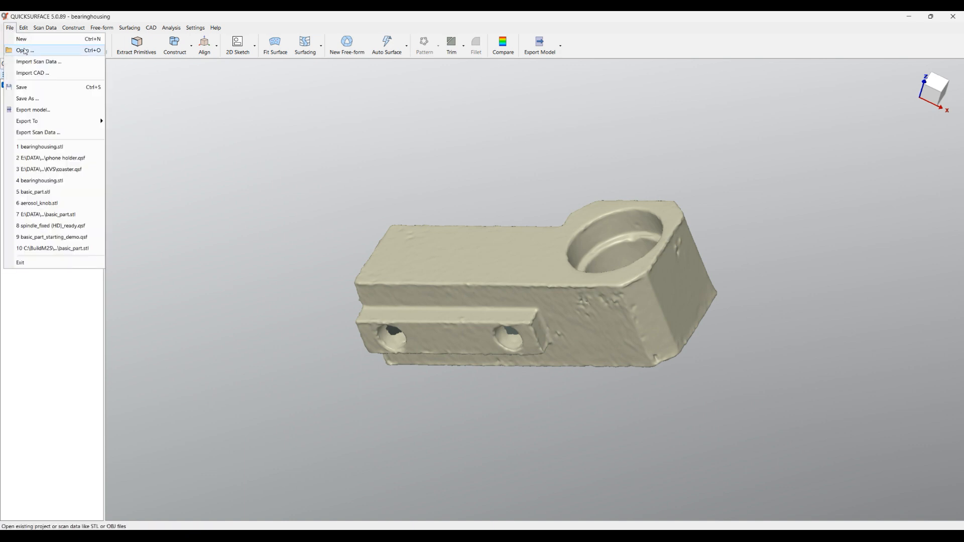
left_click(25, 39)
left_click(485, 293)
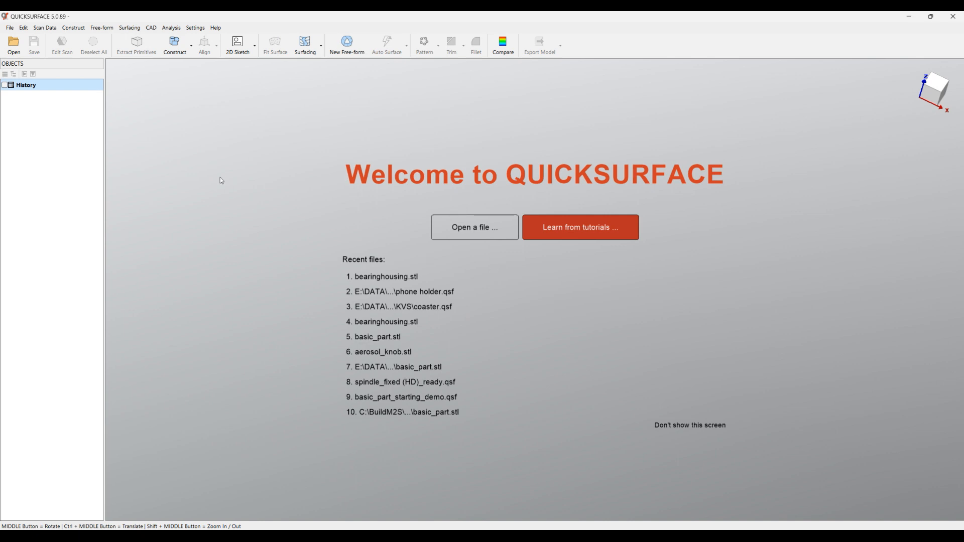
left_click(212, 32)
mouse_move(231, 65)
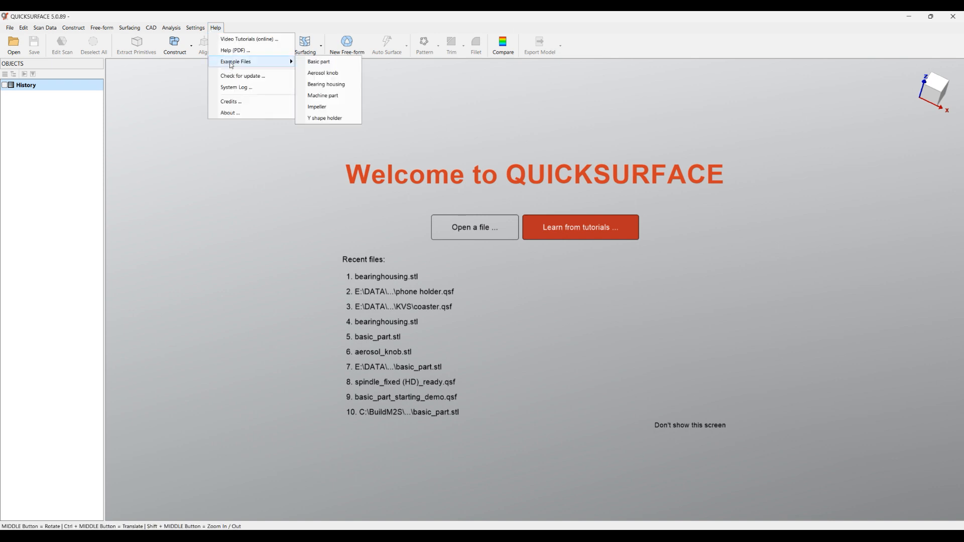
left_click(326, 85)
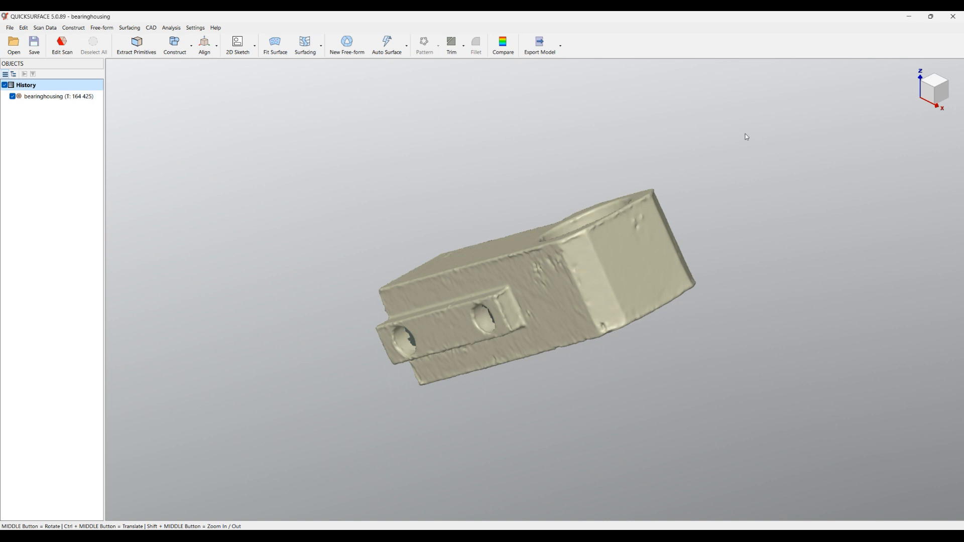
Step: Examine the bearing housing scan from its end face, underside, bore and raised strip with two holes
mouse_move(938, 93)
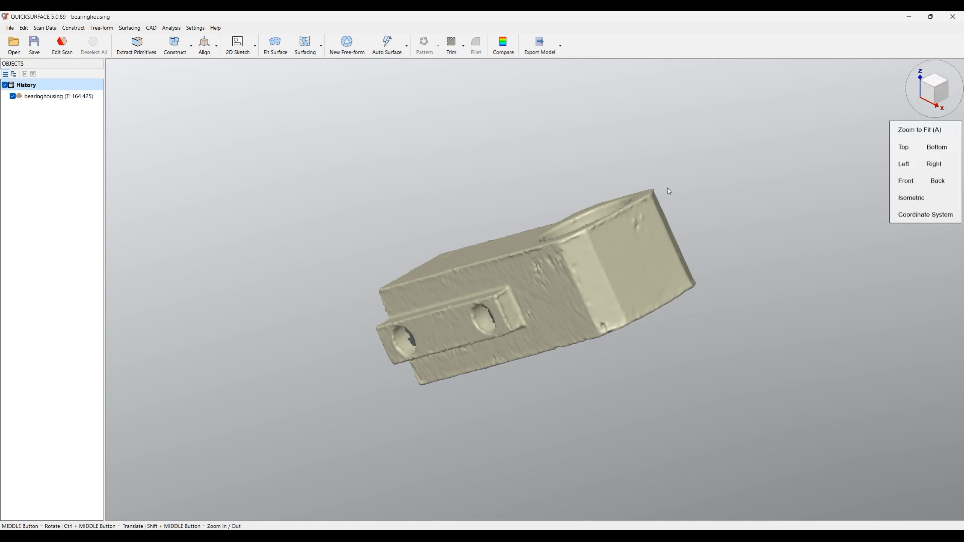
middle_click_drag(357, 358, 451, 365)
scroll(527, 388, "up", 2)
middle_click_drag(588, 317, 465, 246)
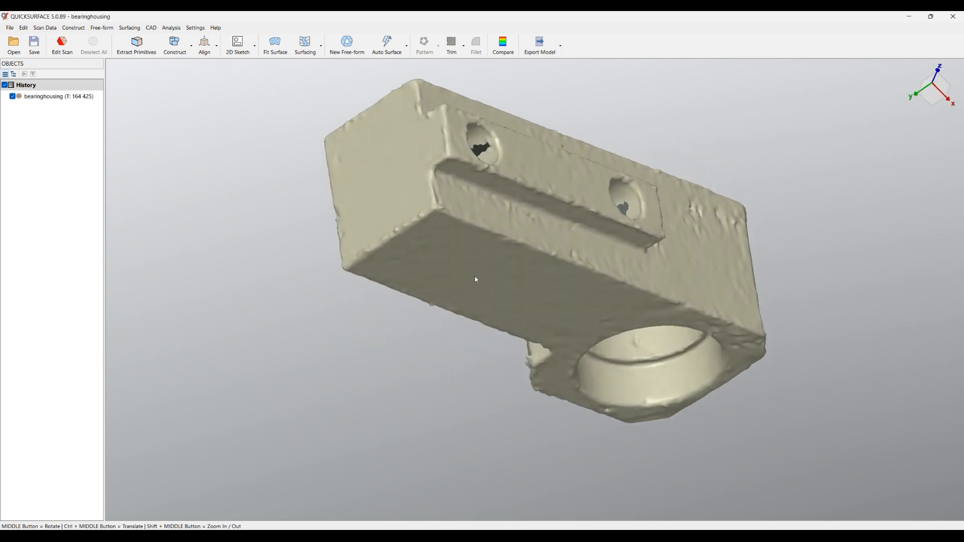
middle_click_drag(543, 309, 509, 305)
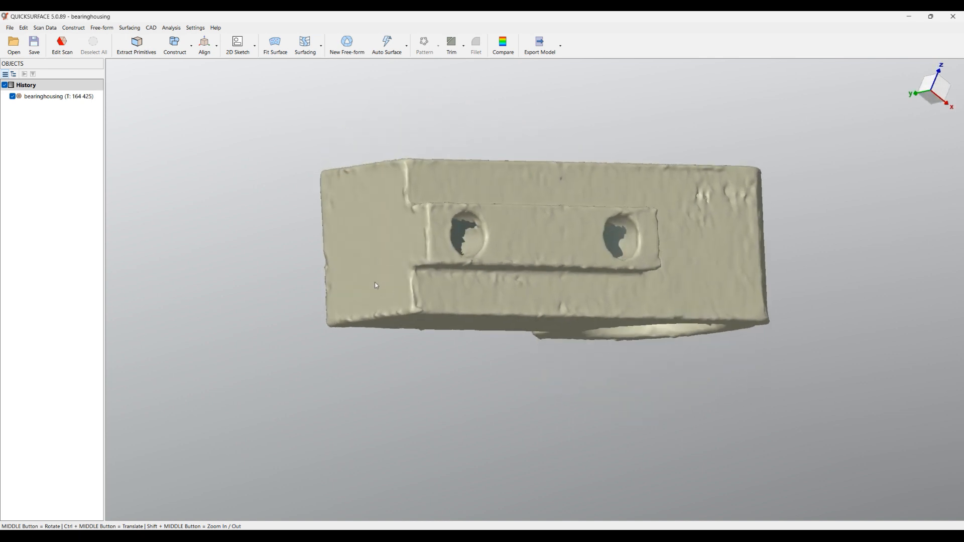
middle_click_drag(605, 314, 469, 207)
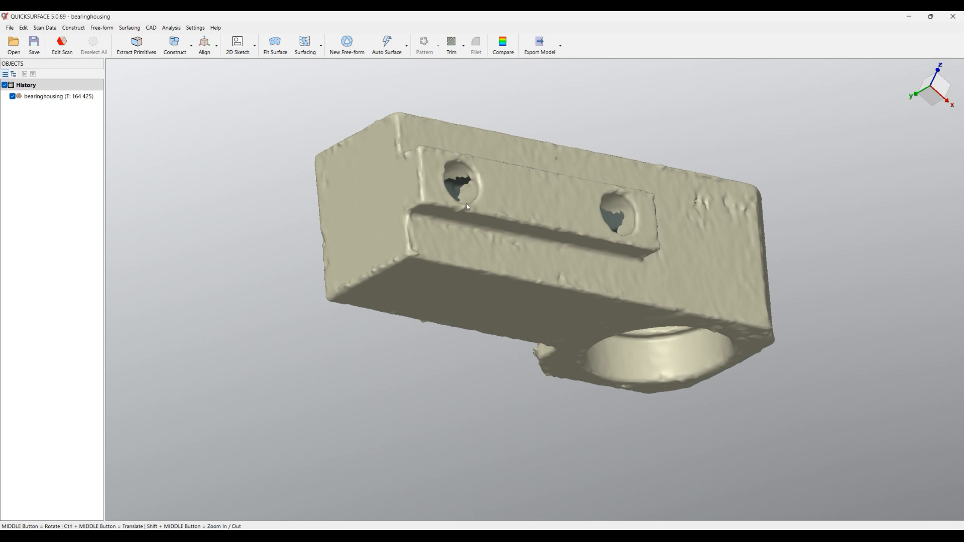
Step: Extract a plane from the housing's flat underside, including the patches around the bore, with 3-degree Magic Wand selection and 0.05 mm deviation analysis
left_click(126, 50)
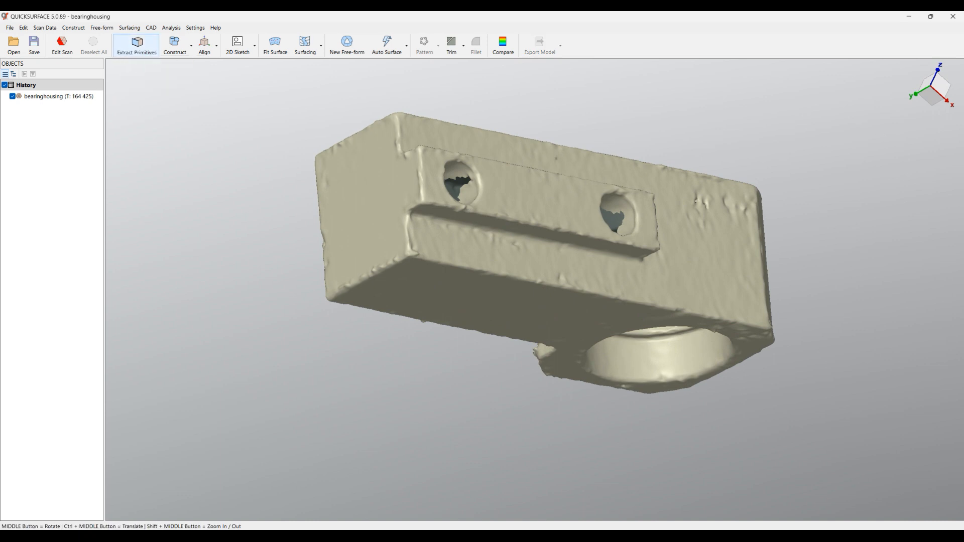
left_click_drag(851, 94, 163, 71)
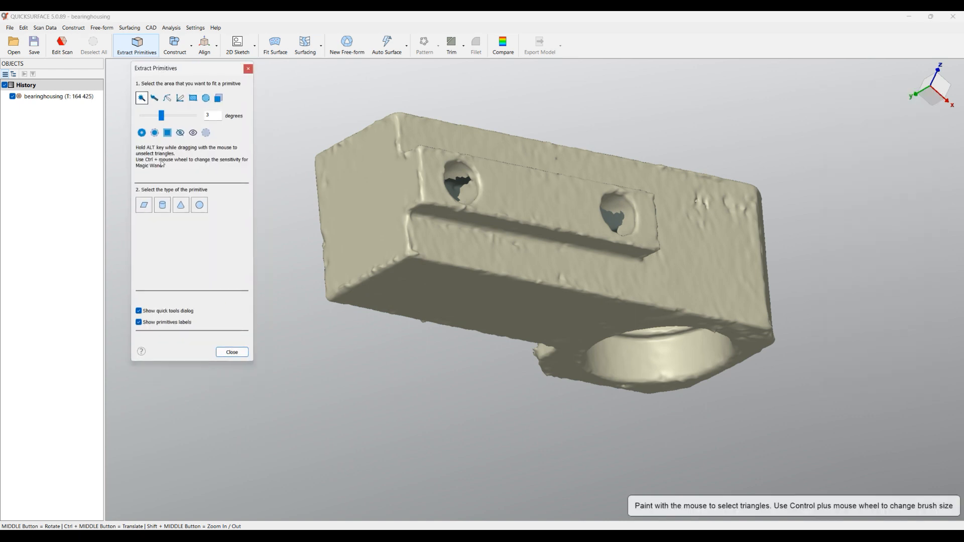
left_click(144, 100)
left_click(488, 312)
middle_click_drag(487, 313, 500, 172)
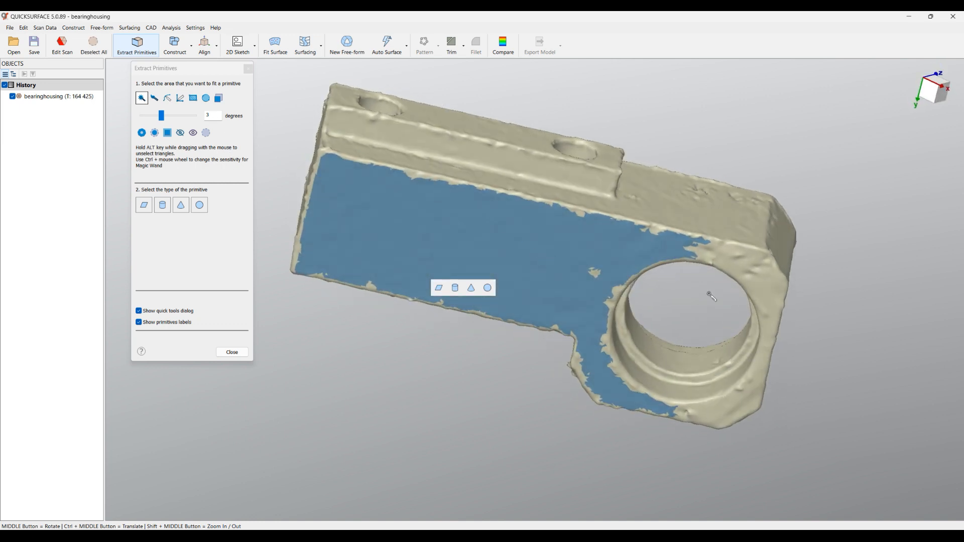
left_click(763, 292)
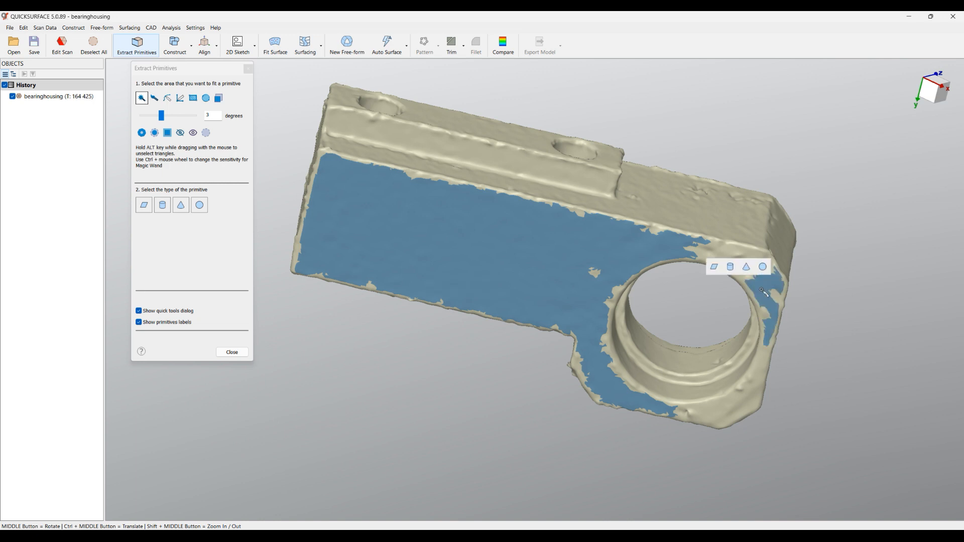
left_click(720, 411)
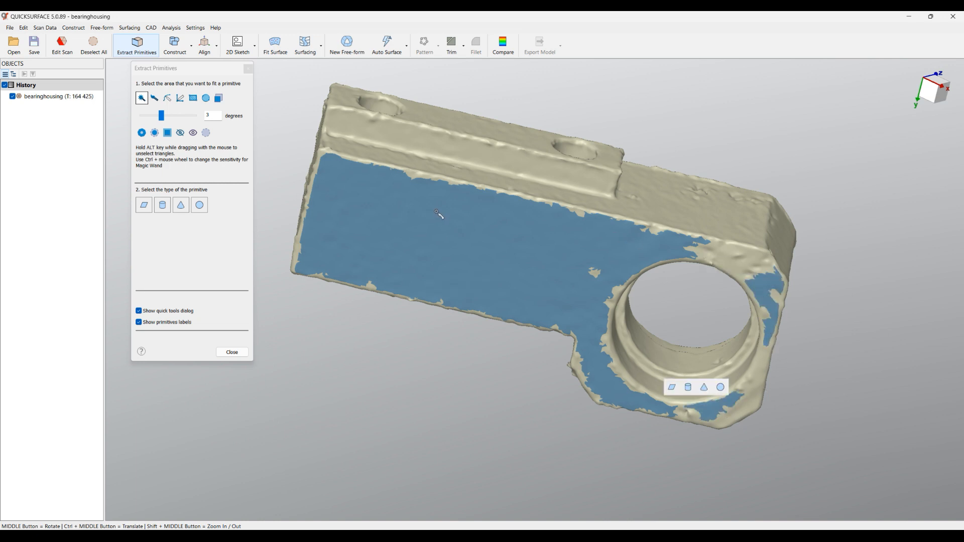
left_click(146, 209)
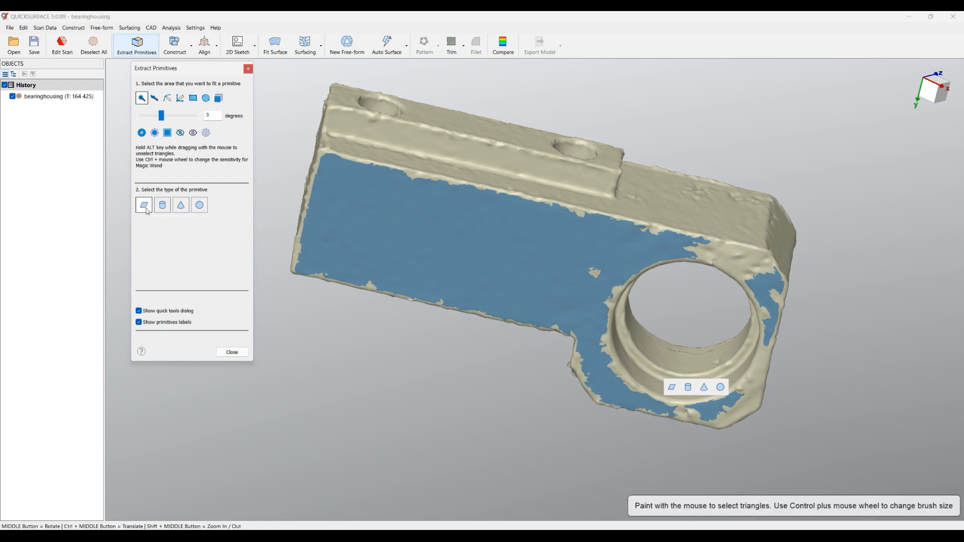
middle_click_drag(658, 359, 681, 442)
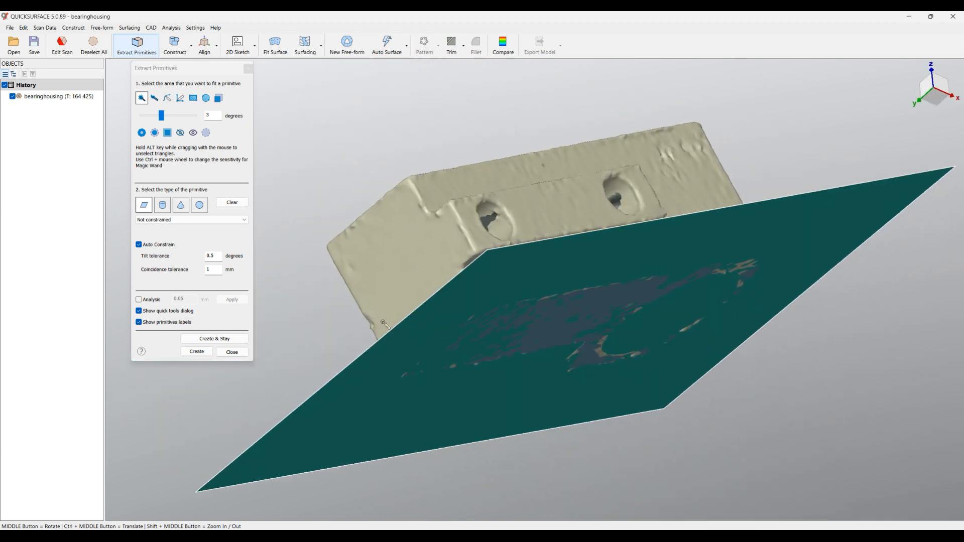
left_click(154, 301)
middle_click_drag(527, 301, 600, 300)
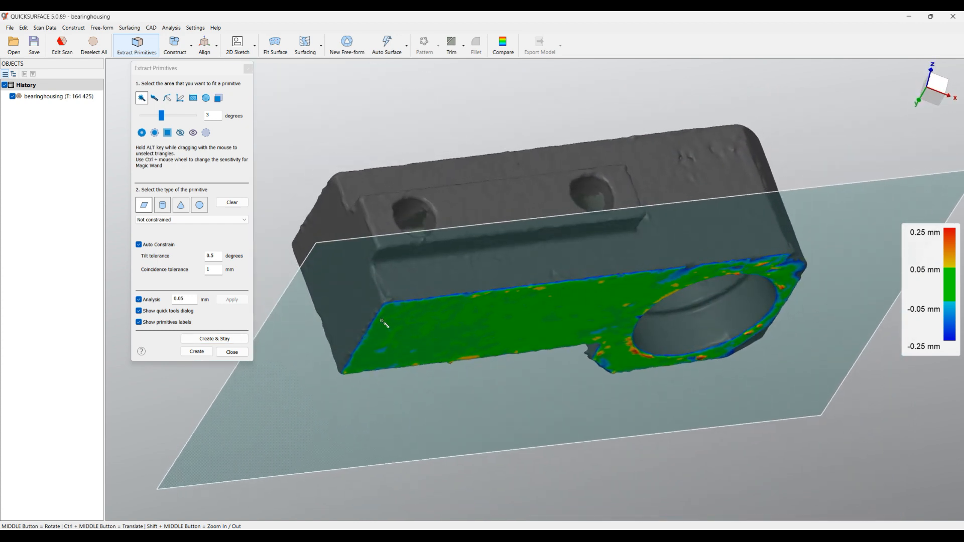
left_click(214, 339)
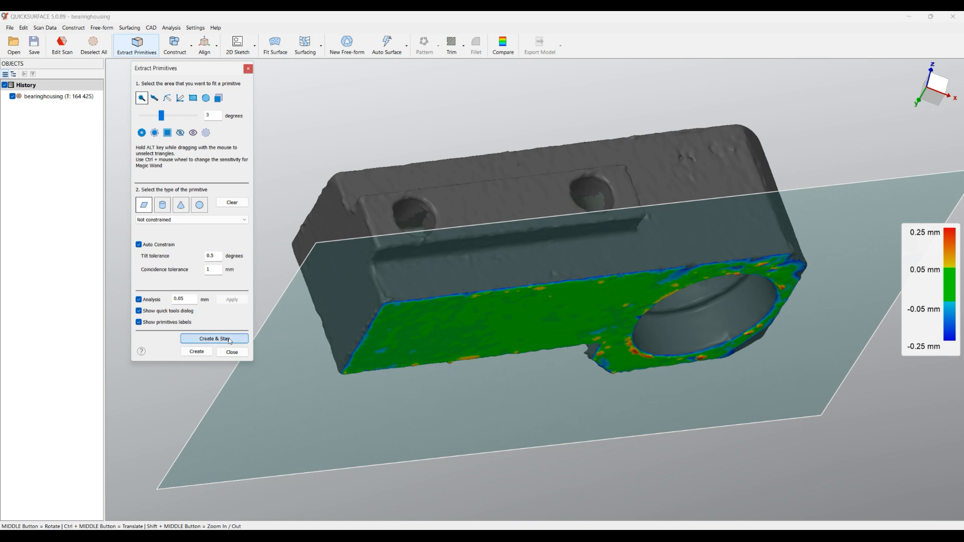
Step: Extract a second plane primitive from the flat end face opposite the bore
middle_click_drag(511, 263, 740, 306)
middle_click_drag(921, 399, 884, 438)
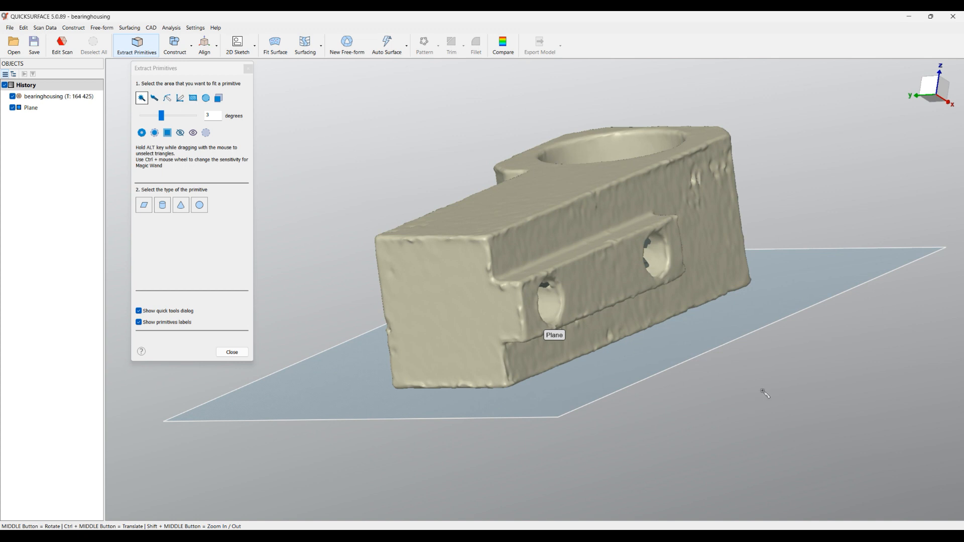
left_click(442, 316)
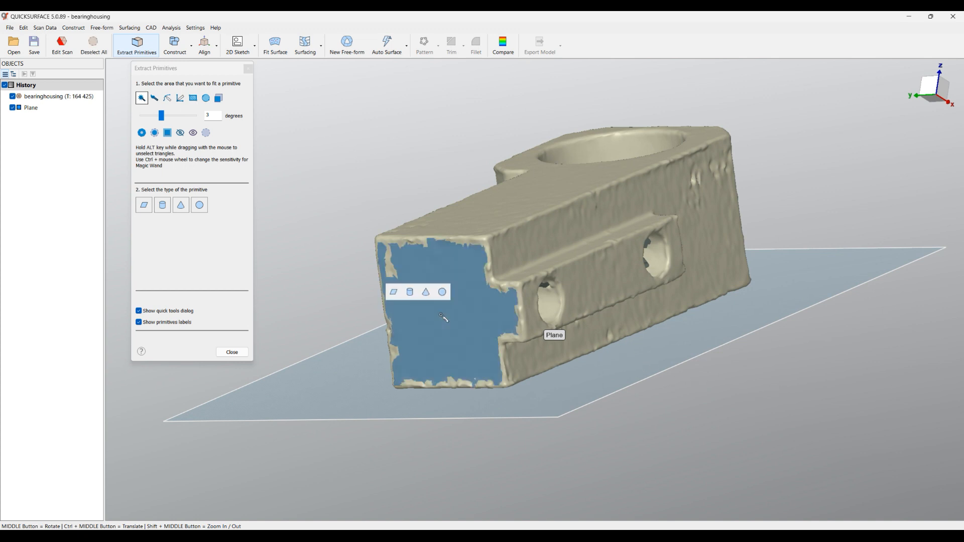
left_click(393, 293)
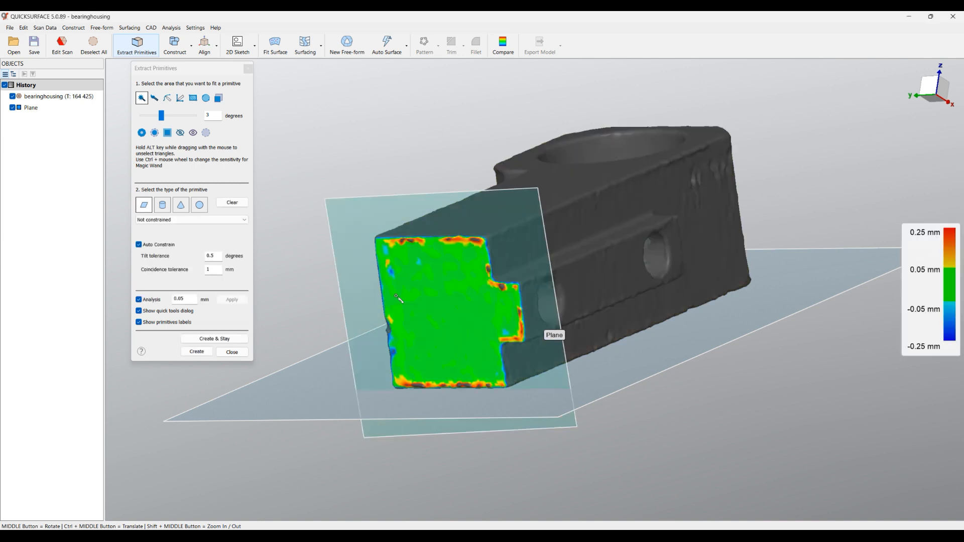
left_click(228, 340)
Step: Extract a third plane from the long side face, selecting the areas above, below and beside the raised strip, and finish primitive extraction
middle_click_drag(646, 358, 340, 397)
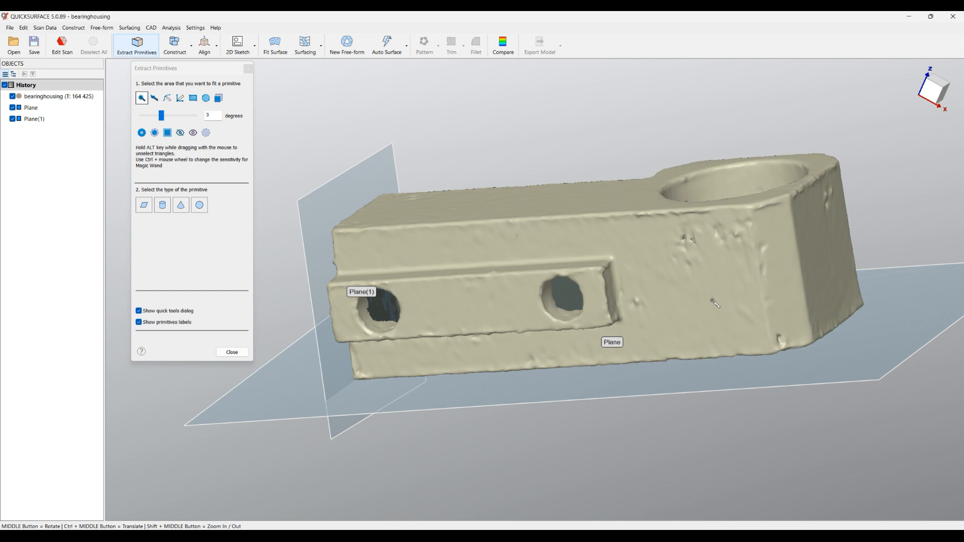
left_click(675, 303)
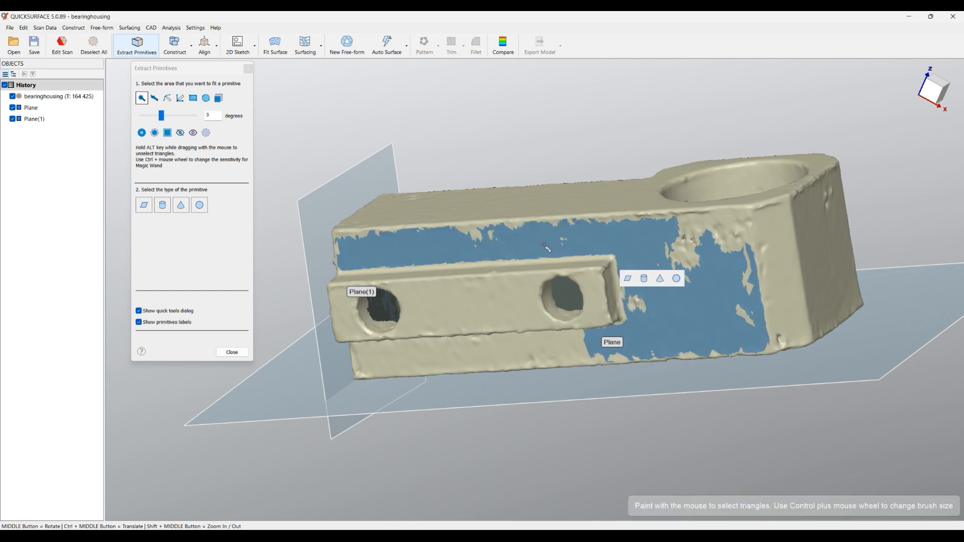
left_click(434, 357)
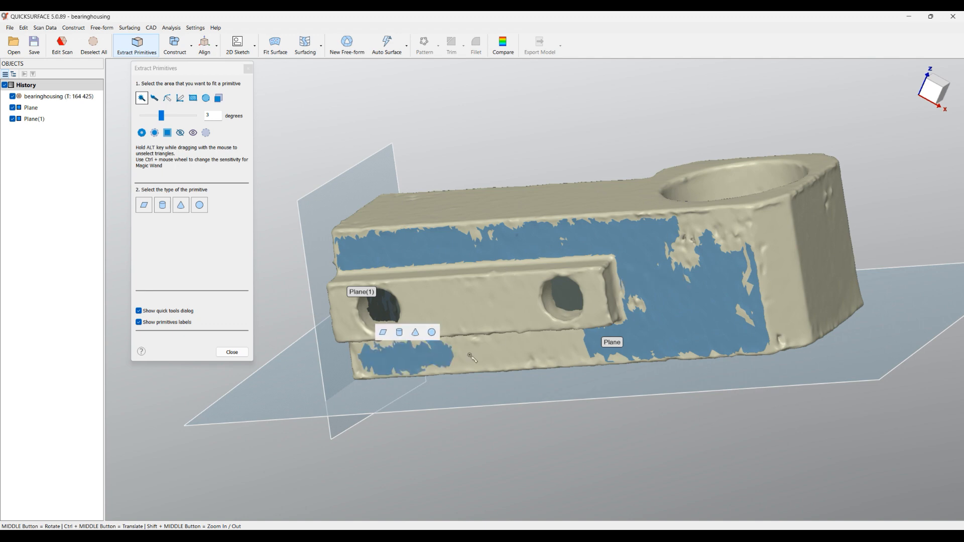
left_click(532, 347)
middle_click_drag(633, 279, 681, 309)
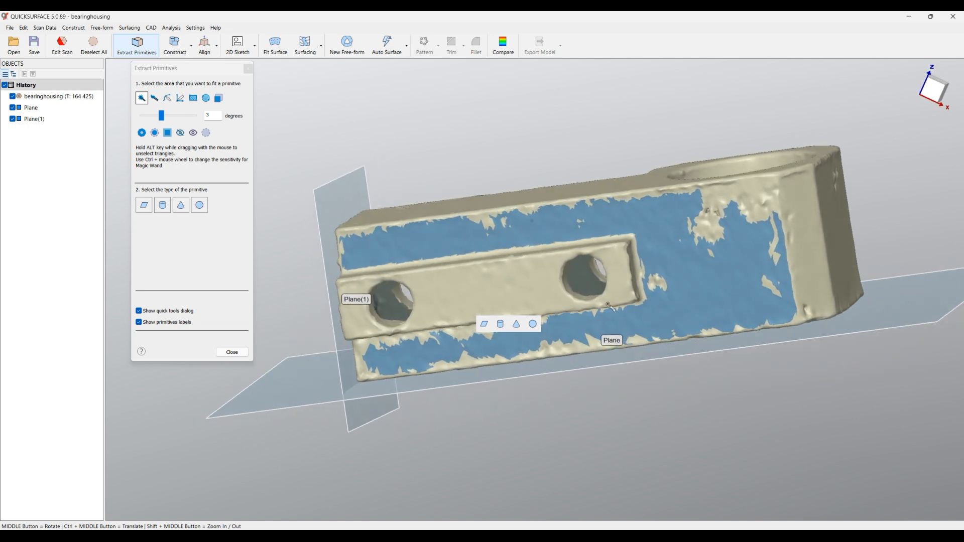
left_click(482, 324)
middle_click_drag(410, 281, 525, 335)
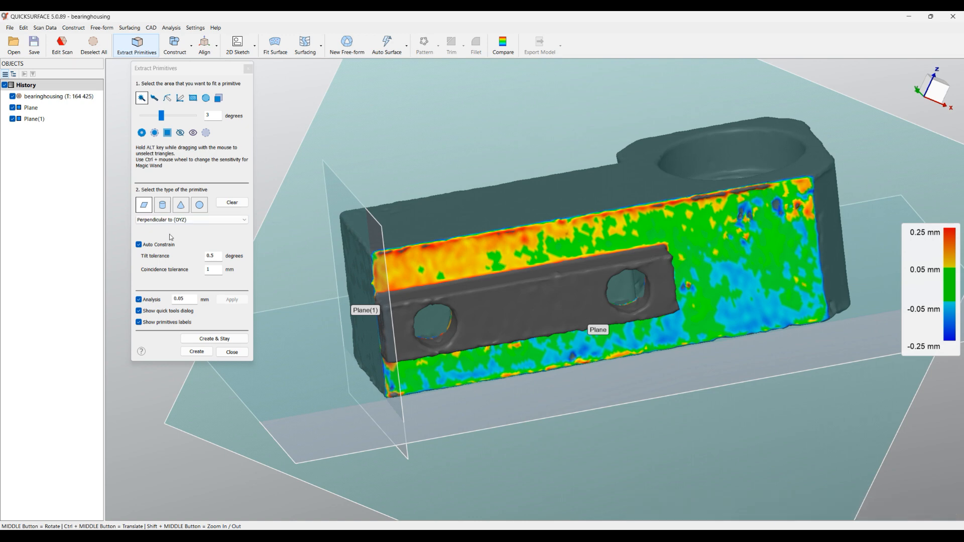
middle_click_drag(490, 373, 615, 385)
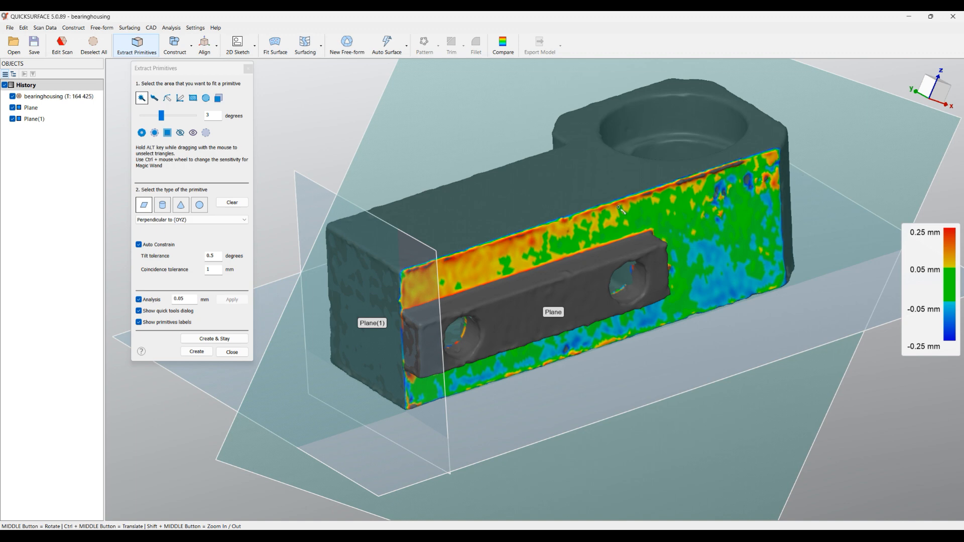
left_click(195, 340)
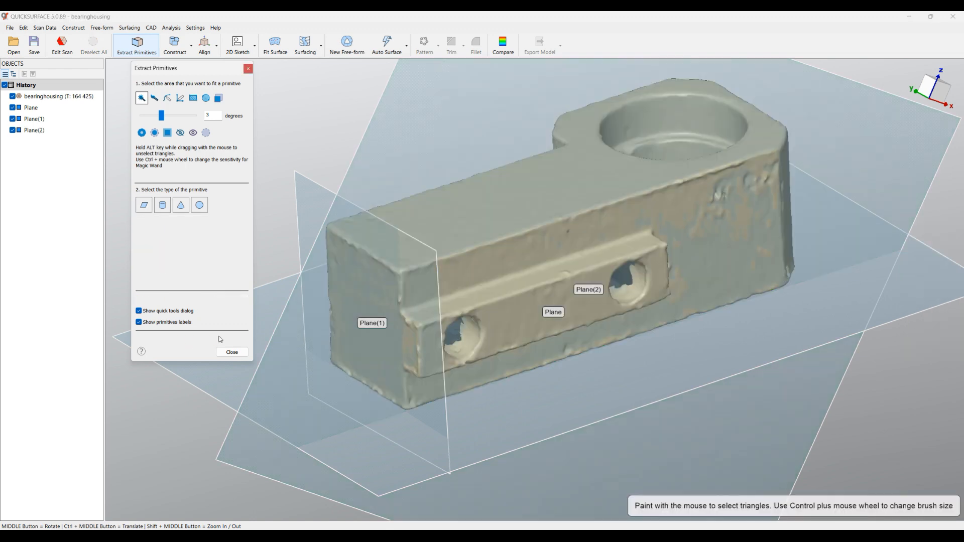
middle_click_drag(490, 168, 533, 263)
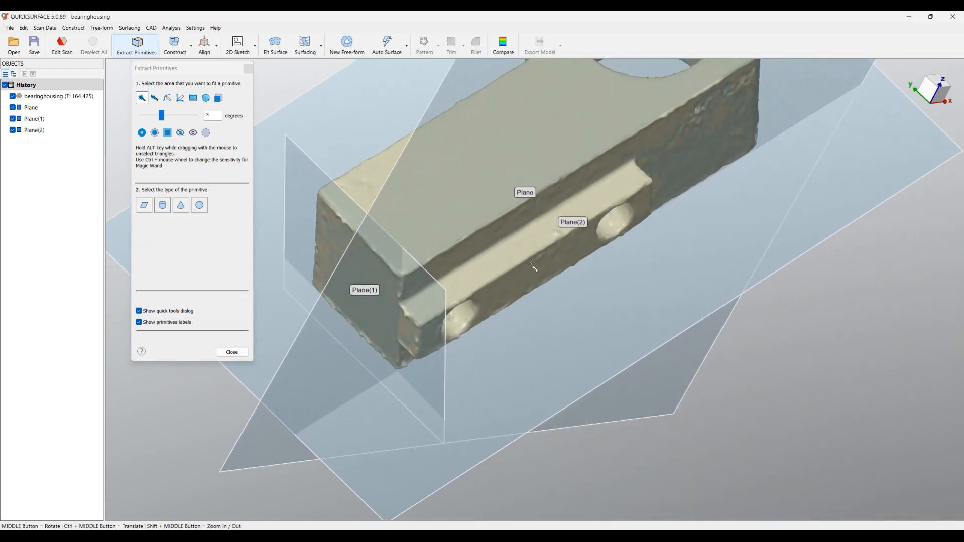
scroll(534, 262, "down", 5)
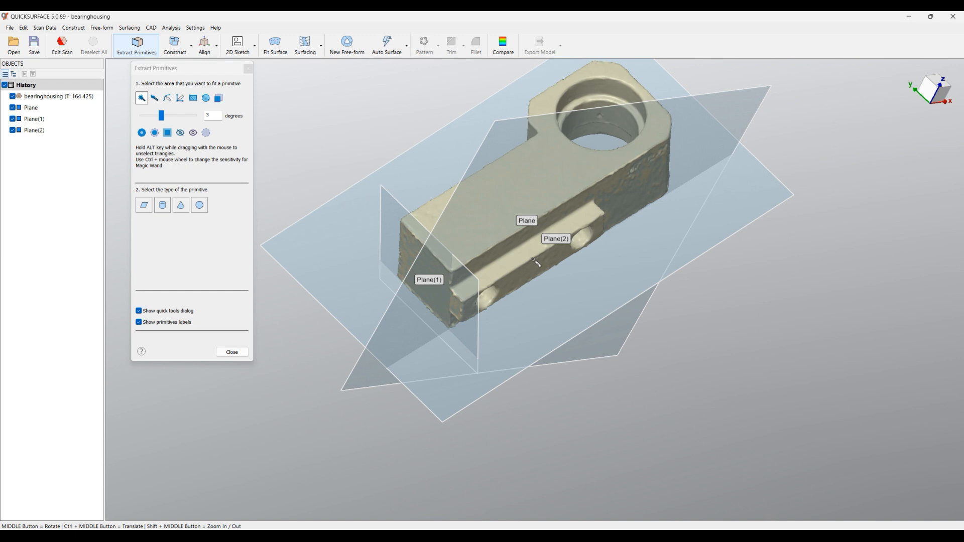
left_click(232, 353)
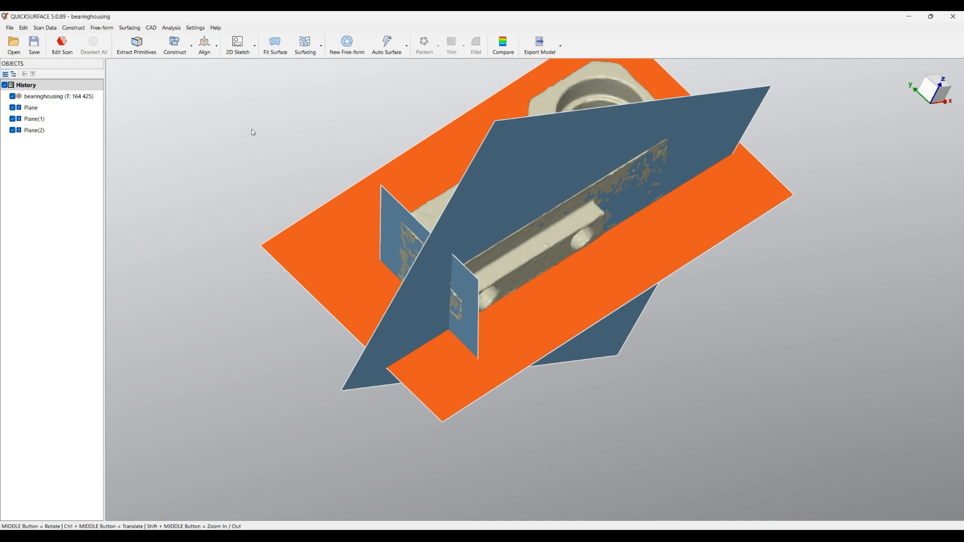
Step: Start Align by Coordinate System and pick the underside plane as the primary feature, assigned to OXY
left_click(206, 48)
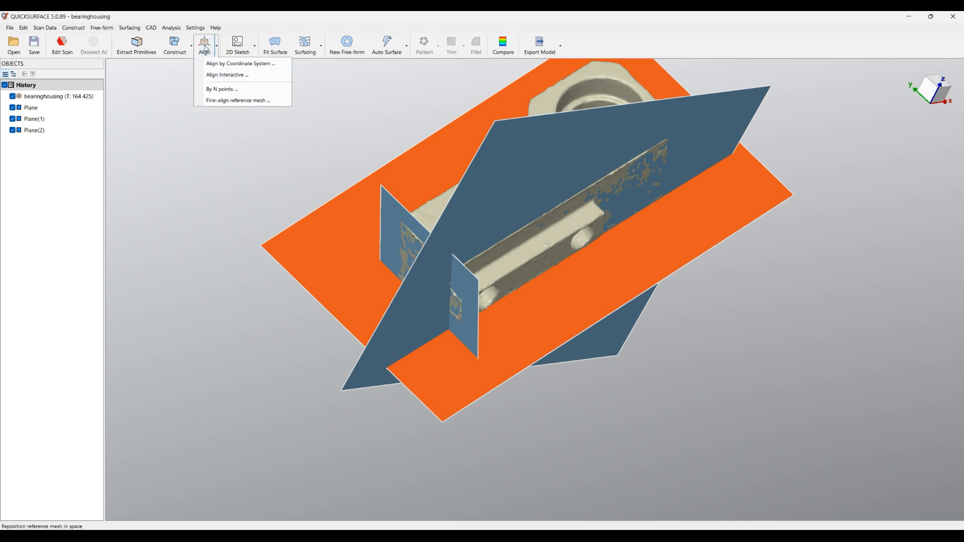
left_click(223, 64)
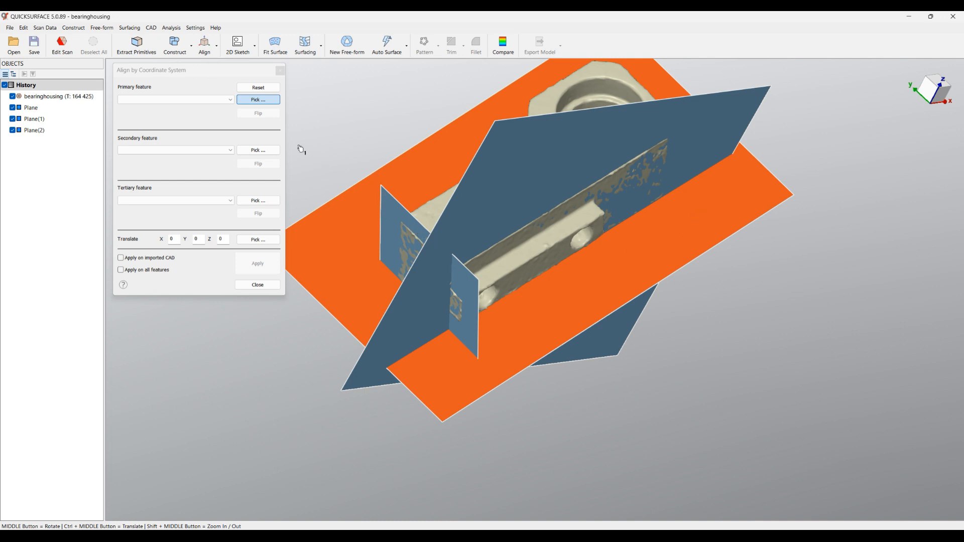
middle_click_drag(380, 247, 369, 168)
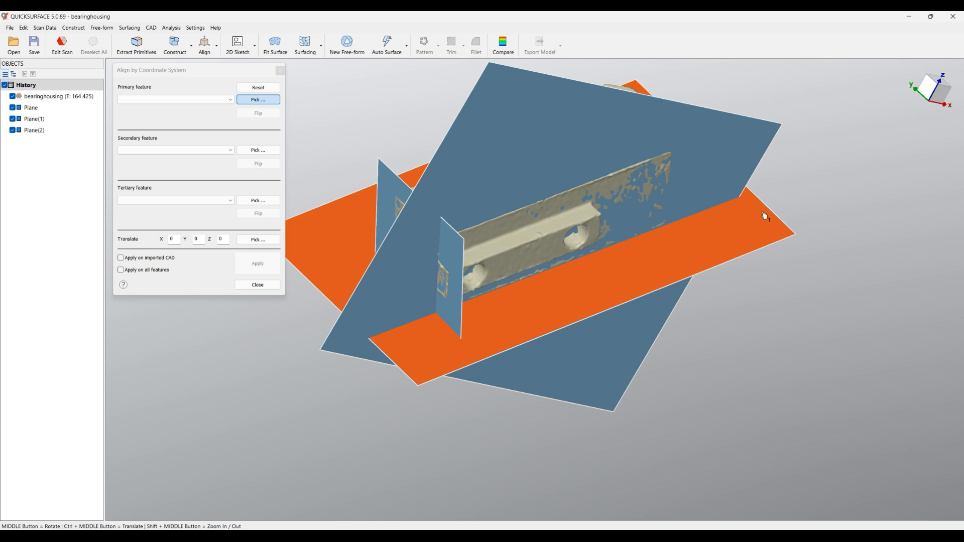
left_click(781, 239)
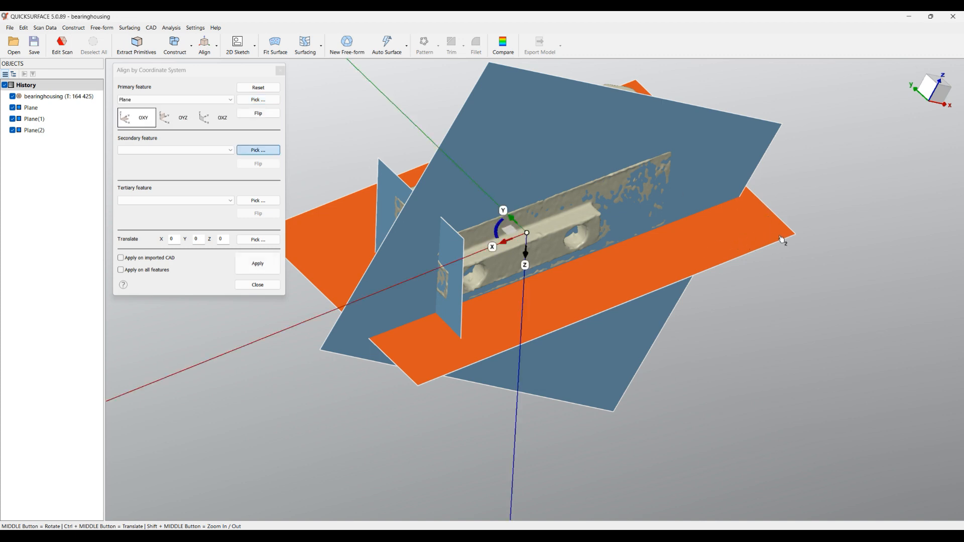
Step: Flip the primary feature's direction and set the long side-face plane, flipped, as the secondary feature on OXZ
middle_click_drag(603, 298, 551, 263)
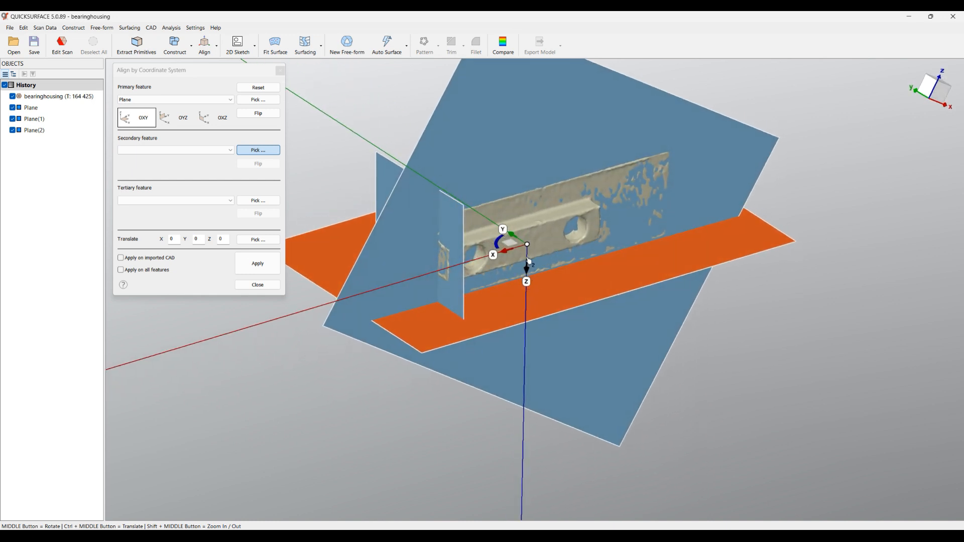
left_click(258, 113)
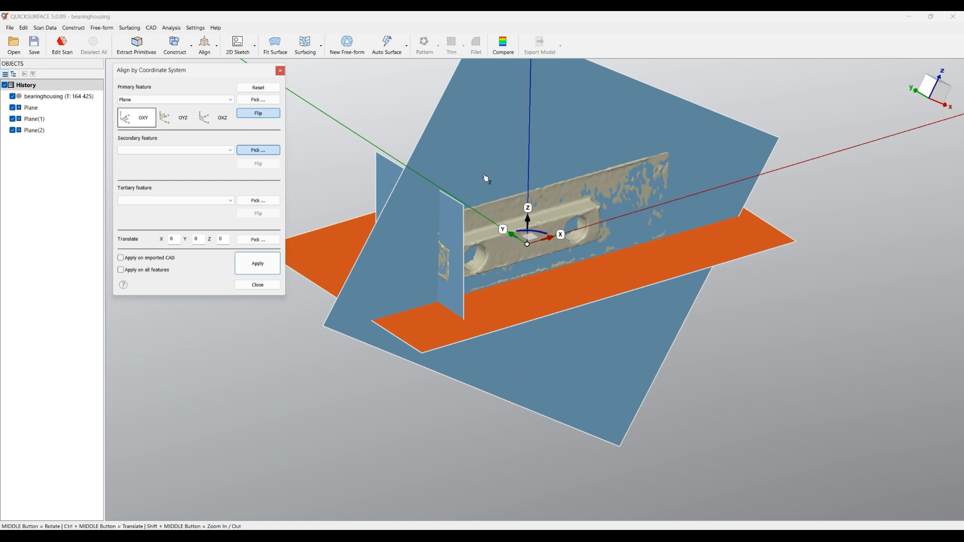
left_click(625, 91)
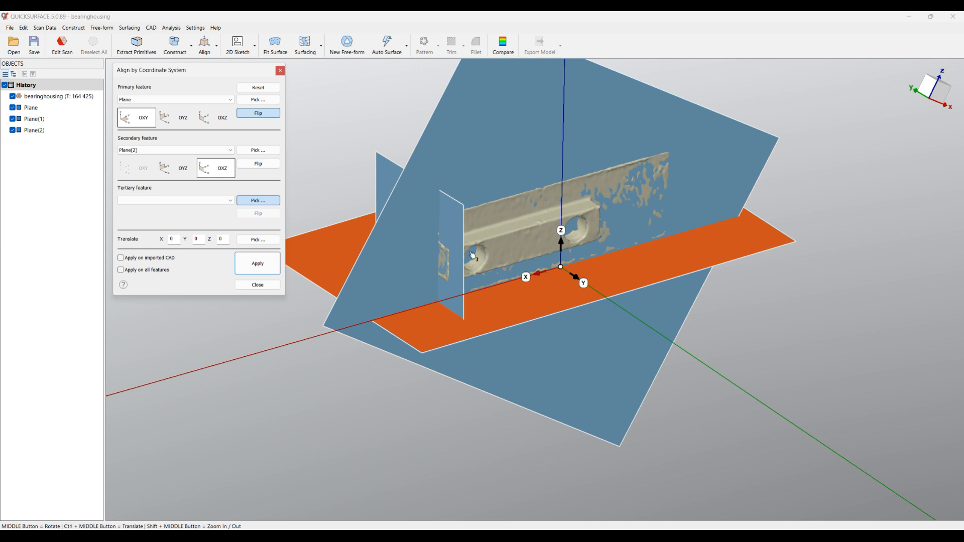
left_click(274, 167)
middle_click_drag(302, 320, 386, 377)
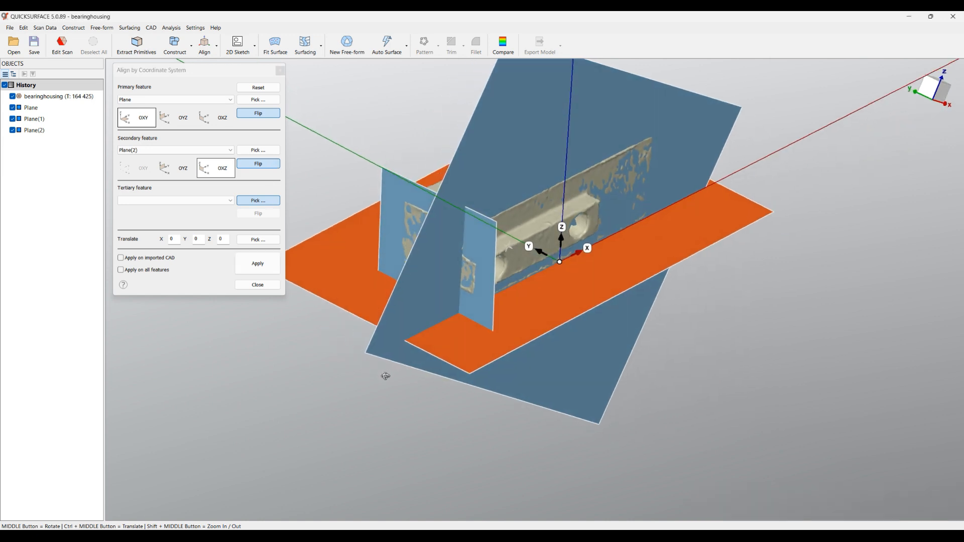
Step: Pick the end-face plane as the tertiary feature and apply the alignment, finishing Align by Coordinate System
left_click(389, 180)
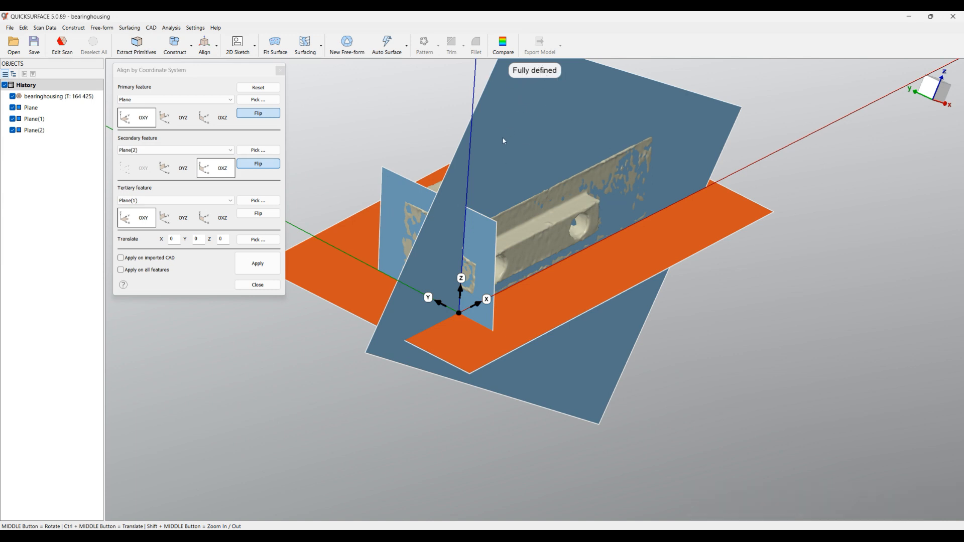
middle_click_drag(542, 180, 542, 312)
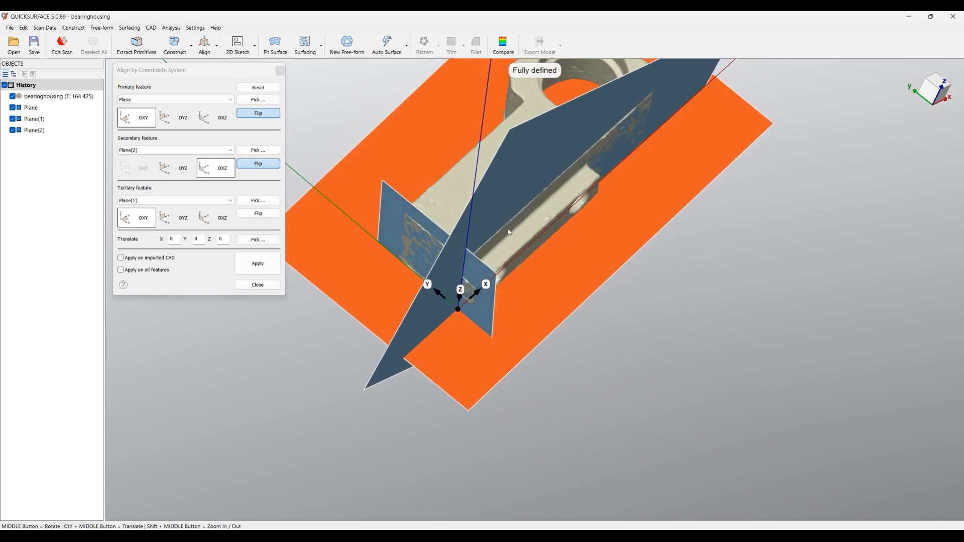
left_click(270, 271)
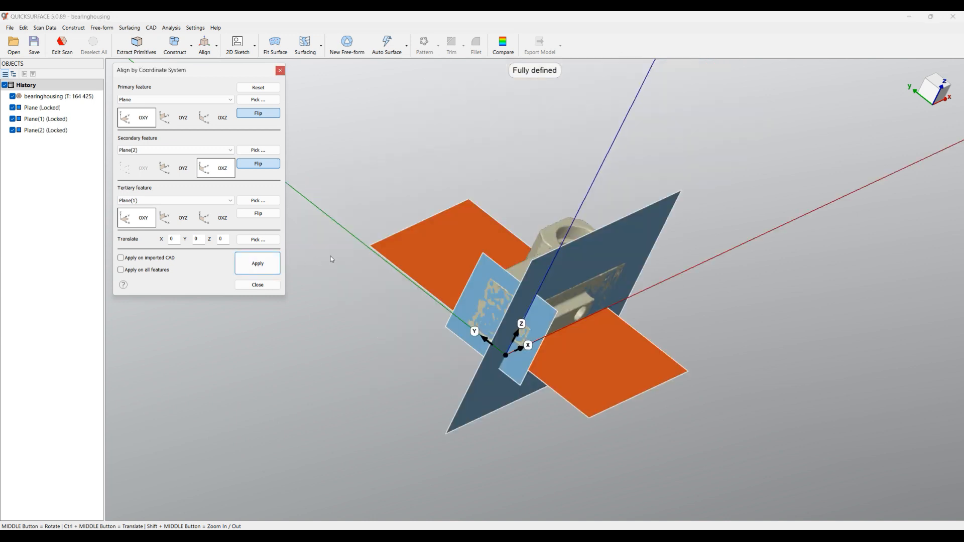
left_click(257, 286)
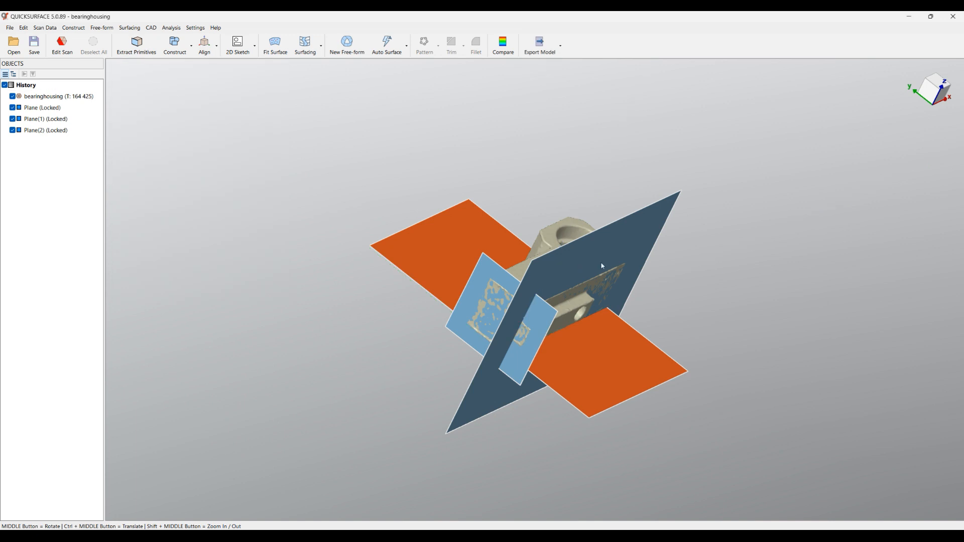
Step: View the housing from the top and display the coordinate system to check the origin at its corner
left_click(935, 80)
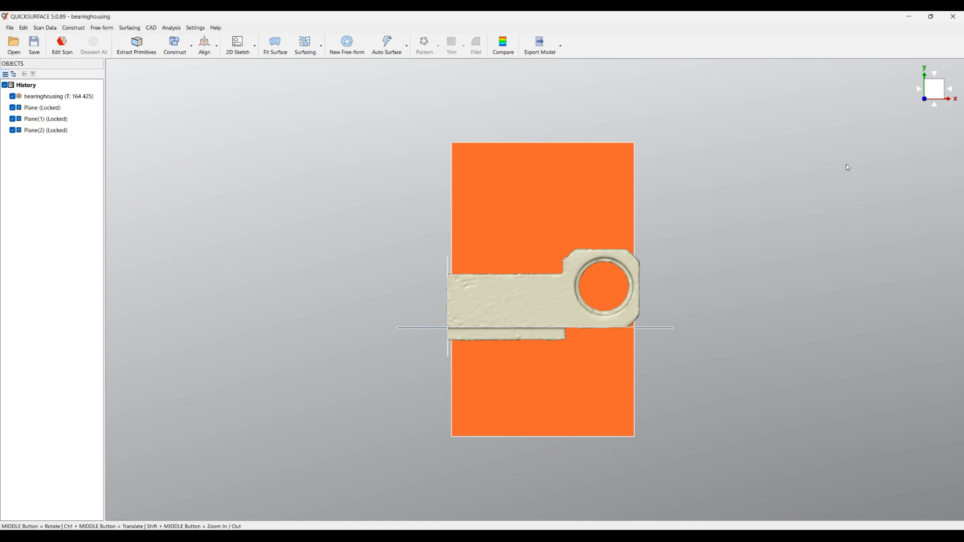
mouse_move(934, 90)
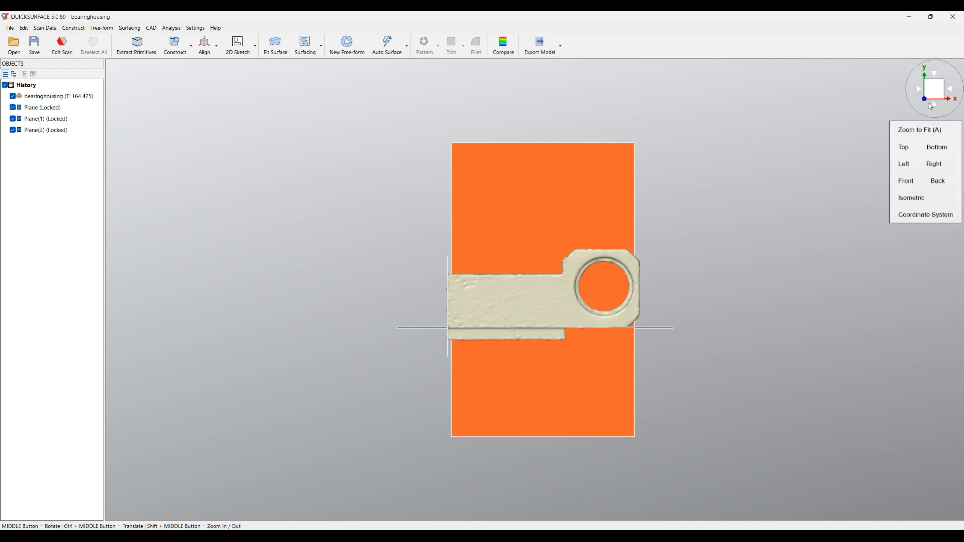
left_click(912, 219)
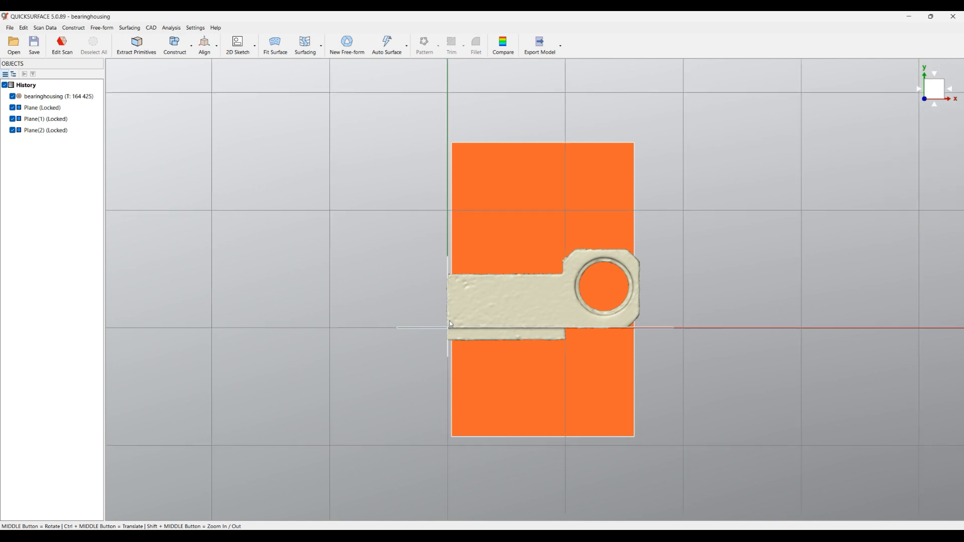
scroll(450, 327, "up", 5)
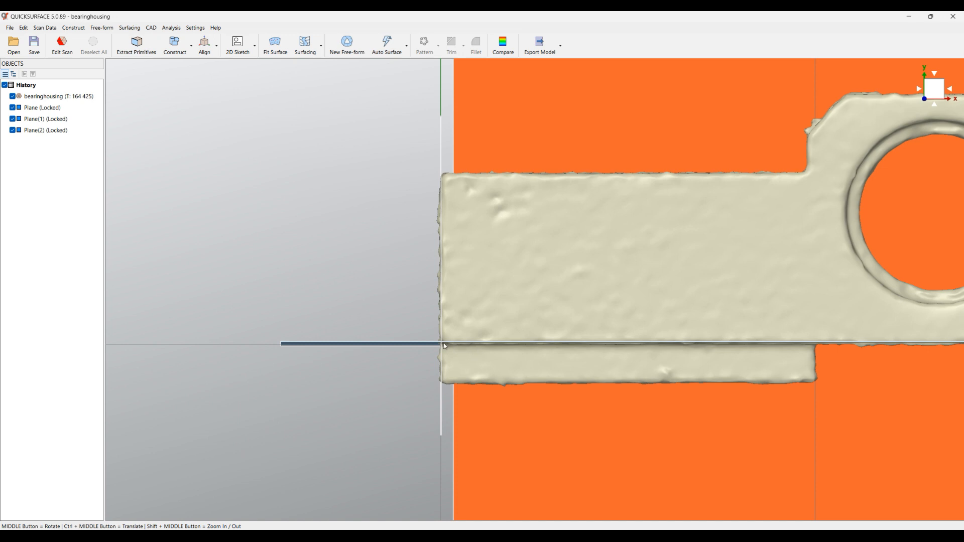
Step: Hide the three reference planes and inspect the scan's alignment with the grid and axes from several sides
left_click(12, 109)
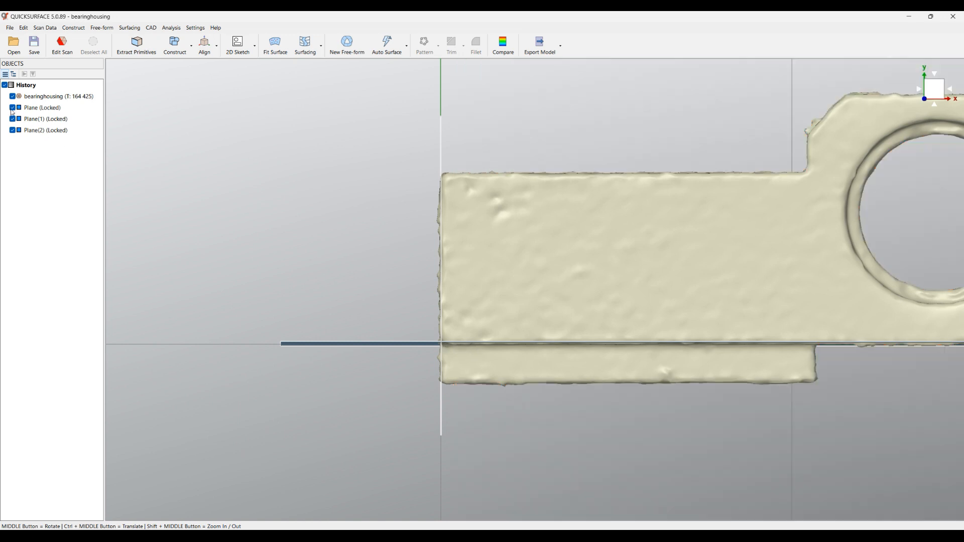
left_click(12, 109)
left_click(12, 119)
left_click(13, 131)
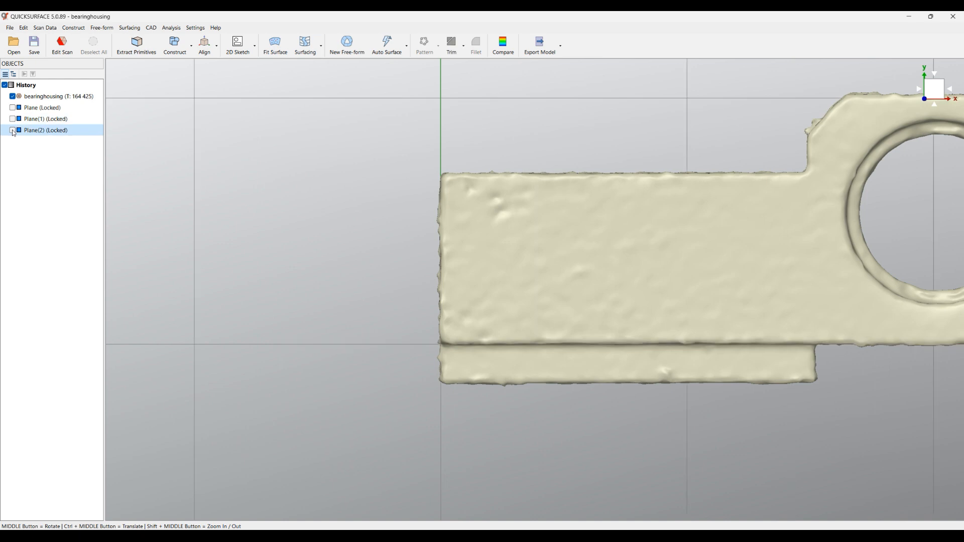
scroll(439, 346, "down", 3)
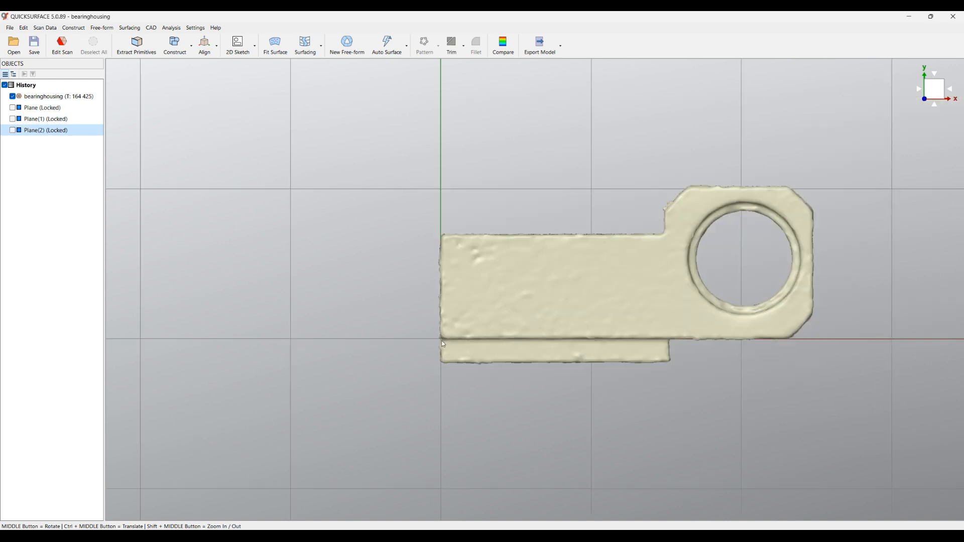
scroll(364, 323, "down", 2)
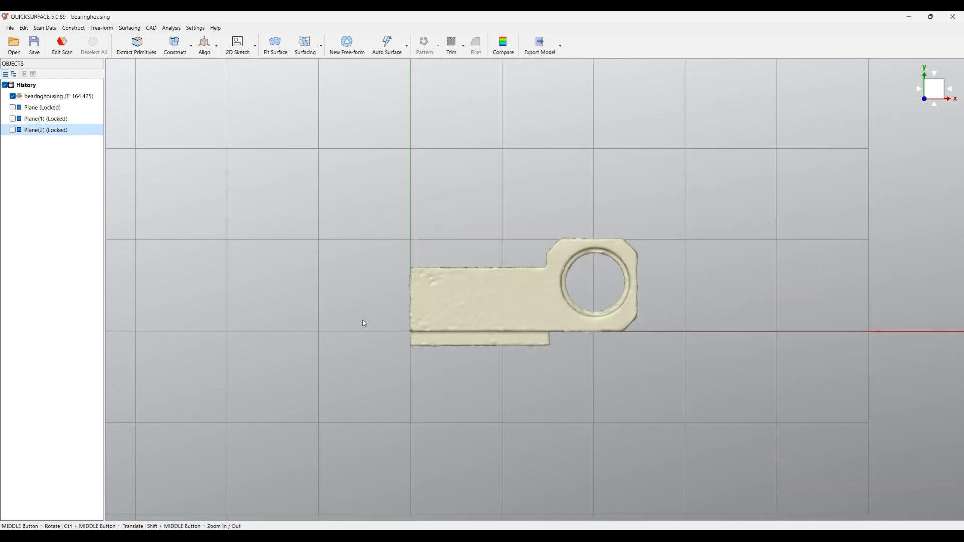
scroll(517, 336, "up", 2)
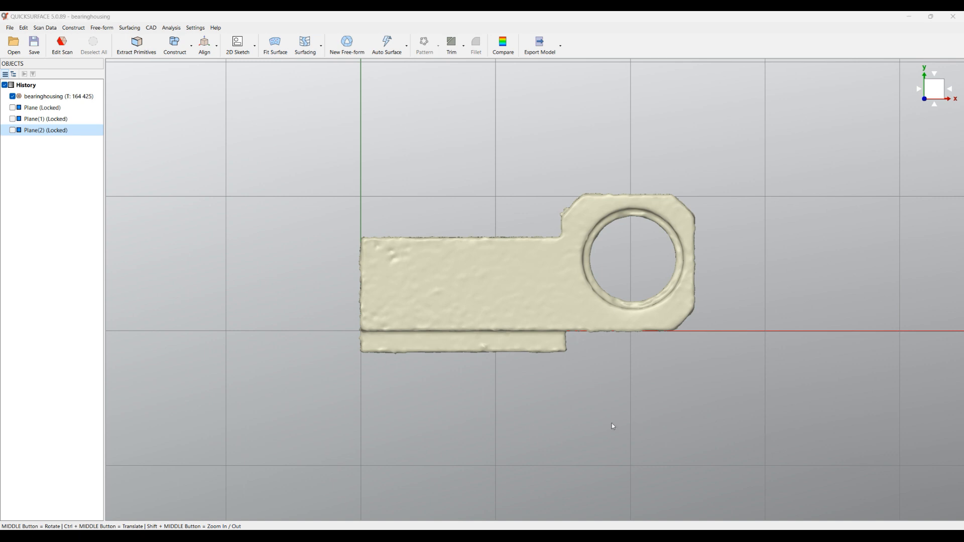
middle_click_drag(626, 387, 649, 212)
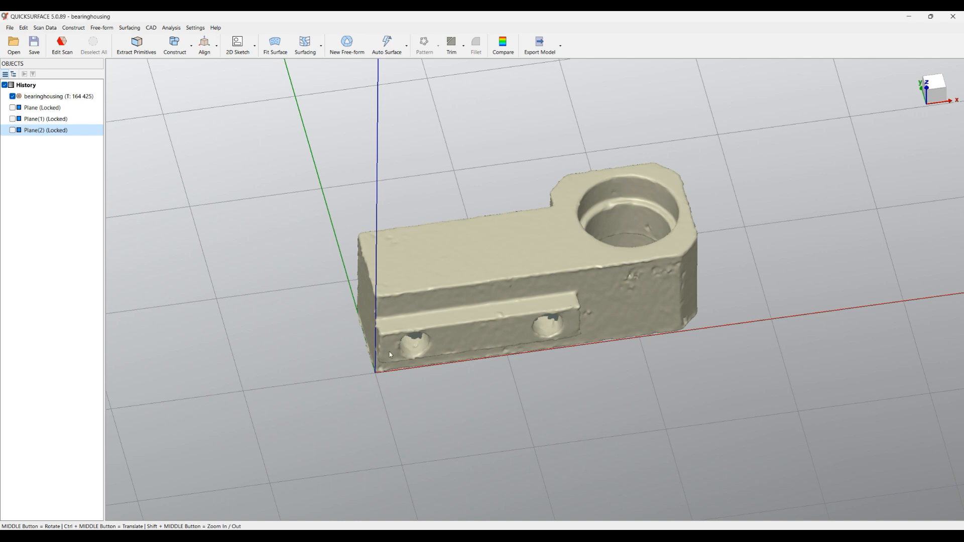
middle_click_drag(443, 334, 450, 154)
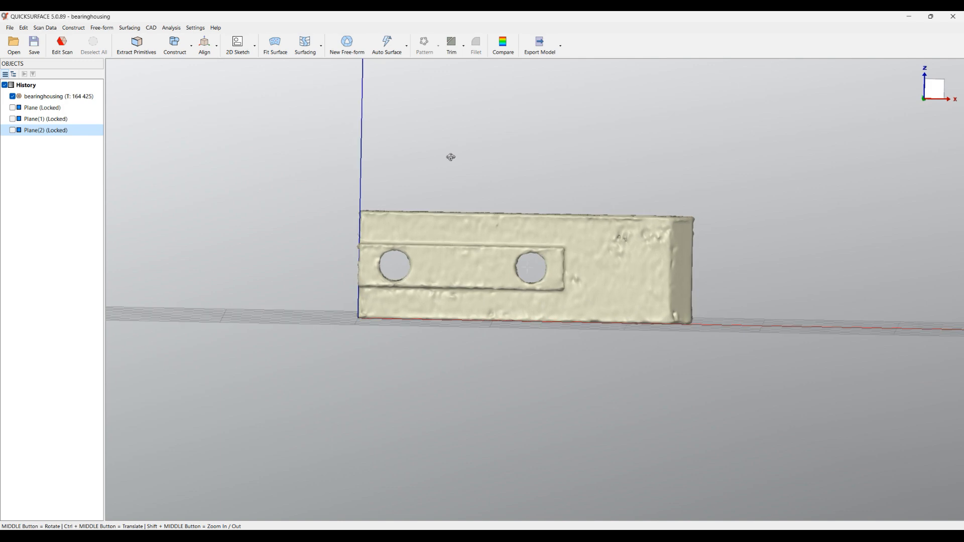
middle_click_drag(367, 283, 475, 408)
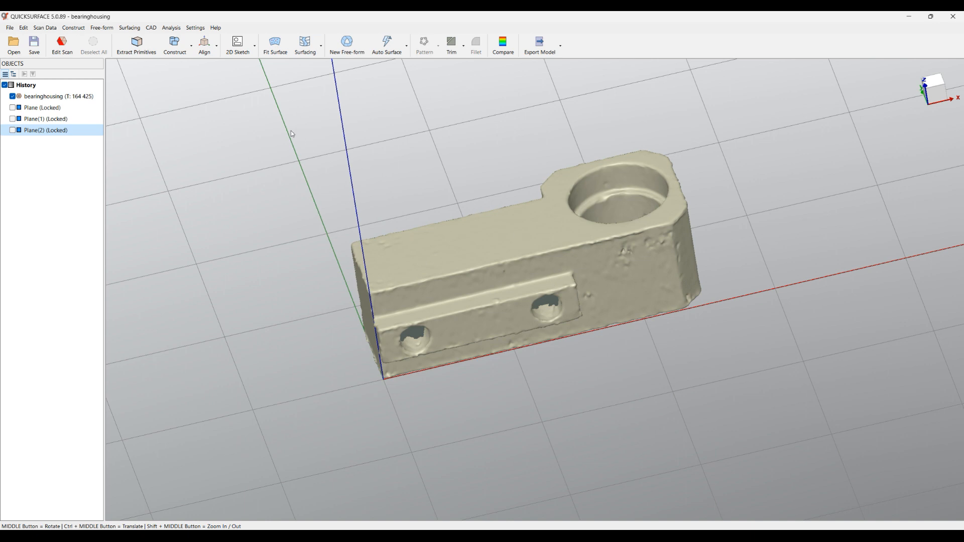
Step: Create a 2D sketch for an extruded surface from an OXY slice through the housing, offset about 4.03 mm
left_click(239, 46)
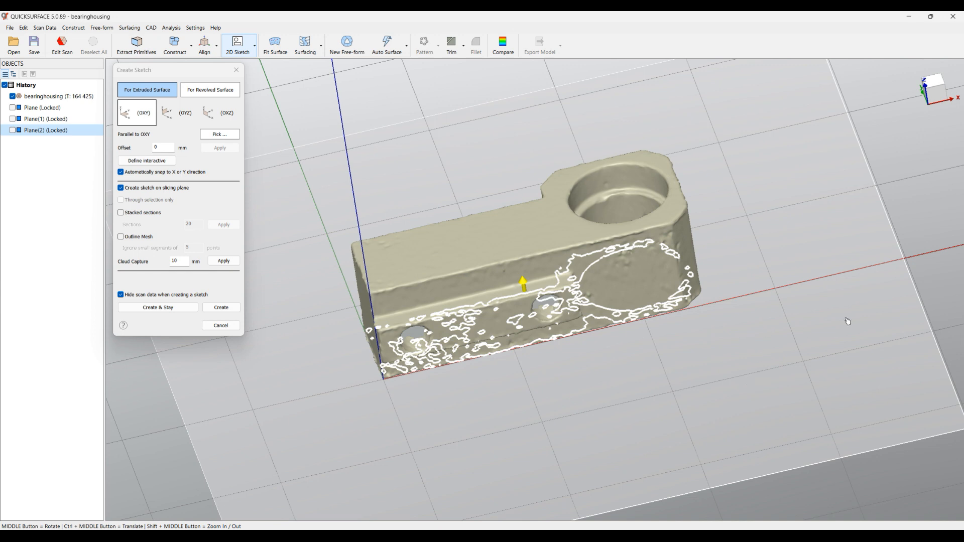
left_click_drag(717, 339, 716, 365)
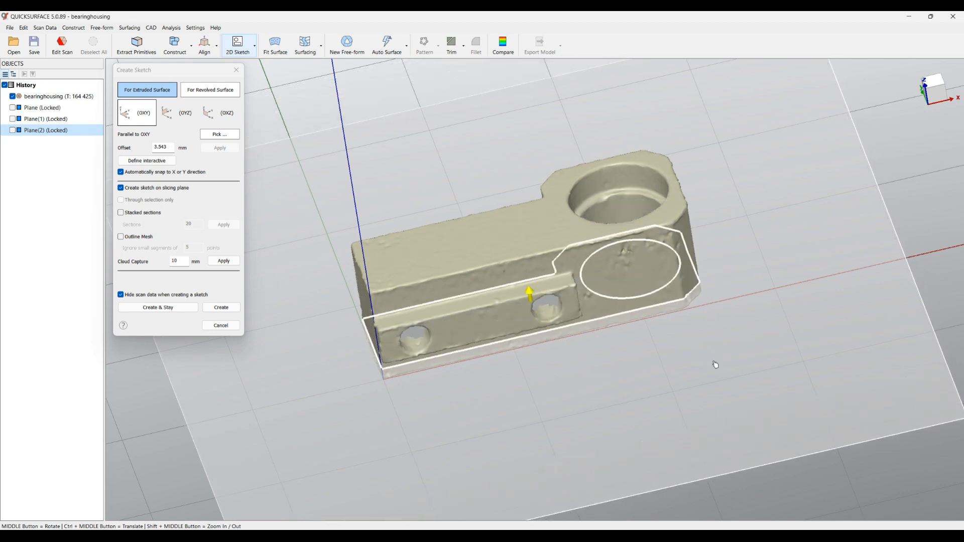
scroll(517, 324, "up", 5)
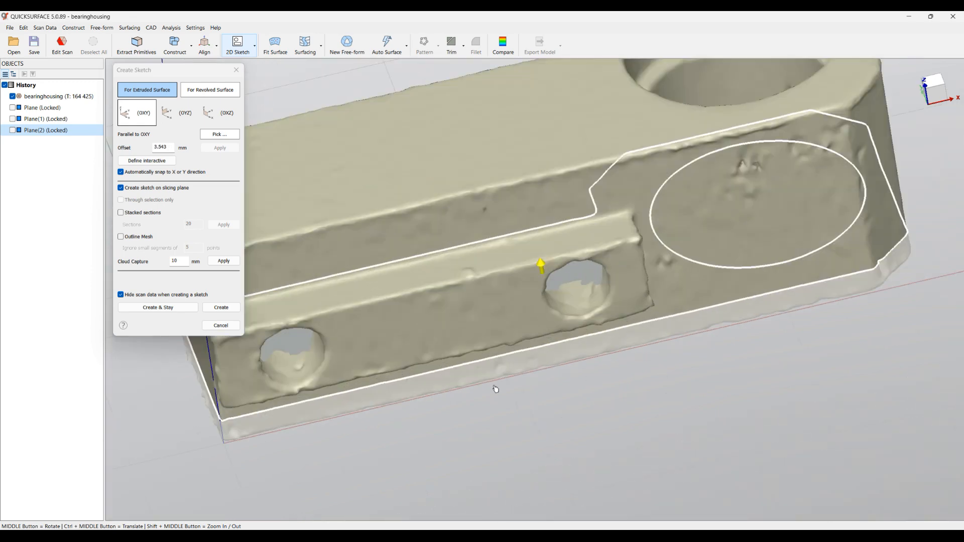
left_click_drag(564, 354, 566, 343)
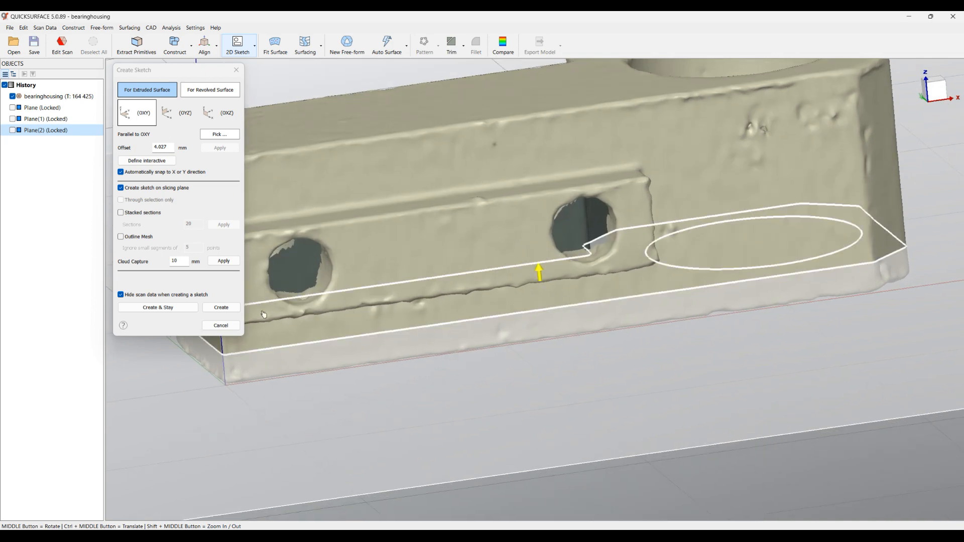
left_click(212, 307)
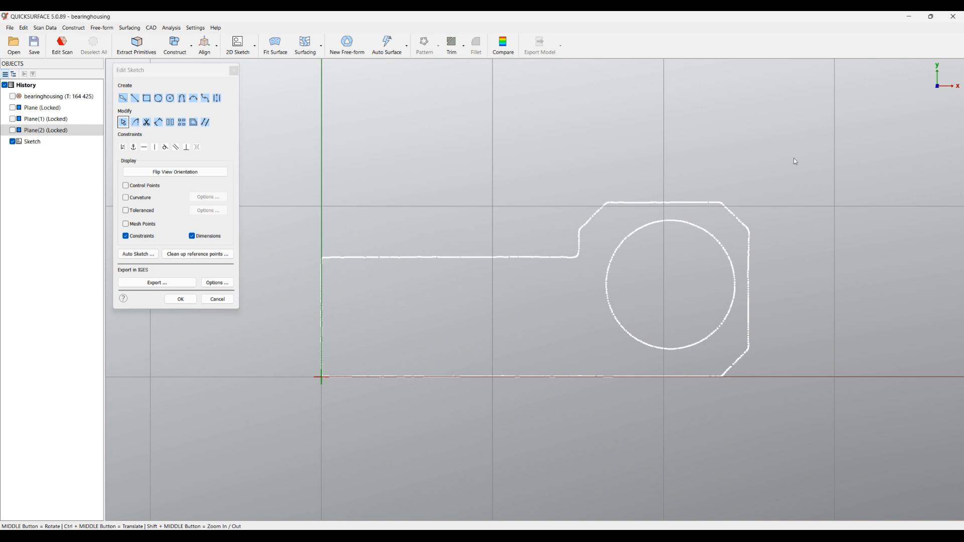
Step: Hide the coordinate system in the sketch view and start Fit Line with Instant Fit and a 1-degree horizontal/vertical tolerance
right_click(880, 122)
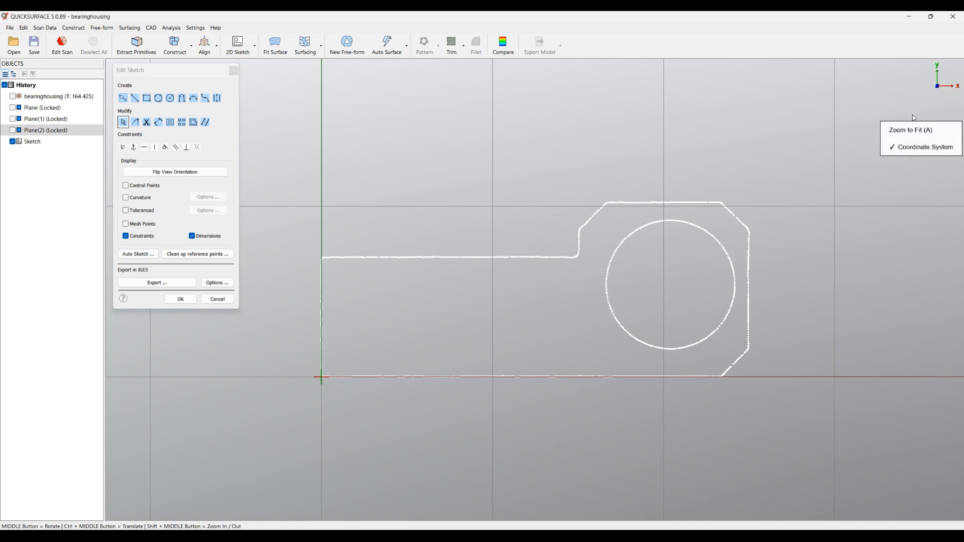
left_click(914, 142)
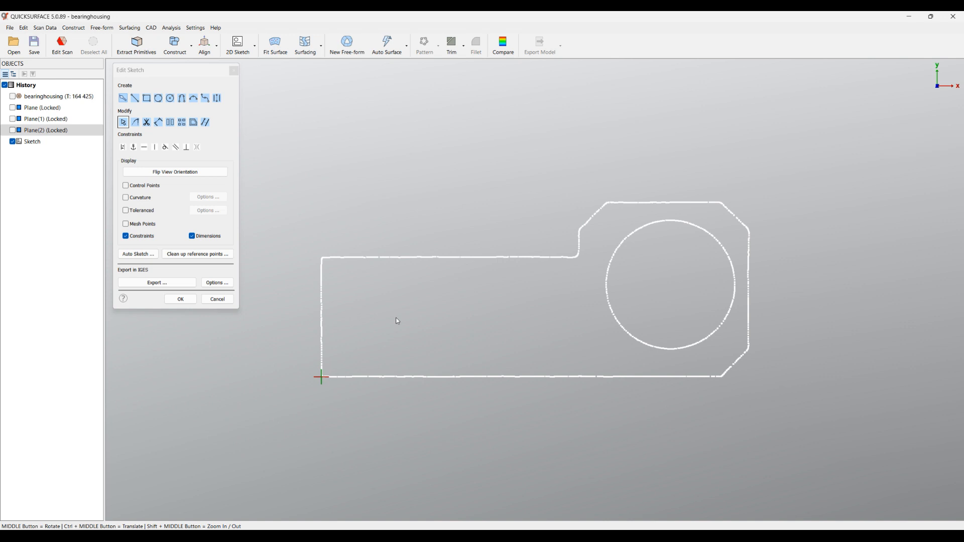
left_click(128, 102)
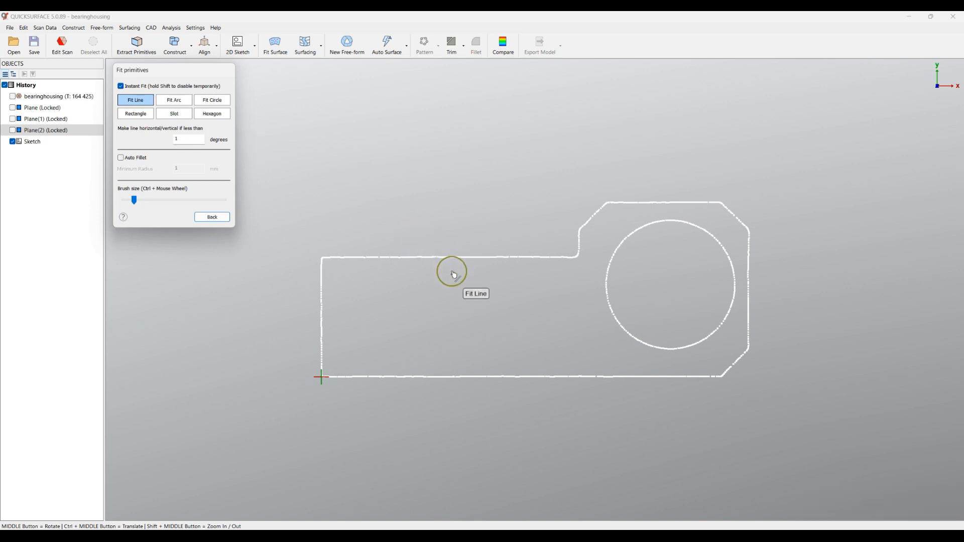
Step: Try a larger and a smaller brush size for Fit Line and return to the medium-small size
left_click_drag(135, 200, 157, 199)
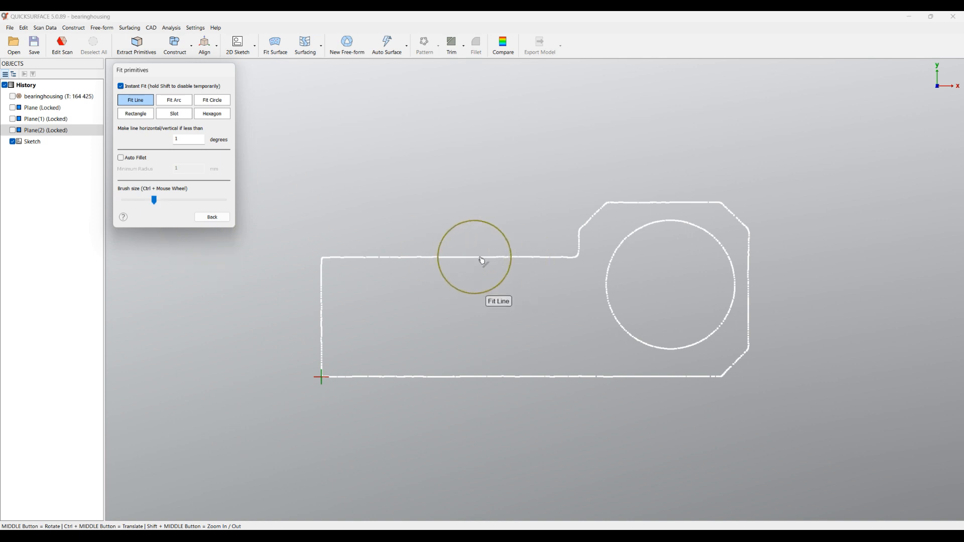
left_click_drag(154, 200, 127, 202)
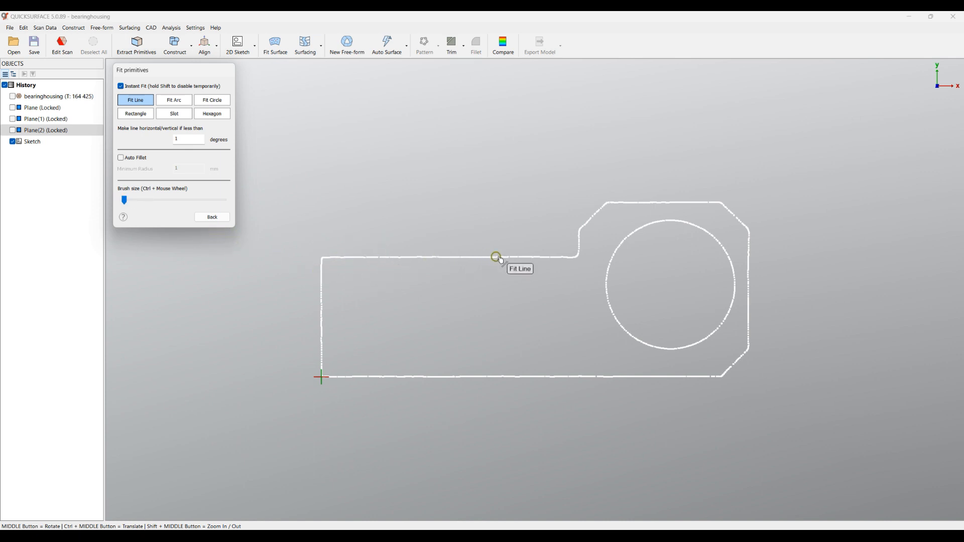
left_click_drag(129, 204, 137, 203)
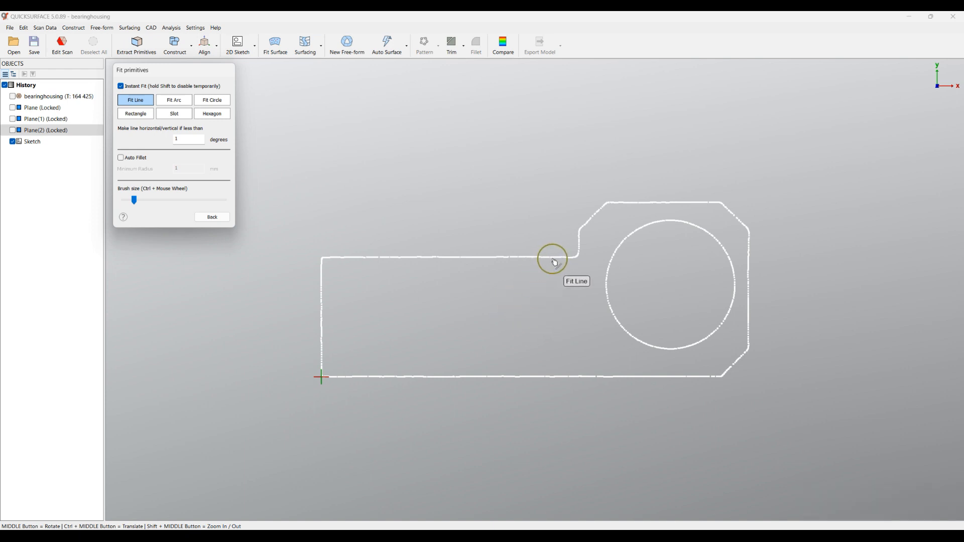
Step: Fit lines to the arm's upper edge, its free end edge and the long lower edge of the section
left_click_drag(559, 263, 341, 264)
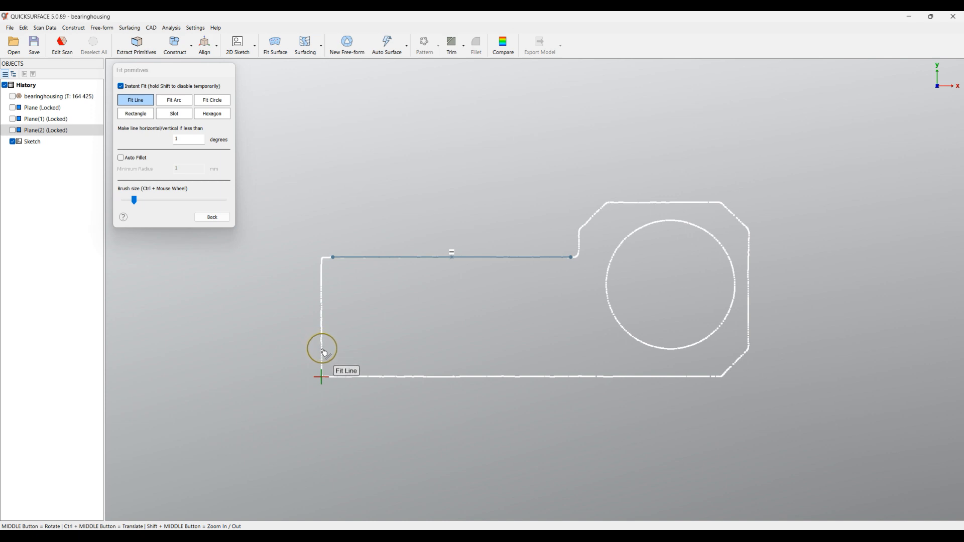
left_click_drag(326, 360, 329, 290)
left_click_drag(364, 388, 653, 379)
Step: Fit lines to the housing head's lower chamfer, outer vertical edge, upper outer chamfer and top edge
scroll(759, 378, "up", 5)
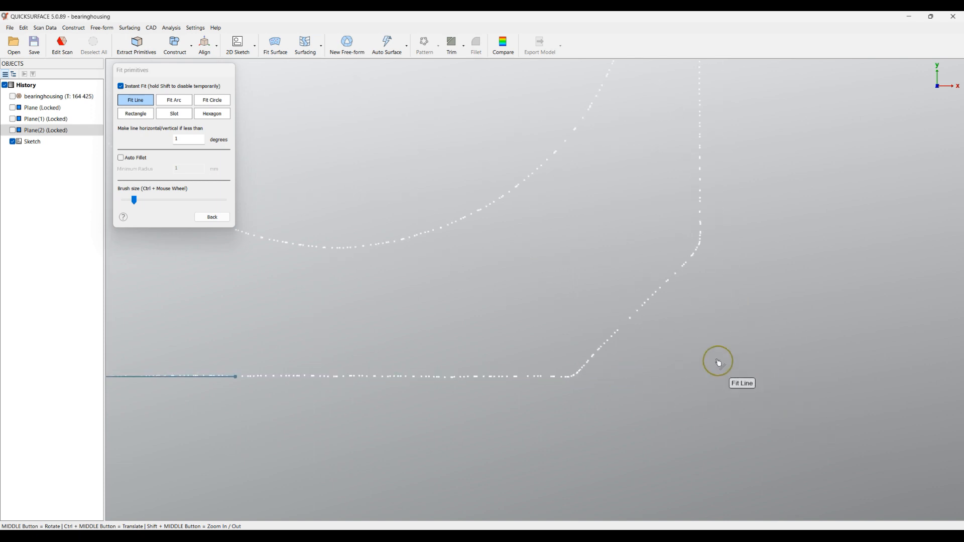
left_click_drag(688, 275, 588, 354)
scroll(627, 369, "down", 5)
scroll(627, 369, "down", 4)
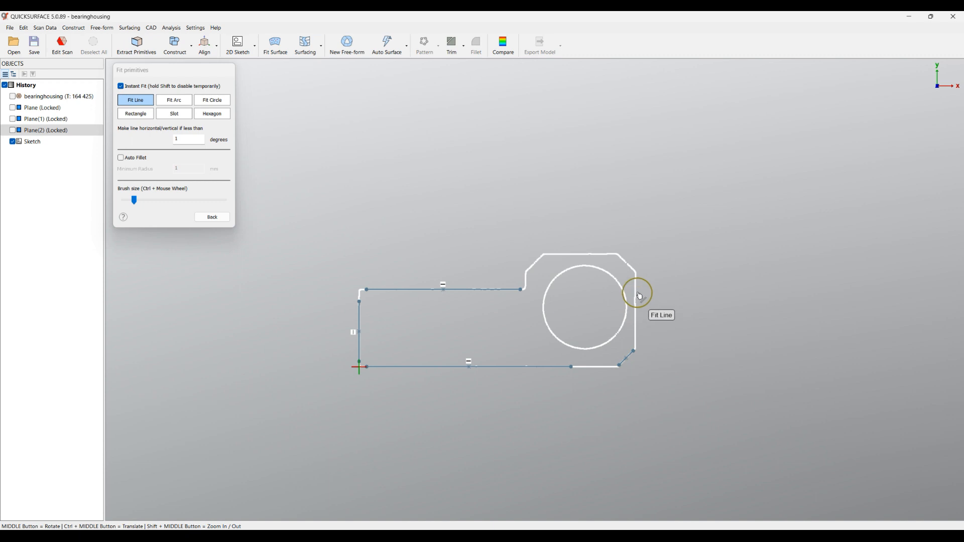
left_click_drag(648, 294, 644, 329)
scroll(652, 307, "up", 5)
left_click_drag(619, 201, 504, 116)
scroll(605, 278, "down", 4)
left_click_drag(541, 211, 426, 212)
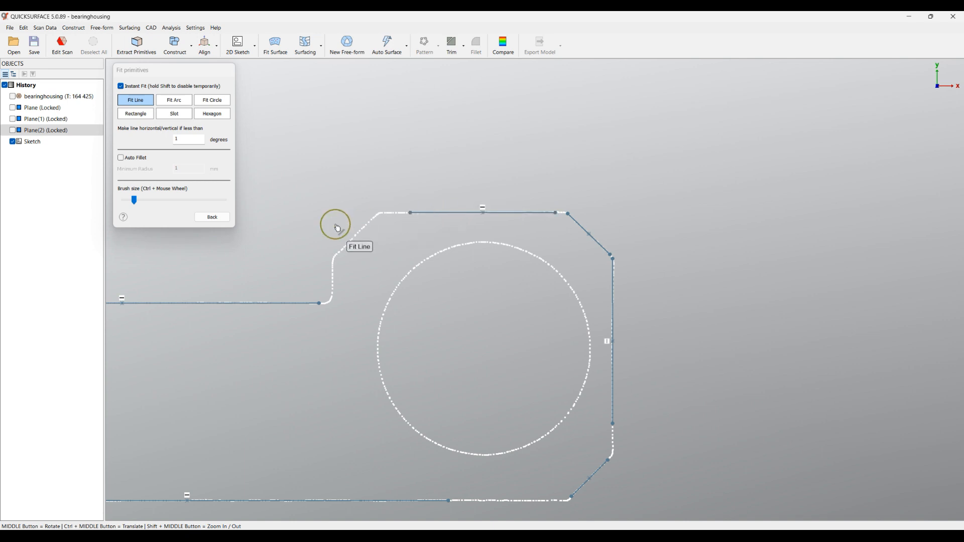
Step: Fit lines to the head's upper inner chamfer and the short vertical edge above the arm, and finish fitting
left_click_drag(360, 224, 350, 235)
left_click_drag(341, 290, 340, 280)
scroll(478, 283, "down", 6)
scroll(547, 349, "up", 5)
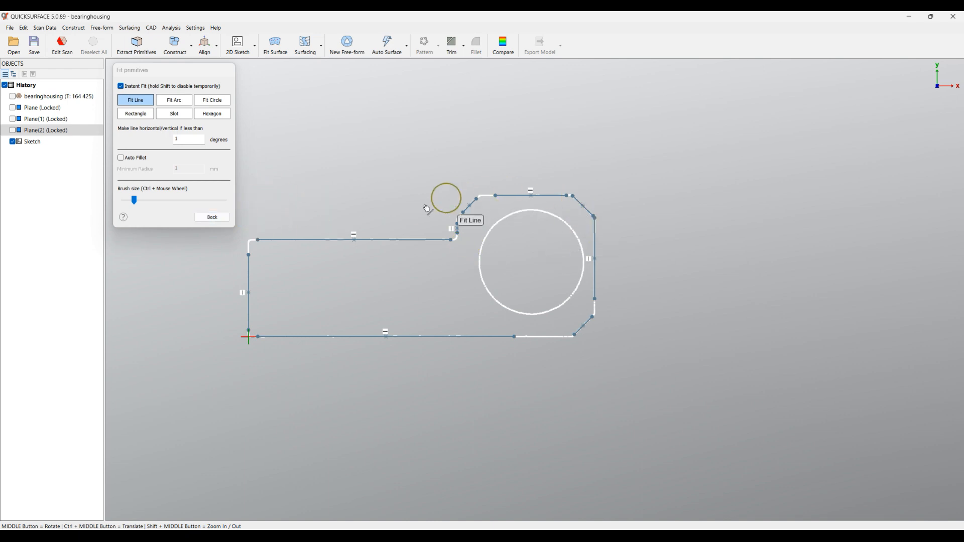
left_click(212, 217)
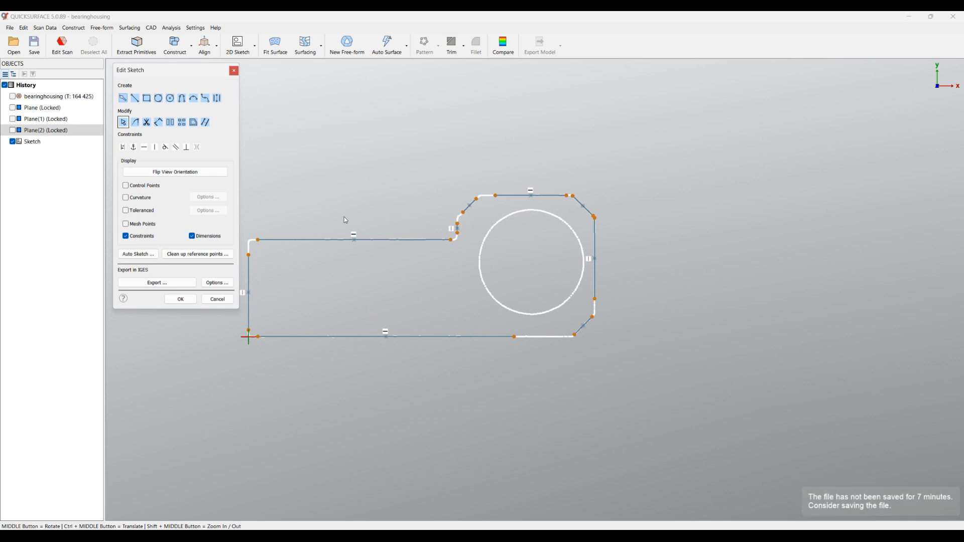
scroll(511, 274, "down", 5)
scroll(261, 246, "up", 4)
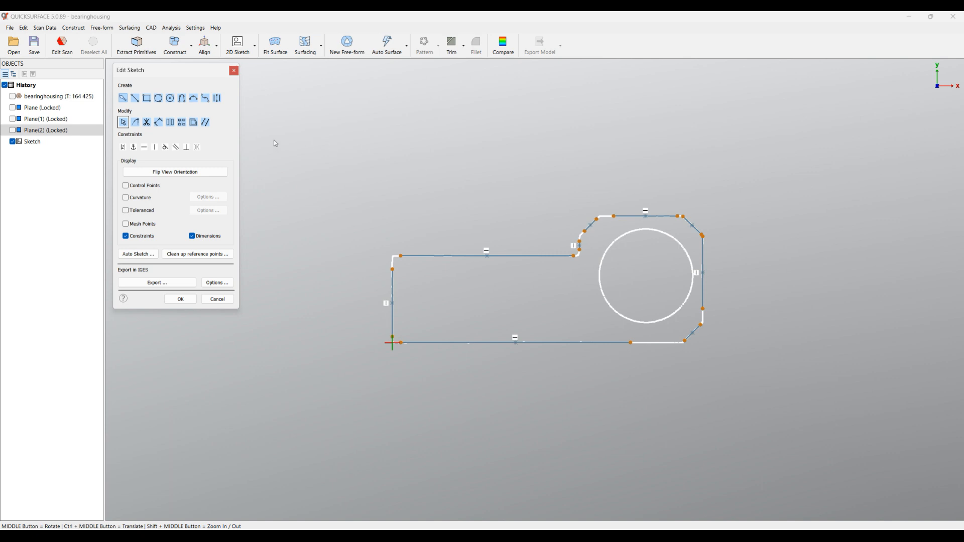
Step: Corner-trim the arm's free upper corner, the arm-to-head step and both ends of the head's upper inner chamfer
left_click(137, 124)
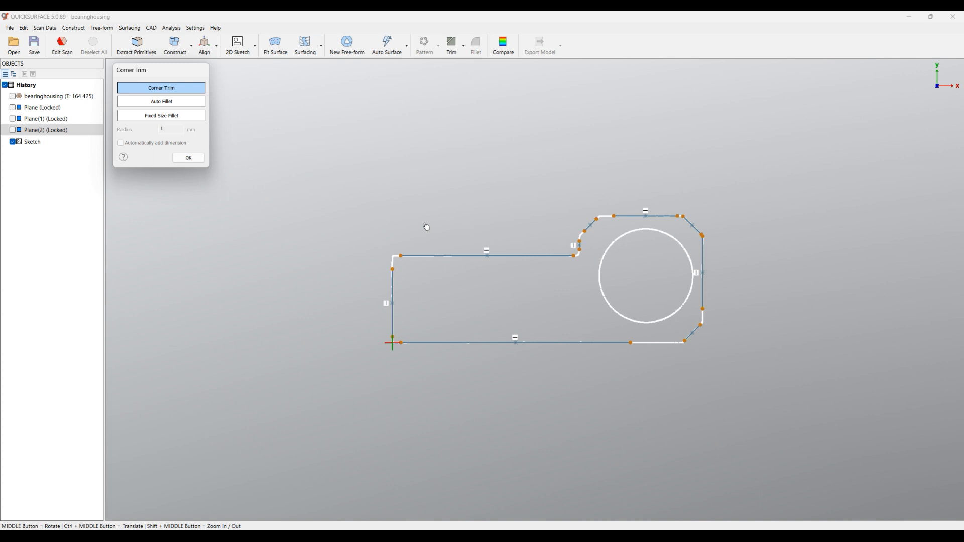
mouse_move(427, 224)
left_mouse_down()
mouse_move(384, 225)
mouse_move(365, 259)
mouse_move(405, 294)
left_mouse_up()
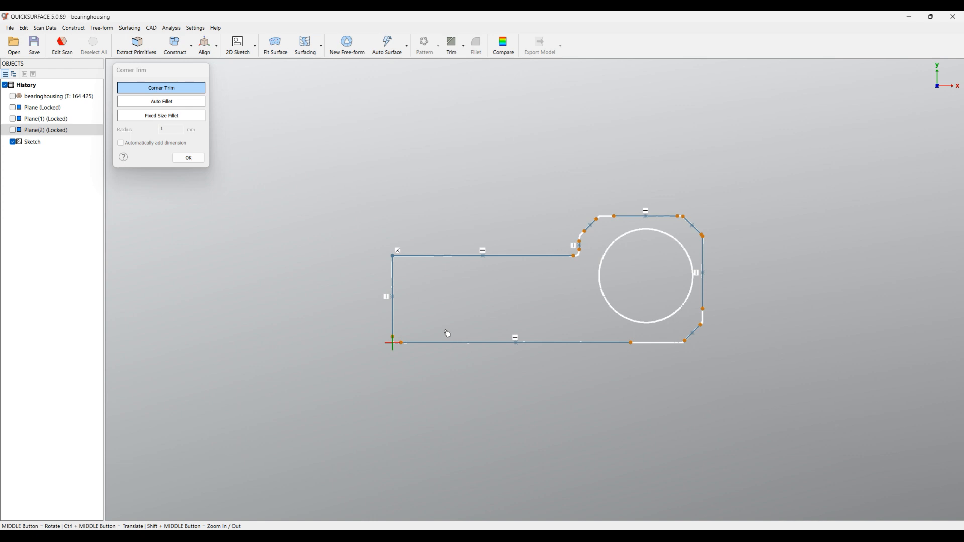
scroll(590, 257, "up", 5)
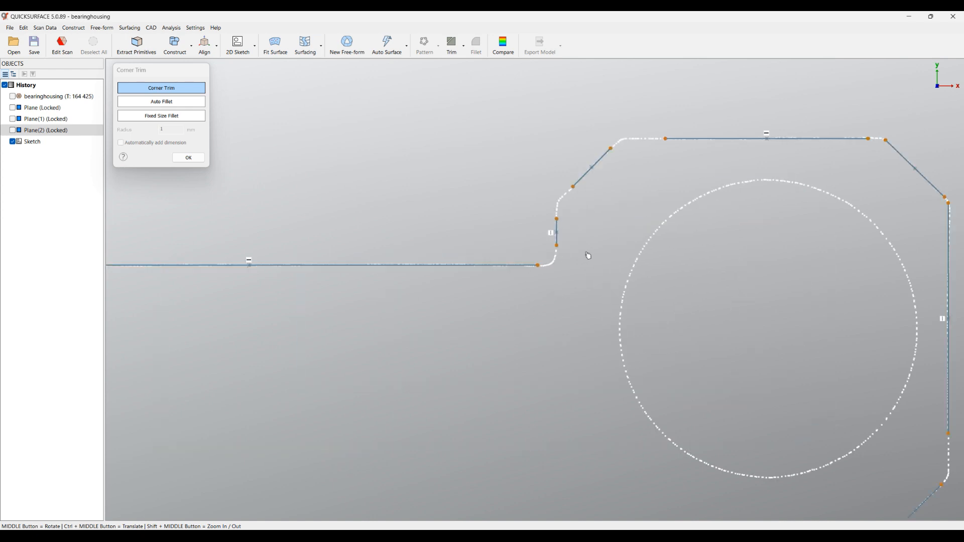
mouse_move(595, 249)
left_mouse_down()
mouse_move(534, 273)
mouse_move(531, 293)
left_mouse_up()
left_click_drag(588, 221, 539, 227)
left_click_drag(665, 174, 573, 128)
Step: Corner-trim the head's upper outer and lower chamfer corners and the corner at the origin to close the profile
scroll(645, 221, "down", 3)
mouse_move(844, 198)
left_mouse_down()
mouse_move(805, 210)
mouse_move(848, 236)
left_mouse_up()
mouse_move(831, 338)
left_mouse_down()
mouse_move(809, 341)
mouse_move(847, 412)
mouse_move(775, 399)
mouse_move(662, 418)
left_mouse_up()
left_click_drag(278, 387, 298, 443)
middle_click_drag(452, 368, 555, 371, "ctrl")
scroll(427, 348, "down", 3)
left_click(188, 159)
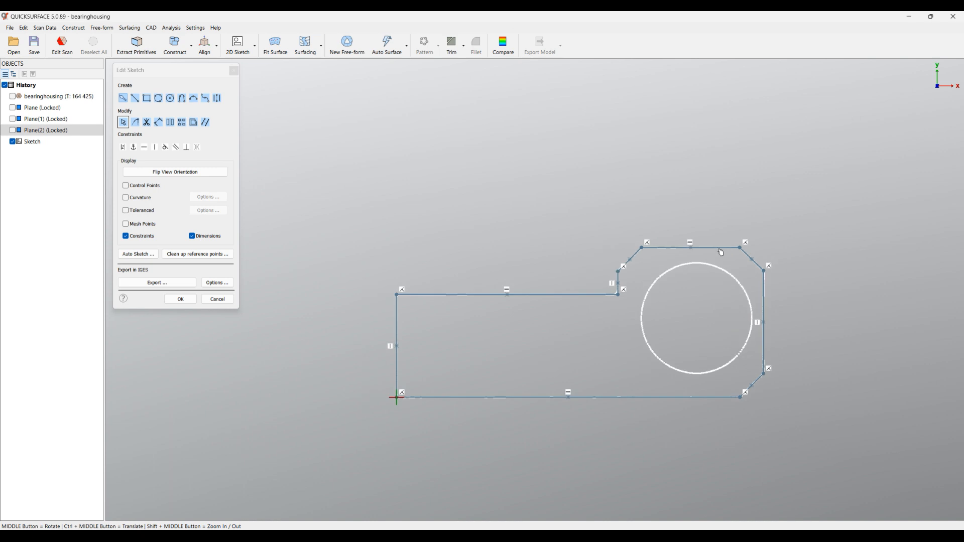
Step: Accept the closed profile sketch, show the bearinghousing scan and start a two-sided solid extrusion of the sketch
left_click(178, 300)
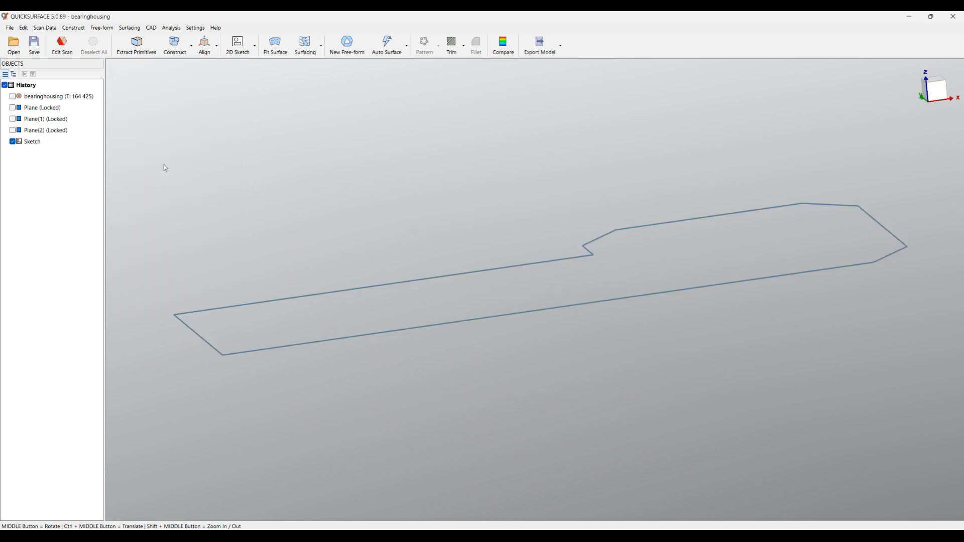
left_click(12, 96)
middle_click_drag(355, 291, 425, 296)
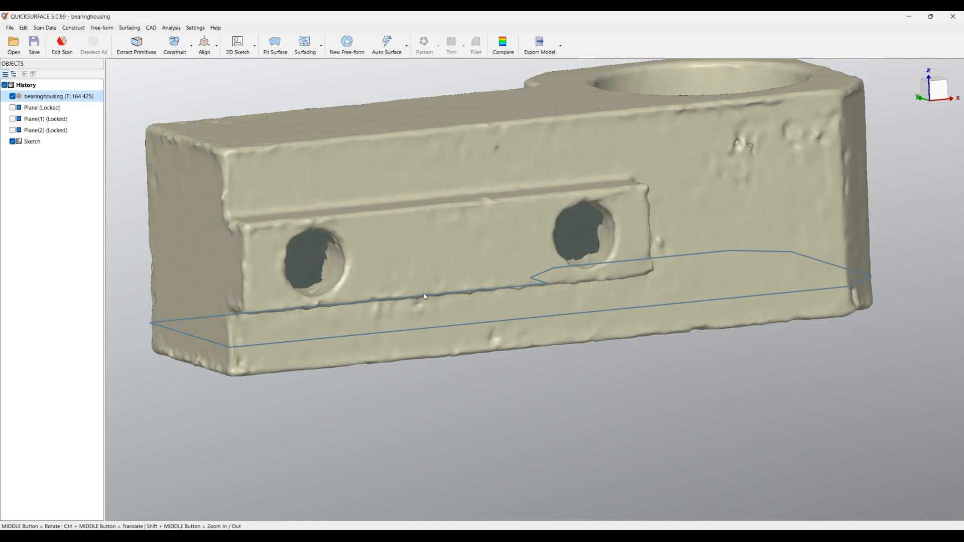
left_click(468, 328)
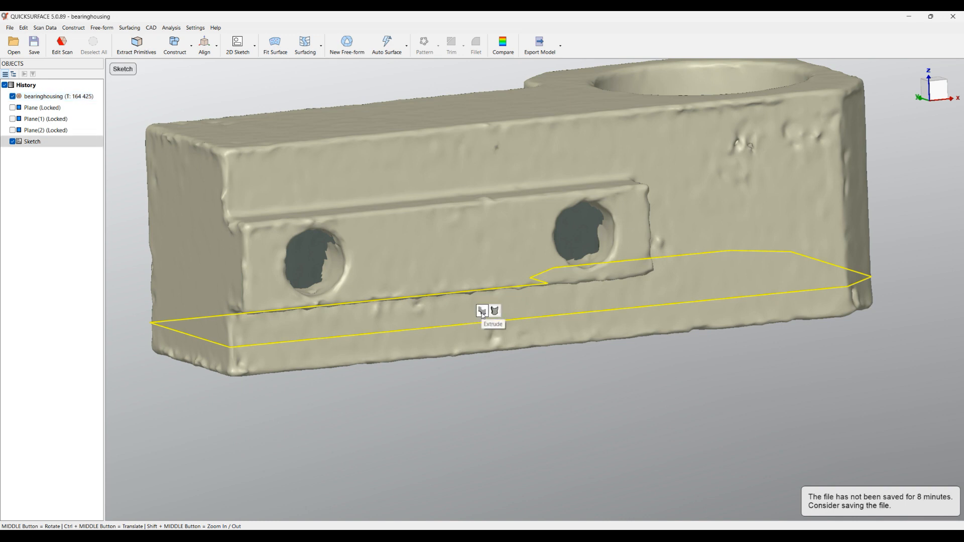
left_click(482, 313)
scroll(748, 429, "down", 3)
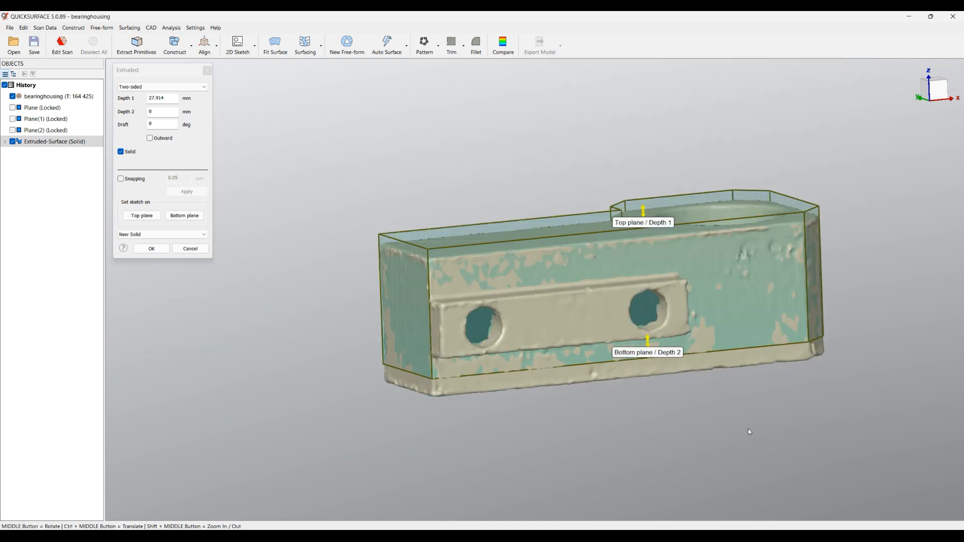
middle_click_drag(727, 448, 692, 423)
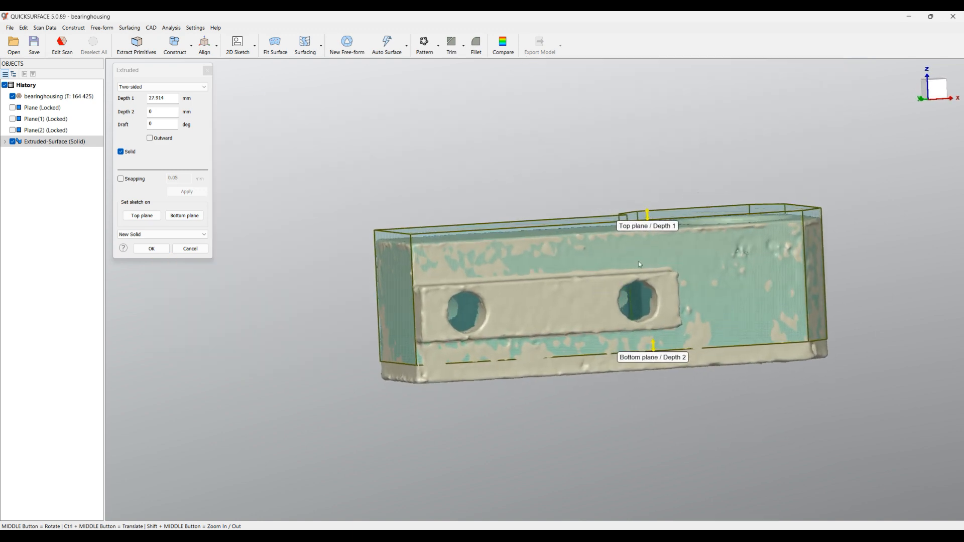
Step: Extend the extrusion beyond the scan on both sides, with Depth 1 about 38.66 mm and Depth 2 about 14.346 mm
left_click_drag(647, 215, 662, 164)
middle_click_drag(626, 397, 627, 359)
left_click_drag(658, 365, 660, 427)
middle_click_drag(544, 457, 387, 286)
middle_click_drag(332, 299, 358, 299)
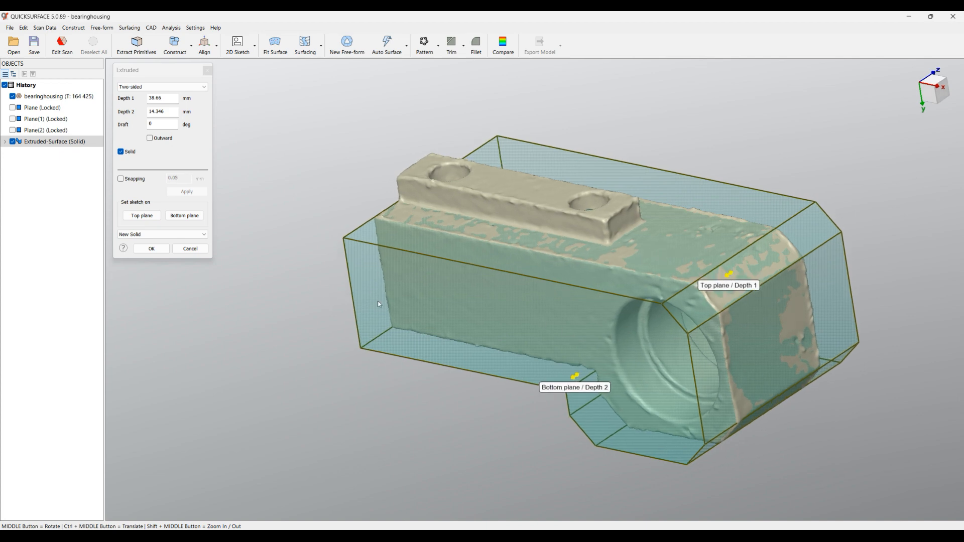
middle_click_drag(415, 307, 397, 348)
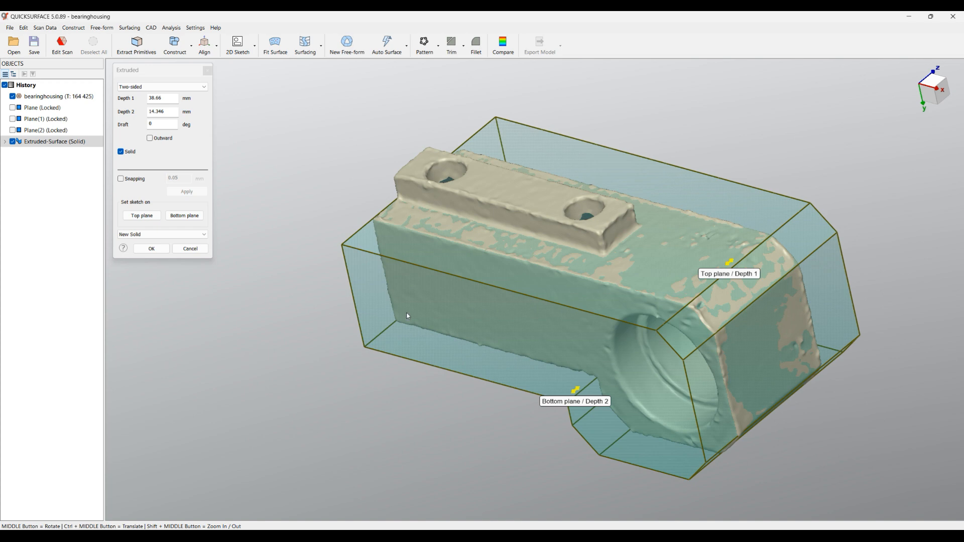
Step: Enable Snapping at 0.05 mm and snap the extrusion's bottom plane to the scan's bottom face, Depth 2 about 4.033 mm
left_click(121, 178)
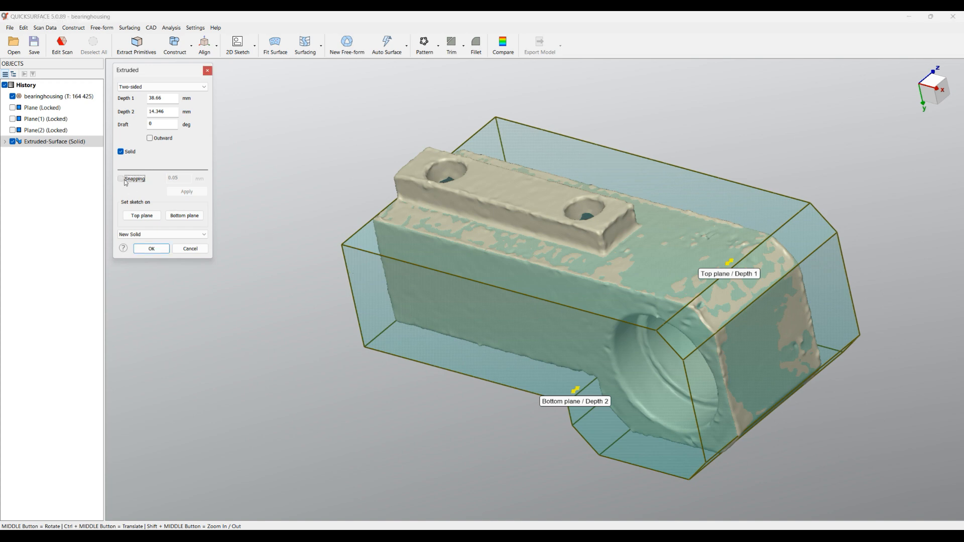
mouse_move(577, 393)
left_mouse_down()
mouse_move(548, 408)
mouse_move(576, 395)
mouse_move(566, 402)
left_mouse_up()
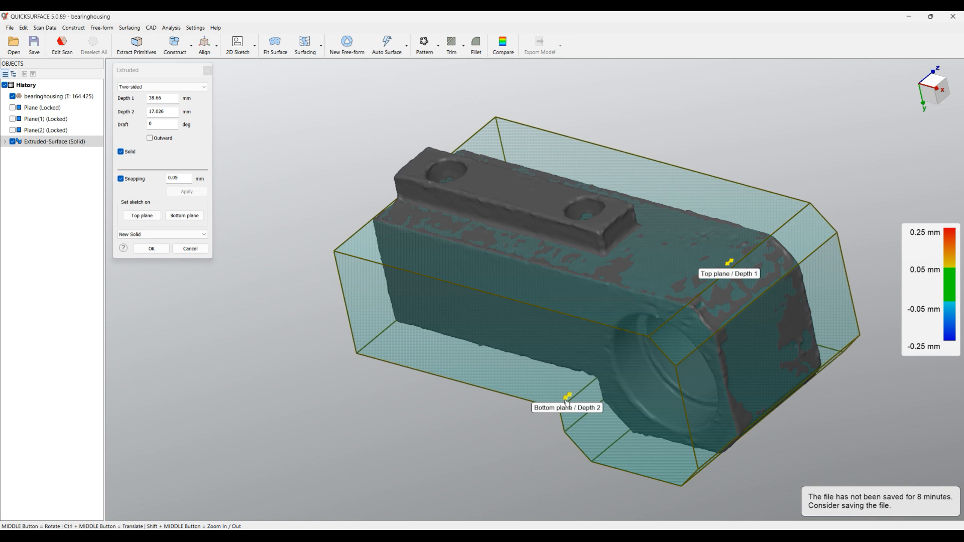
left_click_drag(566, 402, 592, 333)
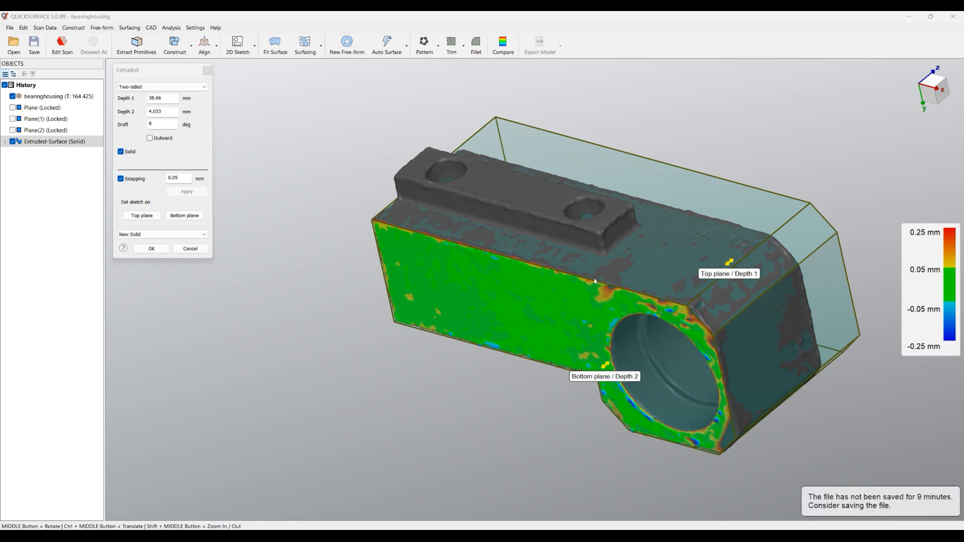
Step: Snap the extrusion's top plane to the scan's opposite face, Depth 1 about 25.97 mm, and create the new solid
middle_click_drag(622, 319, 476, 285)
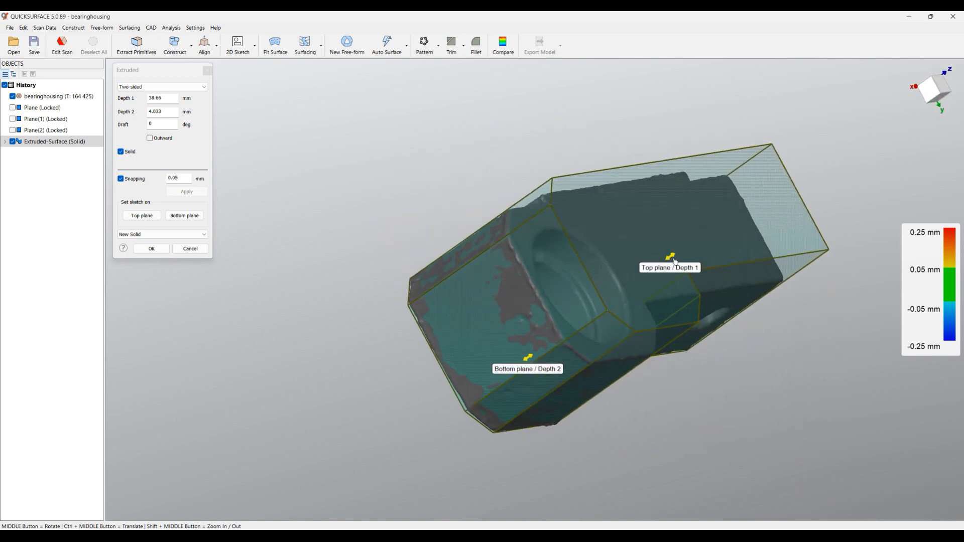
left_click_drag(675, 261, 656, 260)
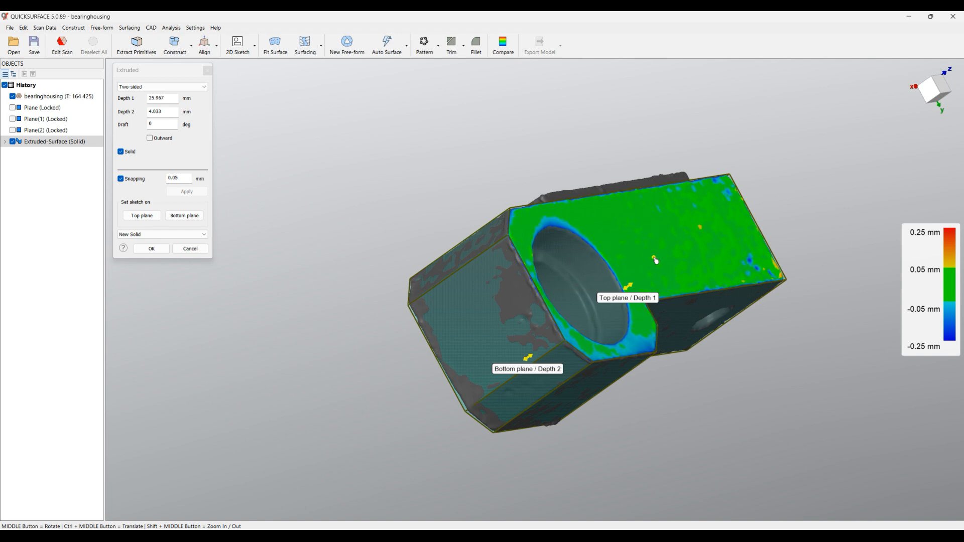
left_click_drag(654, 263, 751, 264)
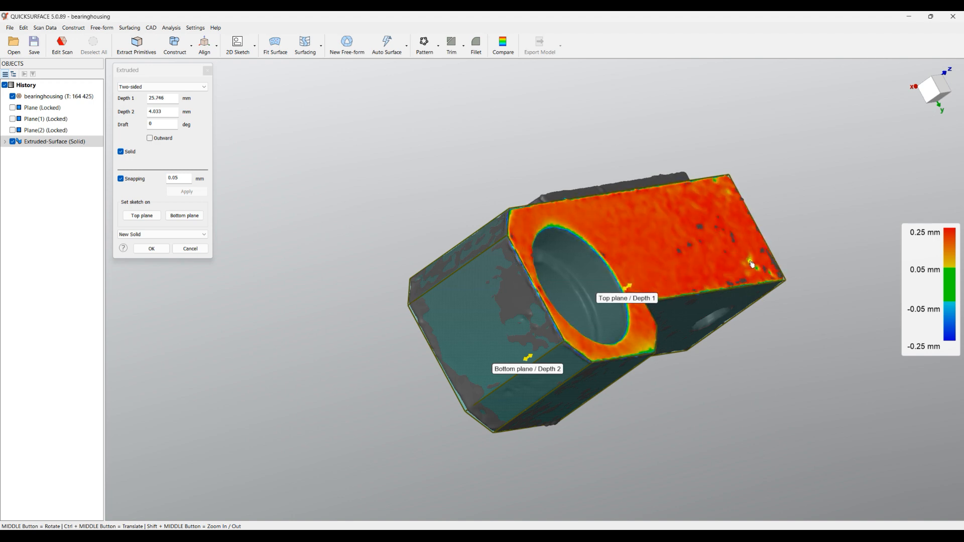
left_click_drag(752, 265, 650, 259)
middle_click_drag(702, 314, 388, 139)
left_click(144, 250)
middle_click_drag(643, 279, 583, 310)
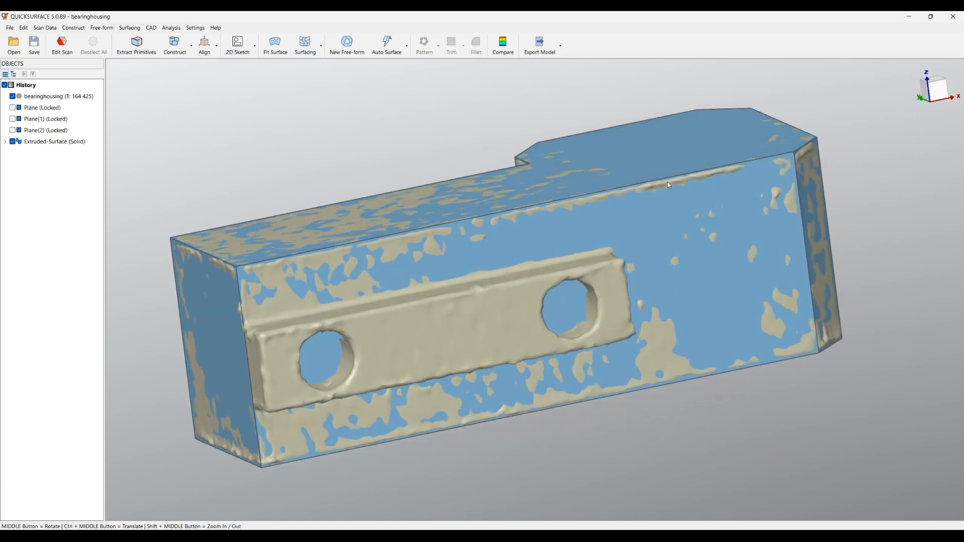
Step: Start a 2D sketch on the solid's long side face behind the raised pad with the two holes
scroll(671, 181, "down", 3)
middle_click_drag(676, 182, 729, 284)
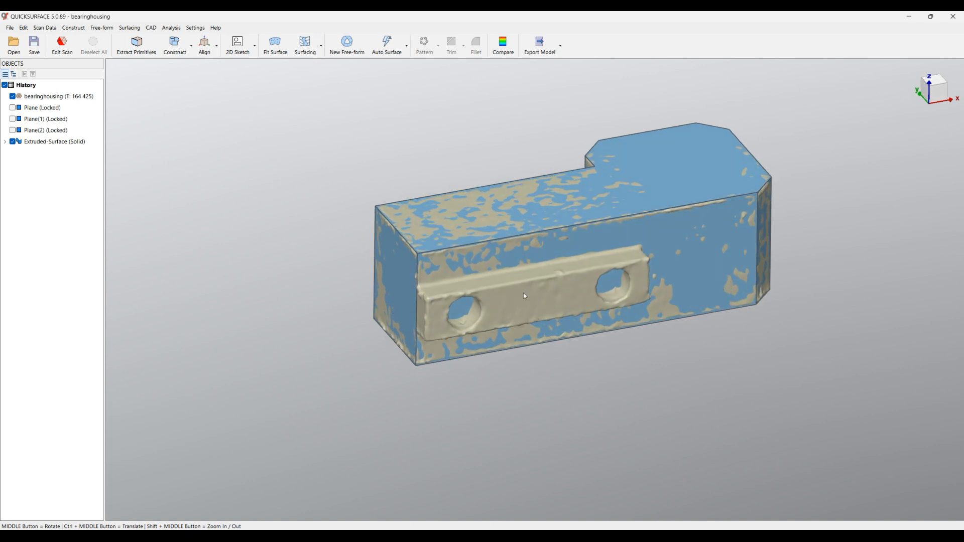
scroll(524, 295, "up", 2)
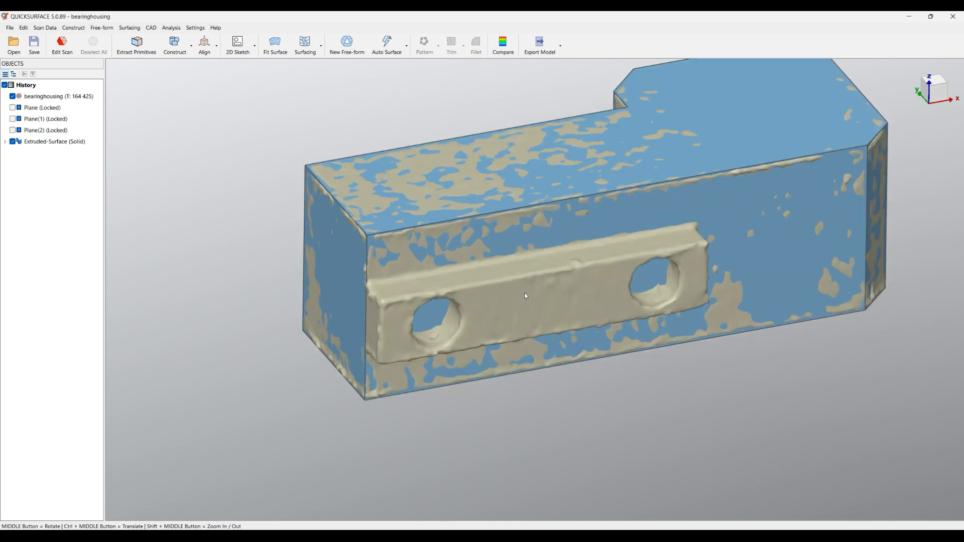
left_click(568, 241)
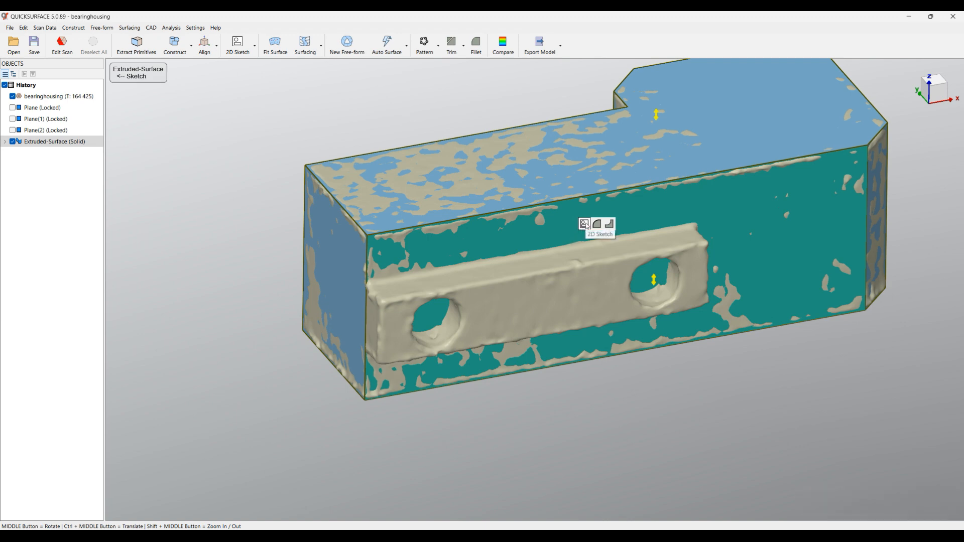
left_click(585, 224)
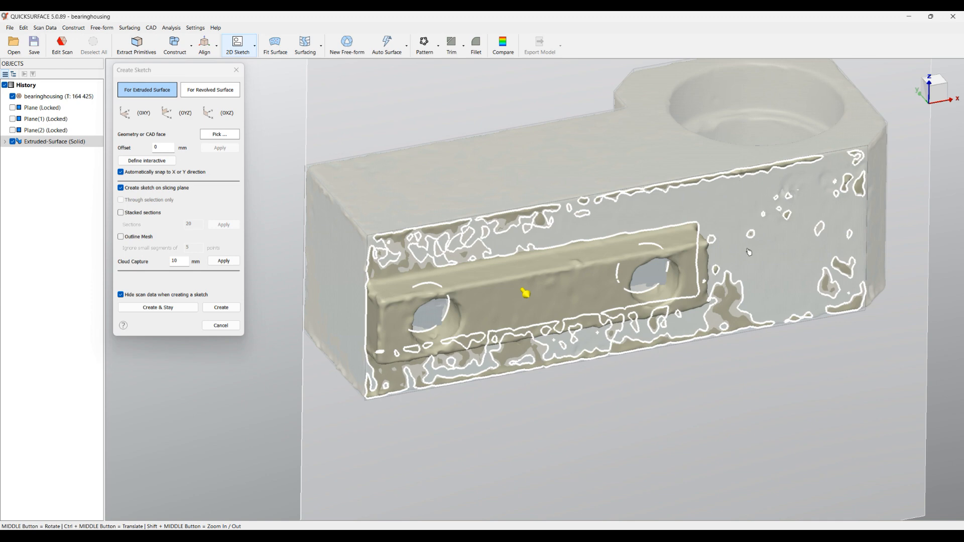
Step: Offset the slicing plane about 3.331 mm through the raised pad and create the sketch for an extruded surface
mouse_move(617, 223)
left_mouse_down()
mouse_move(629, 234)
mouse_move(632, 300)
mouse_move(508, 206)
mouse_move(563, 307)
mouse_move(552, 301)
left_mouse_up()
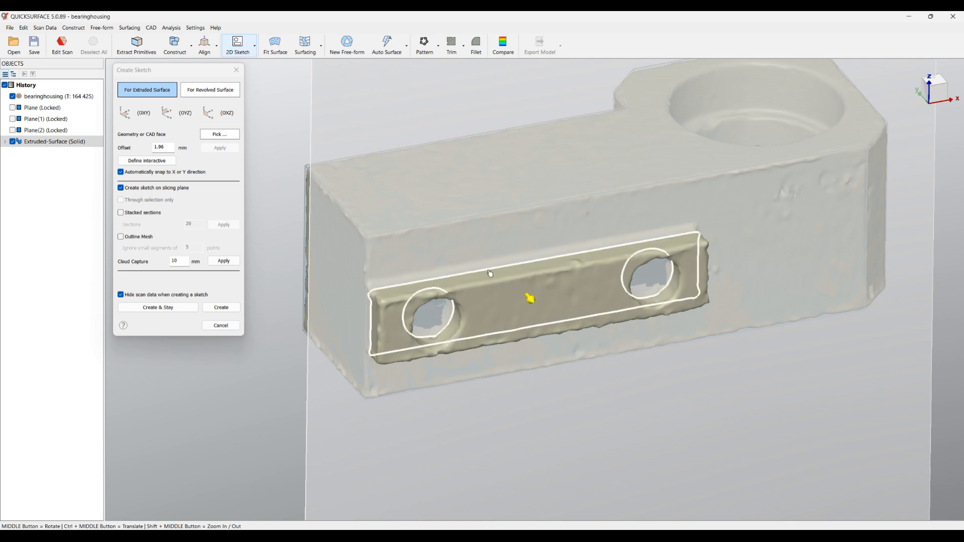
scroll(404, 279, "up", 4)
left_click_drag(390, 298, 400, 315)
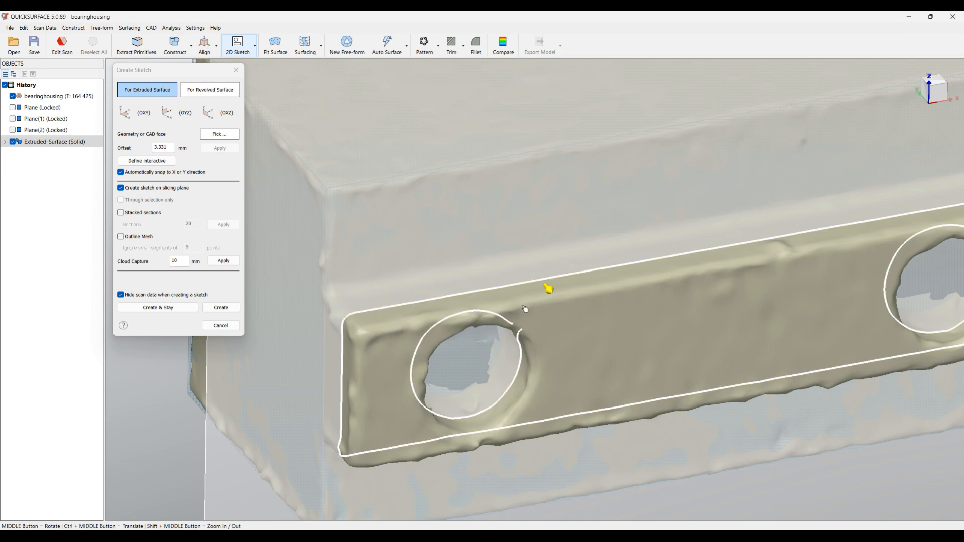
scroll(467, 294, "down", 5)
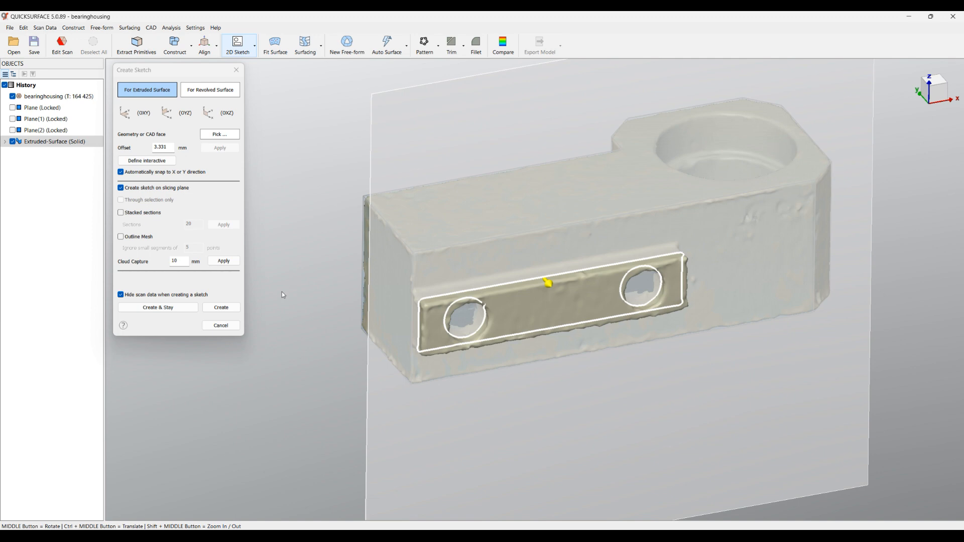
left_click(214, 308)
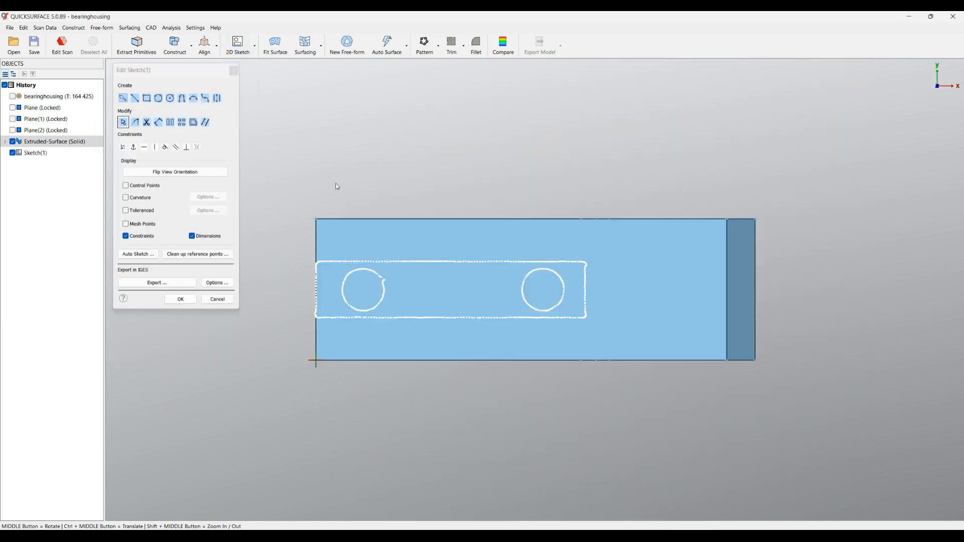
Step: Fit a rectangle primitive to the raised pad's scanned outline, with the horizontal/vertical threshold at 1 degree
middle_click_drag(296, 277, 324, 276, "ctrl")
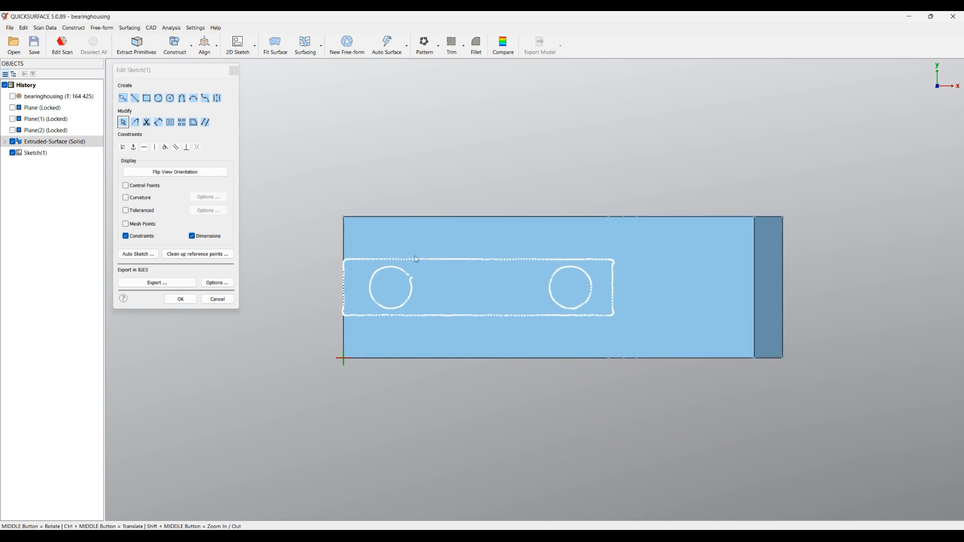
scroll(403, 284, "up", 3)
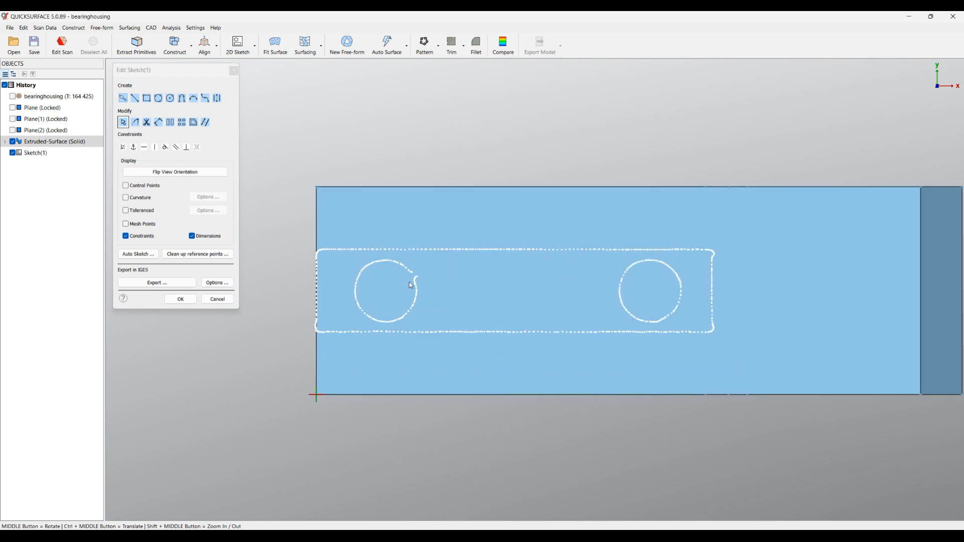
scroll(410, 285, "up", 3)
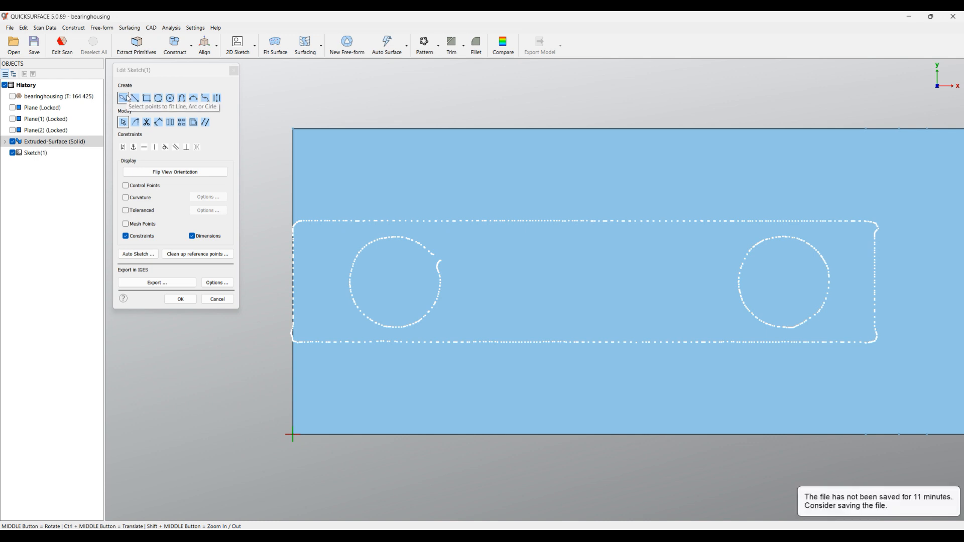
left_click(123, 99)
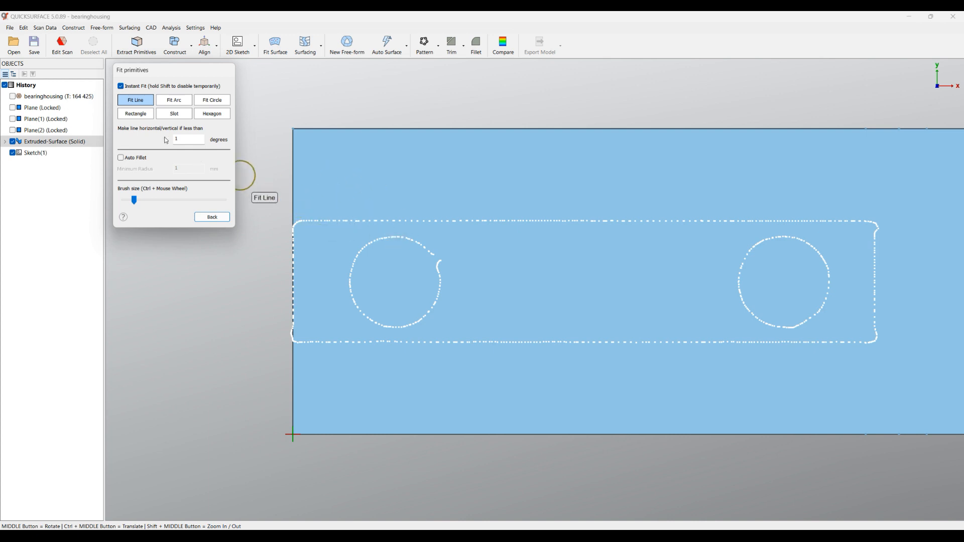
left_click(141, 119)
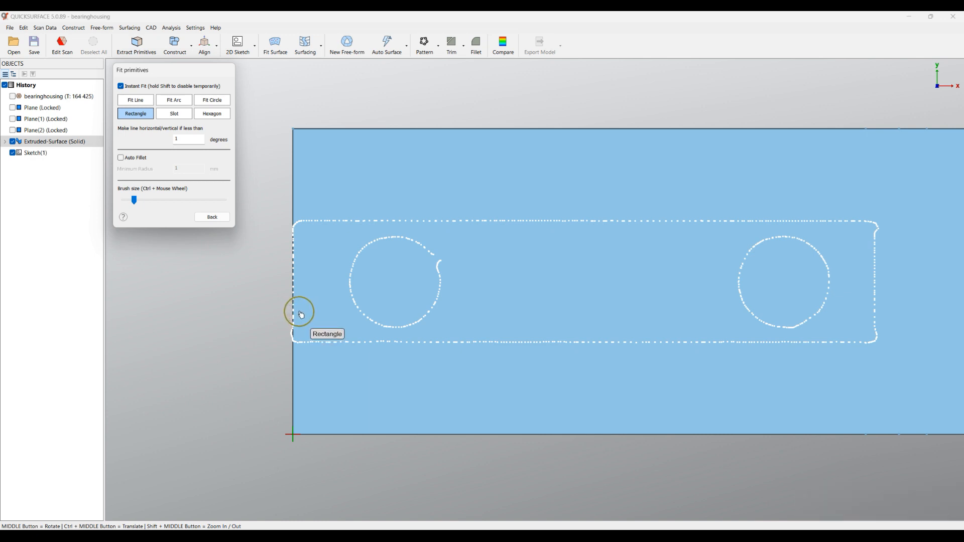
mouse_move(301, 312)
left_mouse_down()
mouse_move(299, 236)
mouse_move(348, 219)
mouse_move(878, 225)
mouse_move(874, 334)
mouse_move(860, 350)
mouse_move(295, 346)
left_mouse_up()
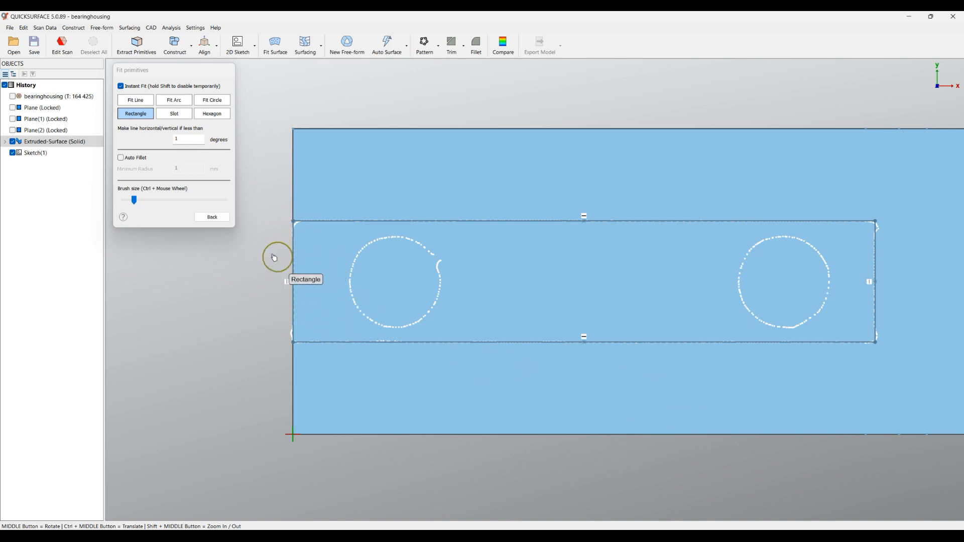
left_click(212, 219)
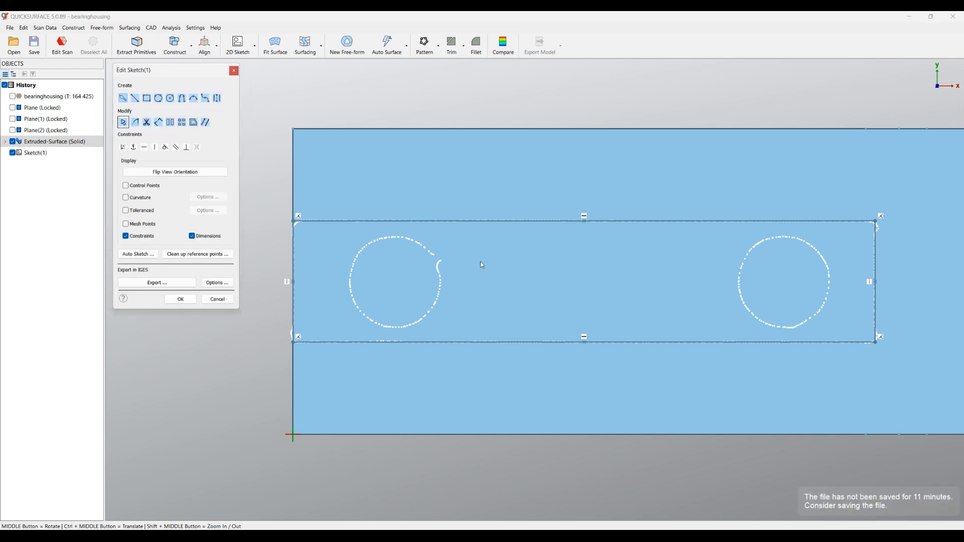
Step: Stretch the rectangle's short edge nearest the origin outward, past the end of the main solid
scroll(534, 245, "down", 3)
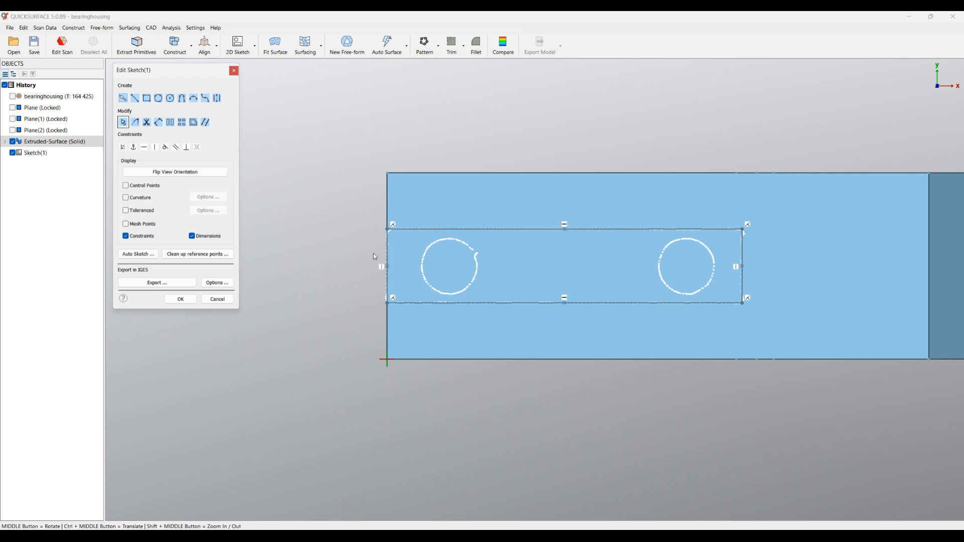
scroll(373, 253, "up", 5)
mouse_move(406, 264)
left_mouse_down()
mouse_move(387, 275)
mouse_move(398, 277)
mouse_move(315, 273)
mouse_move(403, 275)
mouse_move(323, 274)
left_mouse_up()
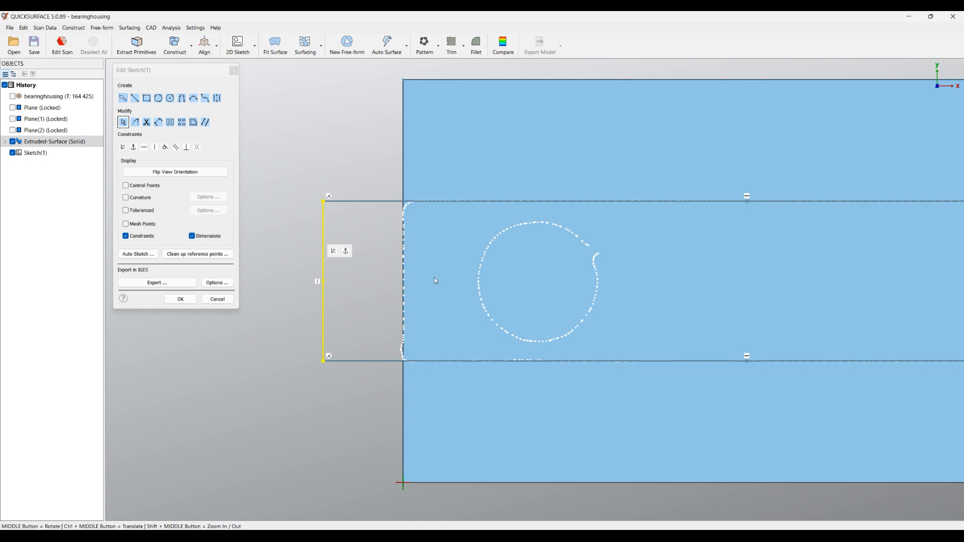
Step: Draw a vertical line along the main solid's end edge, from the origin to the opposite corner
left_click(136, 100)
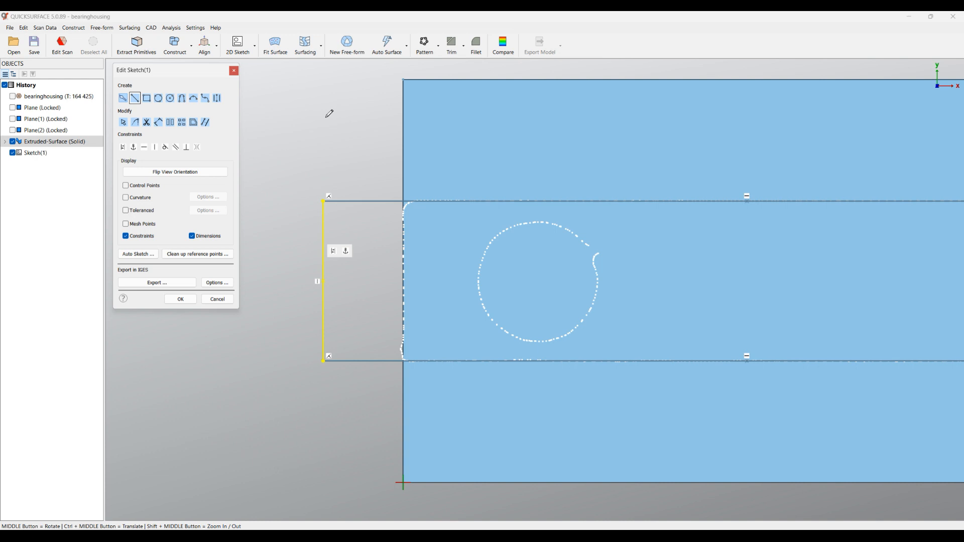
left_click(404, 483)
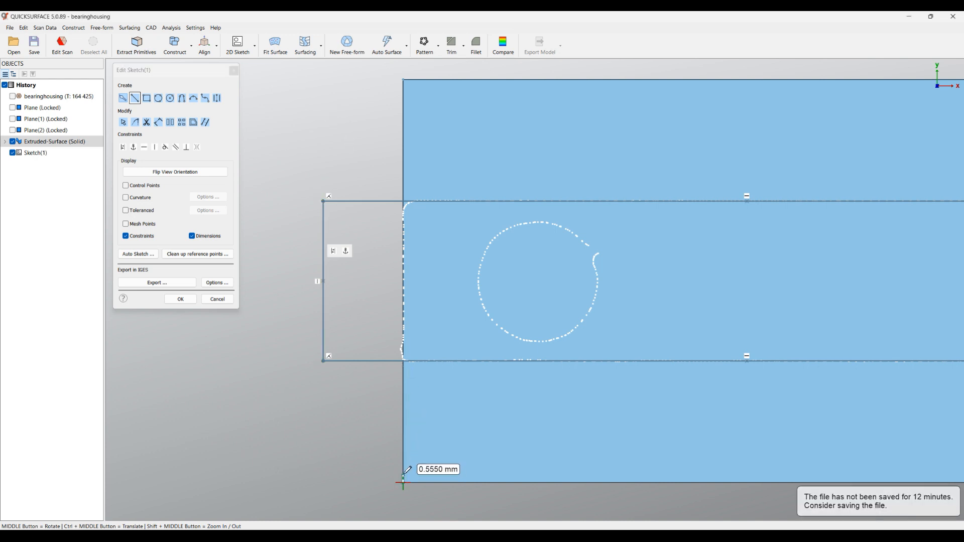
left_click(404, 80)
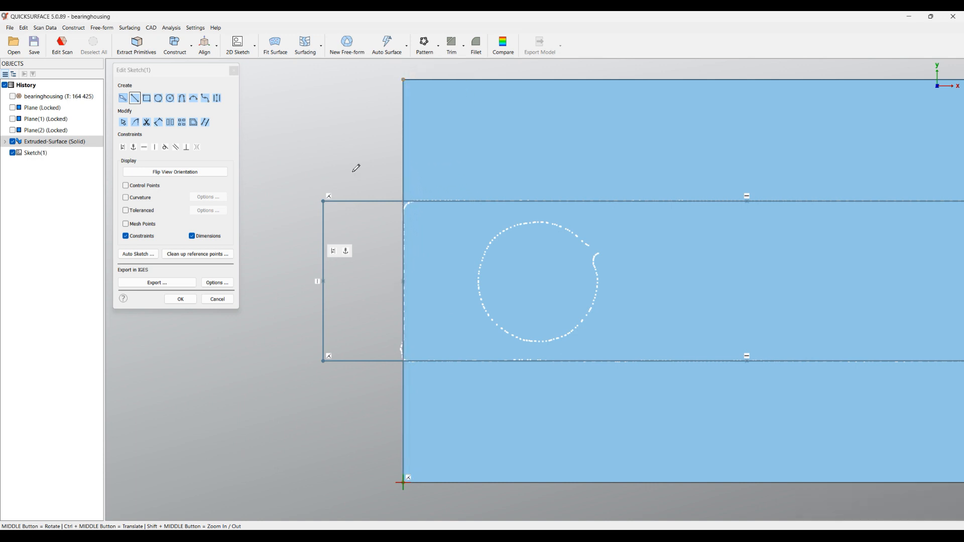
Step: Hide the main solid, trim the rectangle's overhang and the line's protruding ends into a closed rectangle, and finish the sketch
left_click(13, 142)
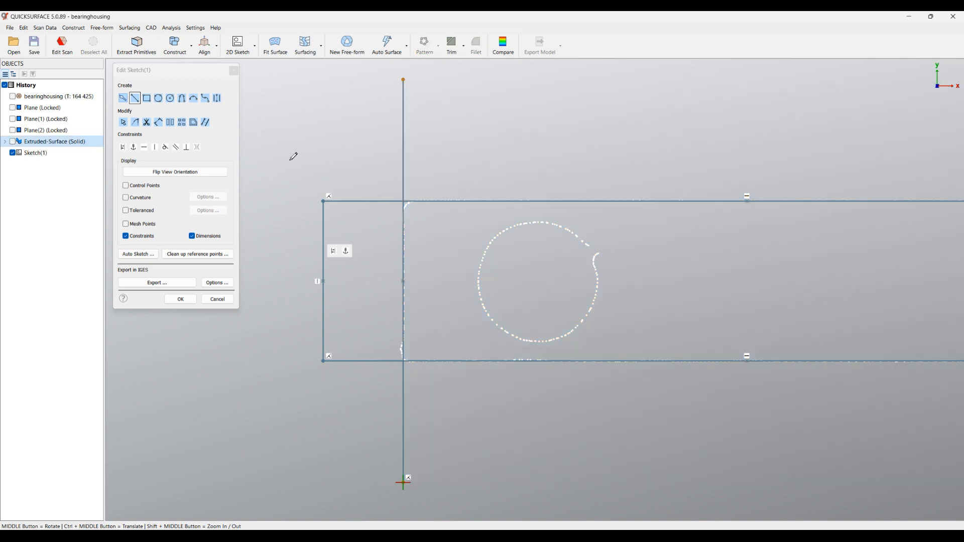
scroll(305, 153, "down", 3)
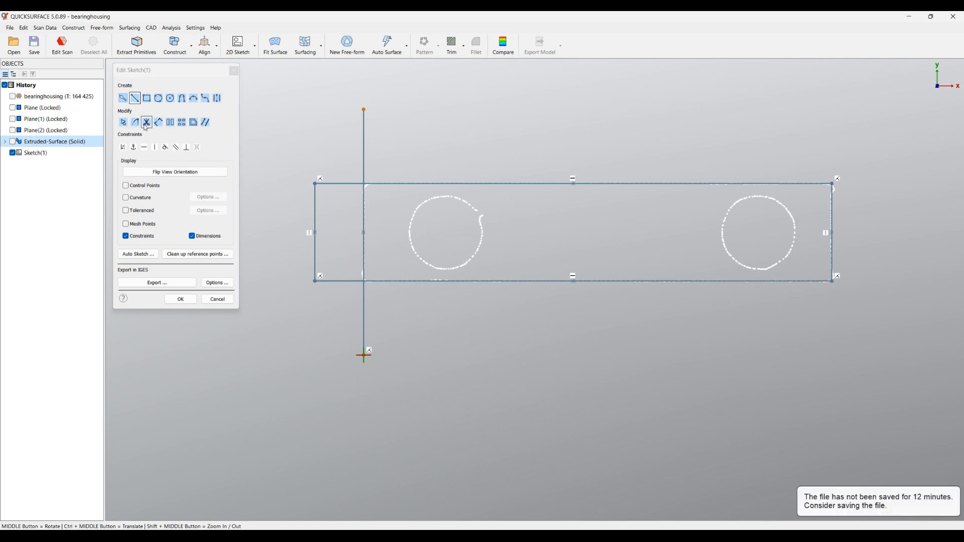
left_click(146, 122)
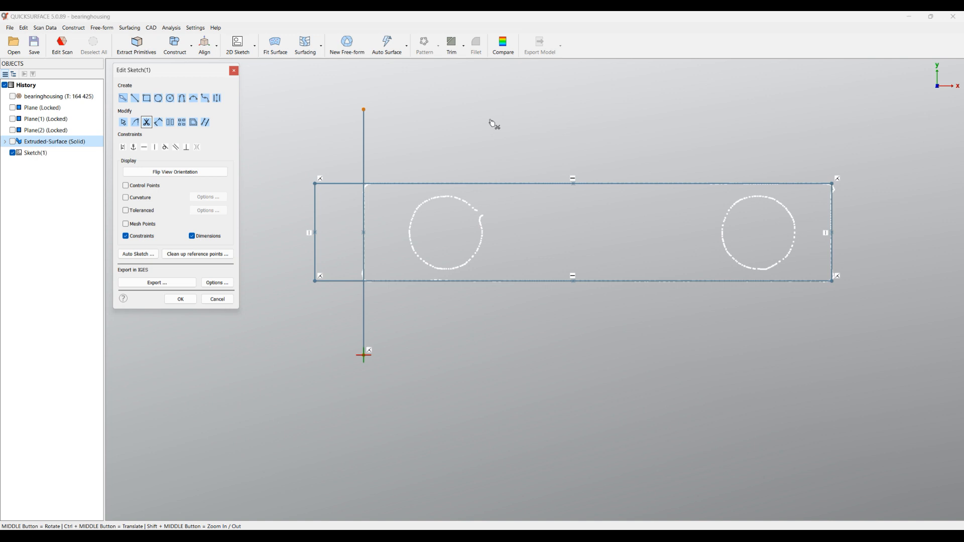
mouse_move(481, 123)
left_mouse_down()
mouse_move(362, 151)
mouse_move(311, 230)
mouse_move(333, 295)
mouse_move(398, 329)
left_mouse_up()
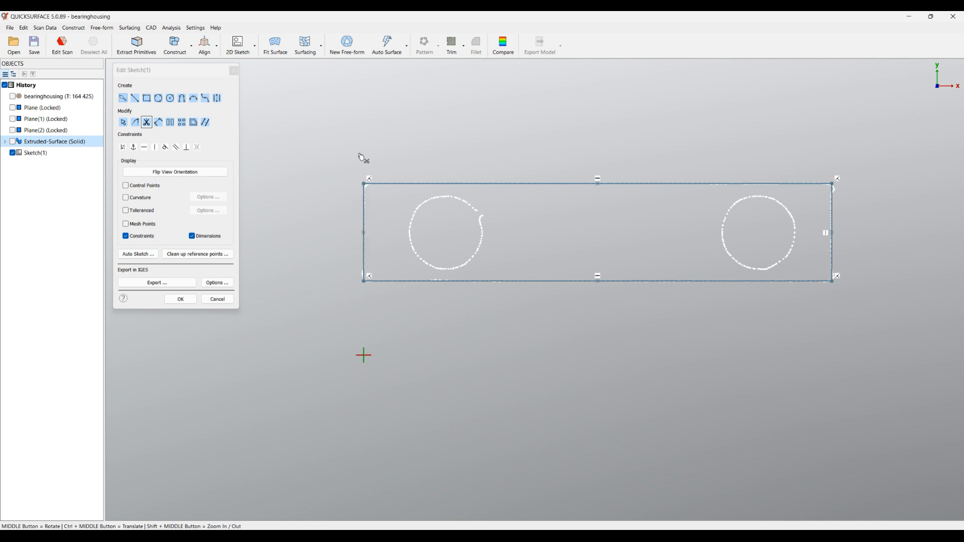
left_click(196, 300)
left_click(197, 302)
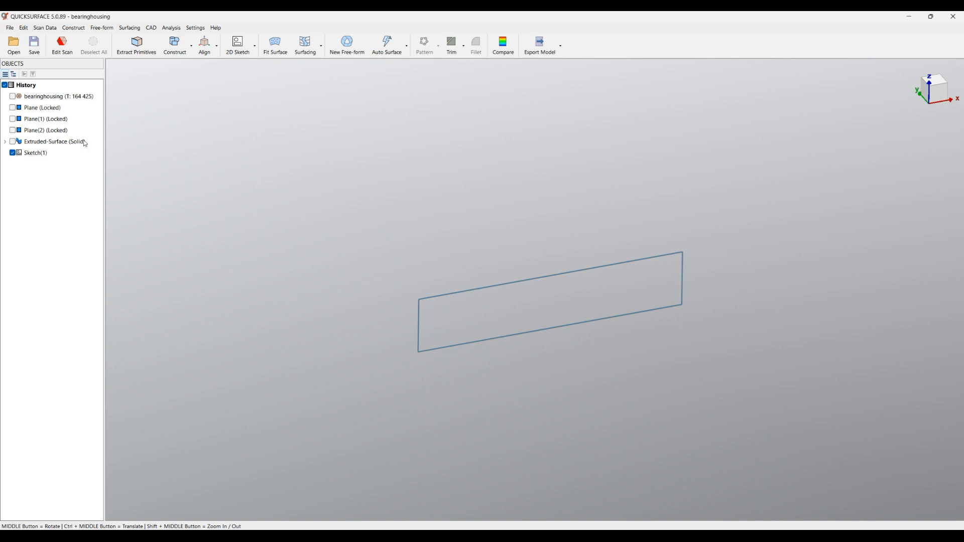
Step: Show the scan and extrude the pad sketch, snapping the top plane to the pad's outer face, Depth 1 about 2.638 mm
left_click(13, 96)
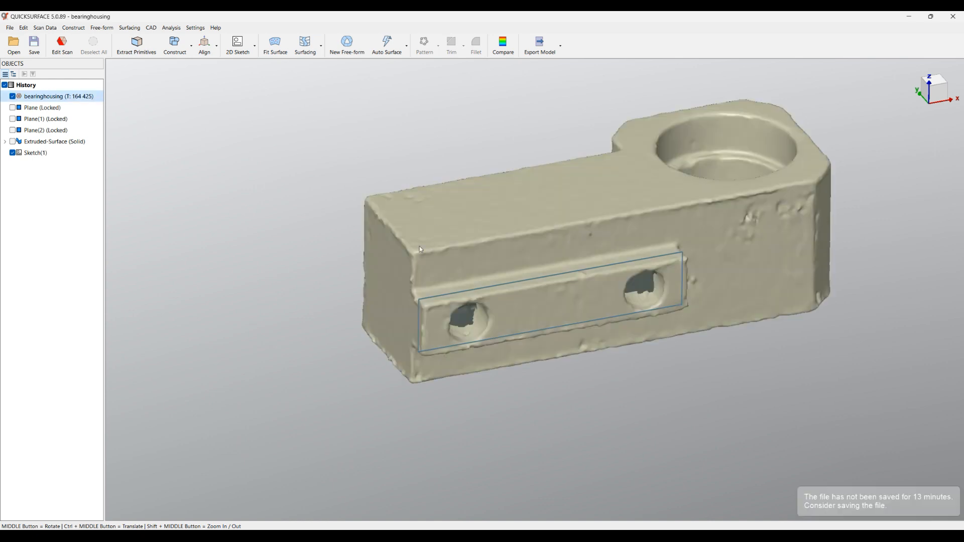
middle_click_drag(628, 397, 763, 380)
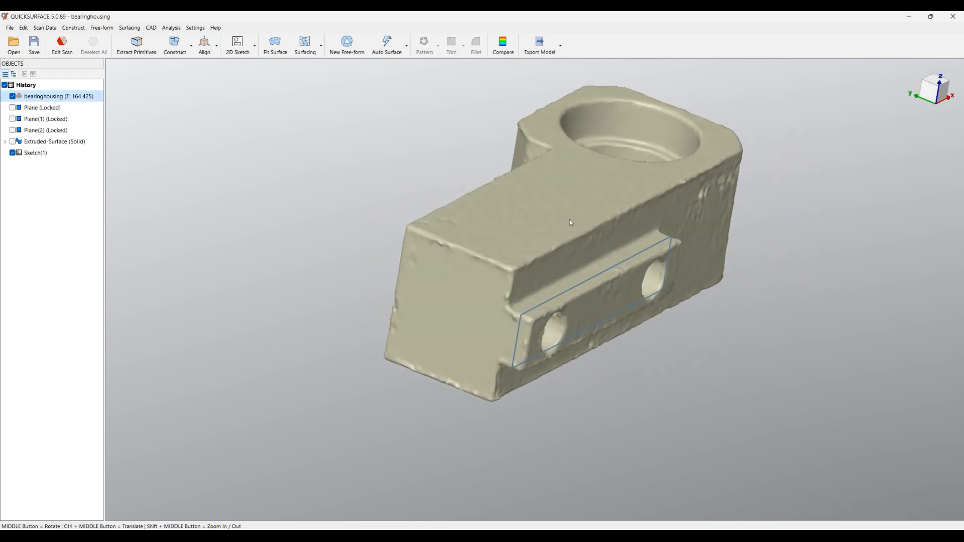
scroll(626, 315, "up", 3)
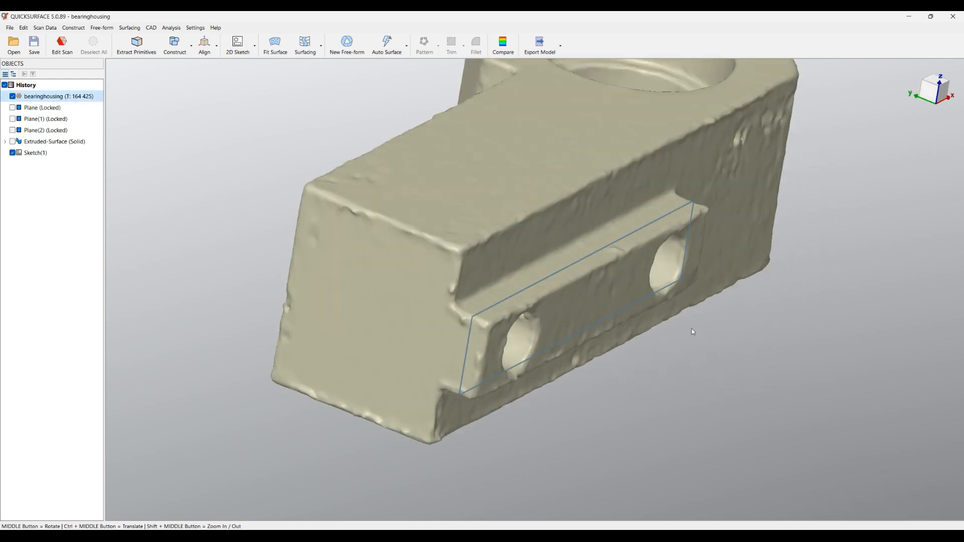
left_click(635, 303)
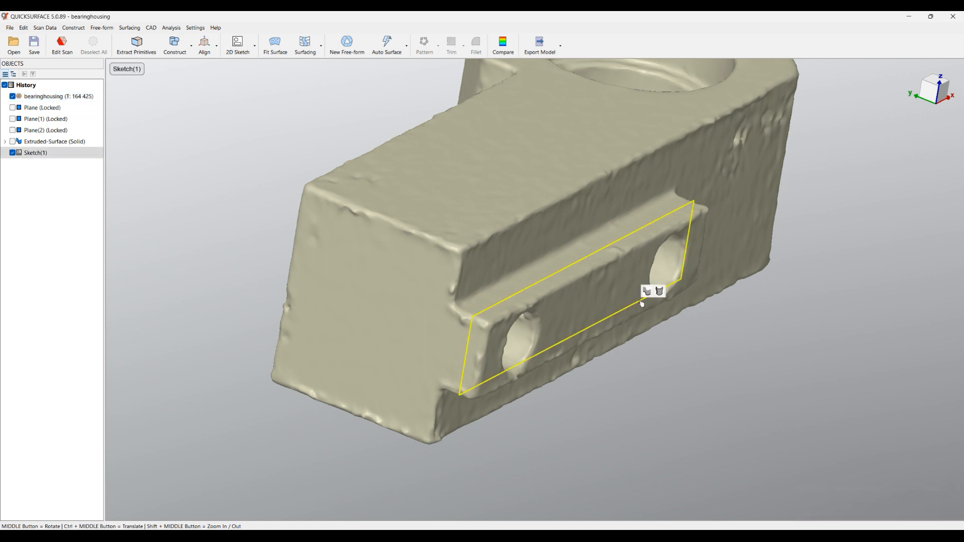
left_click(647, 291)
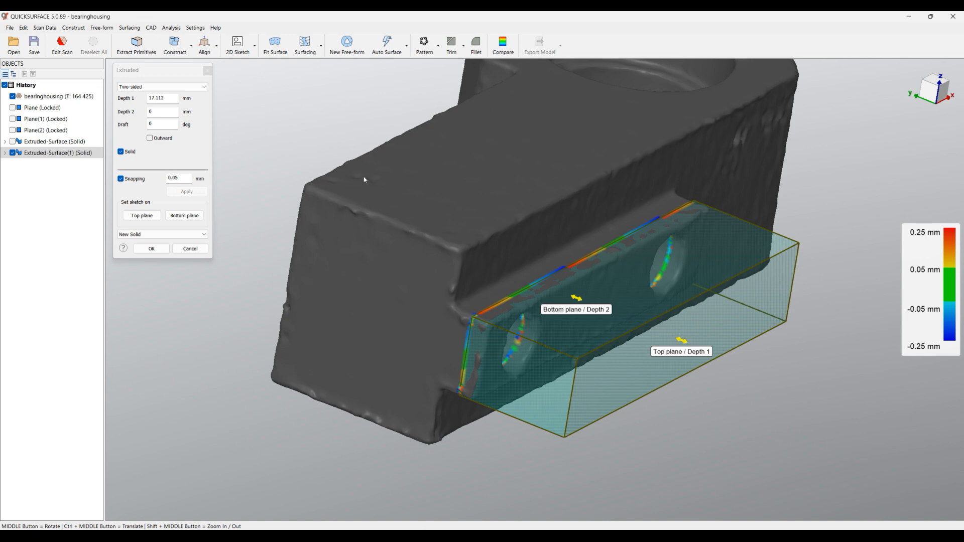
mouse_move(682, 343)
left_mouse_down()
mouse_move(623, 311)
mouse_move(620, 295)
left_mouse_up()
Step: Extend the extrusion's bottom plane into the main body, Depth 2 about 13.506 mm, and create it as a new solid
middle_click_drag(512, 357, 558, 426)
left_click_drag(593, 300, 436, 287)
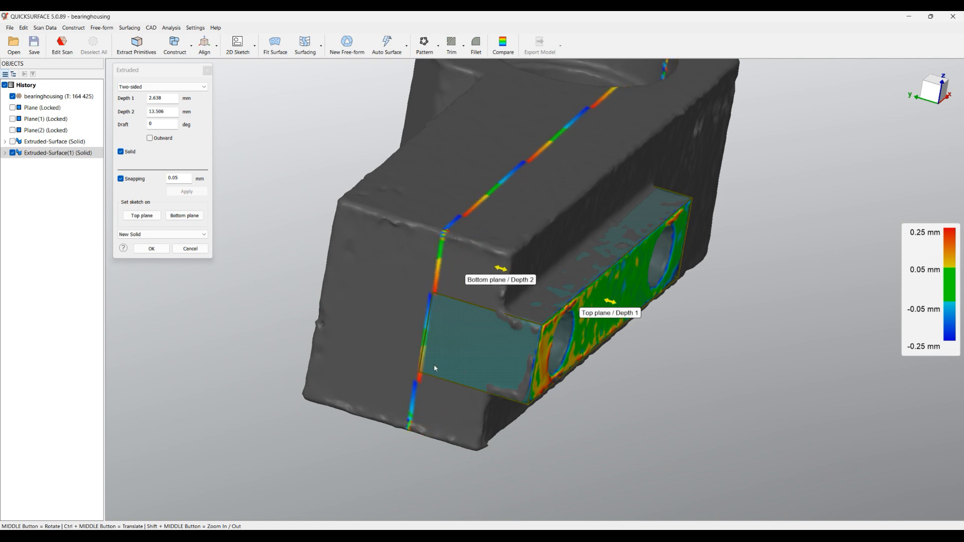
middle_click_drag(435, 368, 437, 349)
left_click(150, 249)
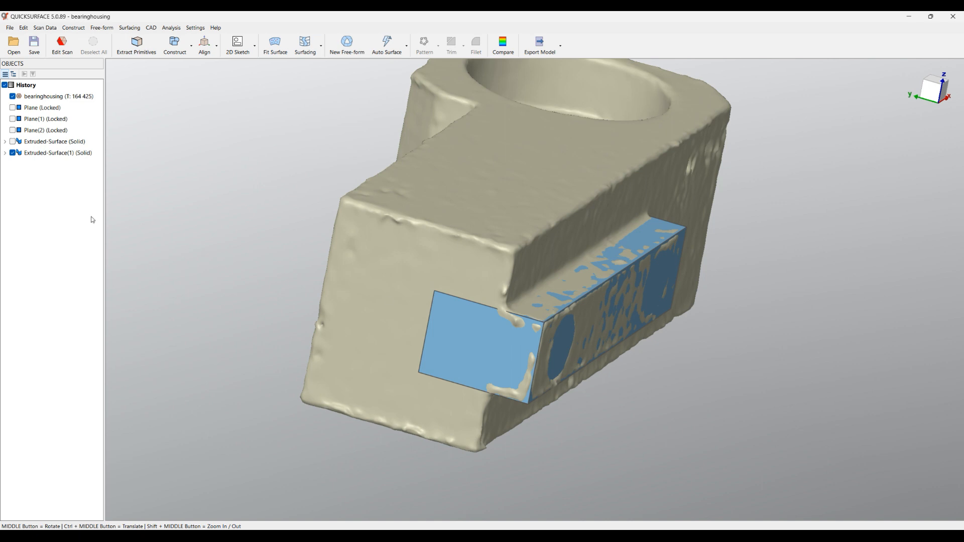
Step: Show the main solid again and combine it with the pad solid into one body
left_click(13, 142)
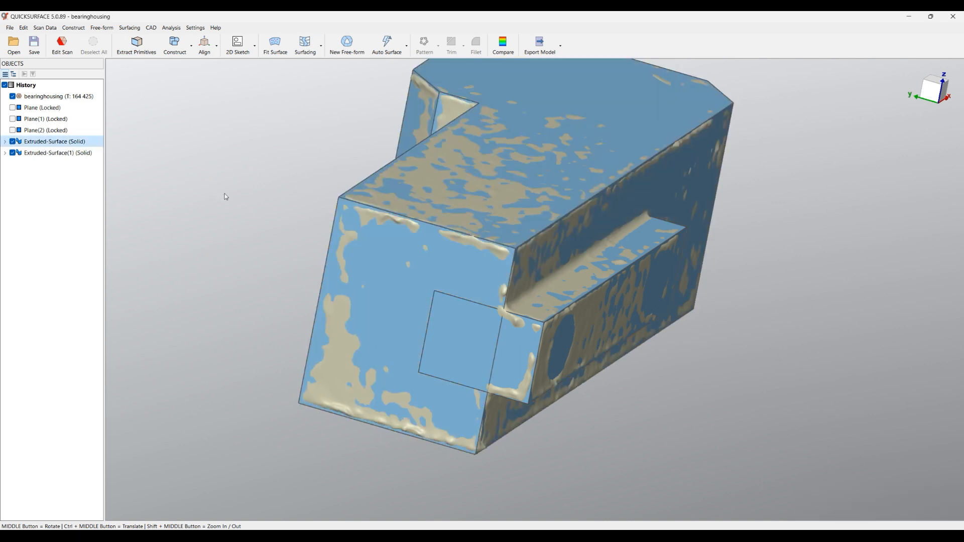
scroll(261, 206, "down", 3)
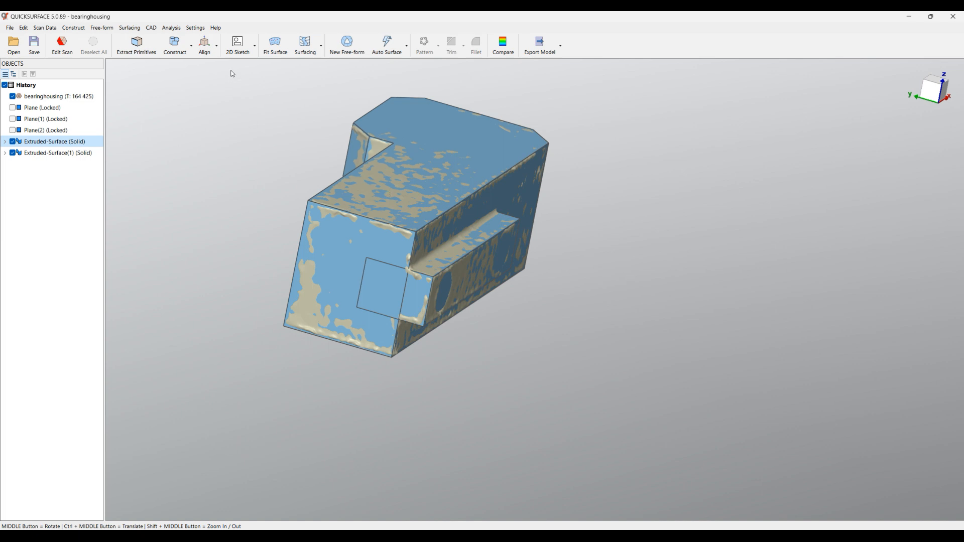
left_click_drag(231, 69, 625, 431)
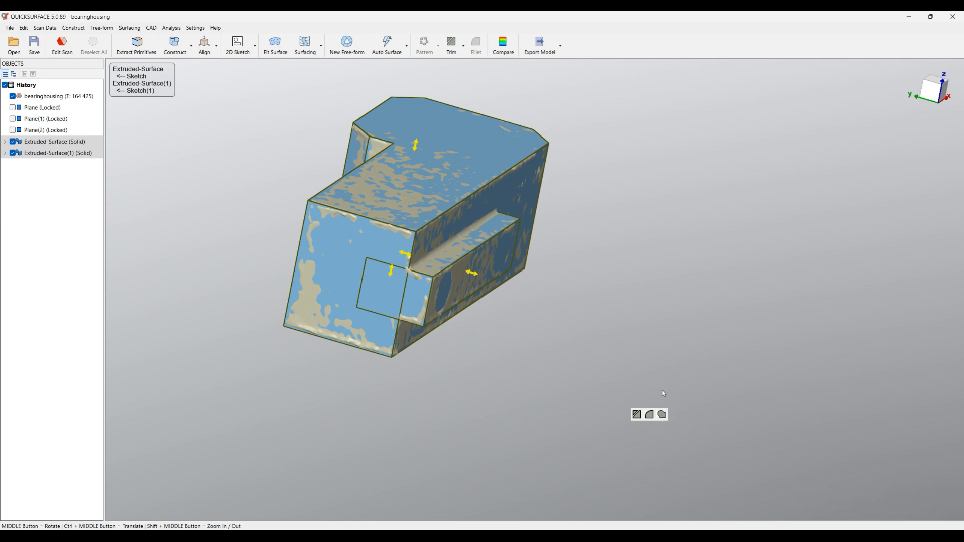
left_click(464, 47)
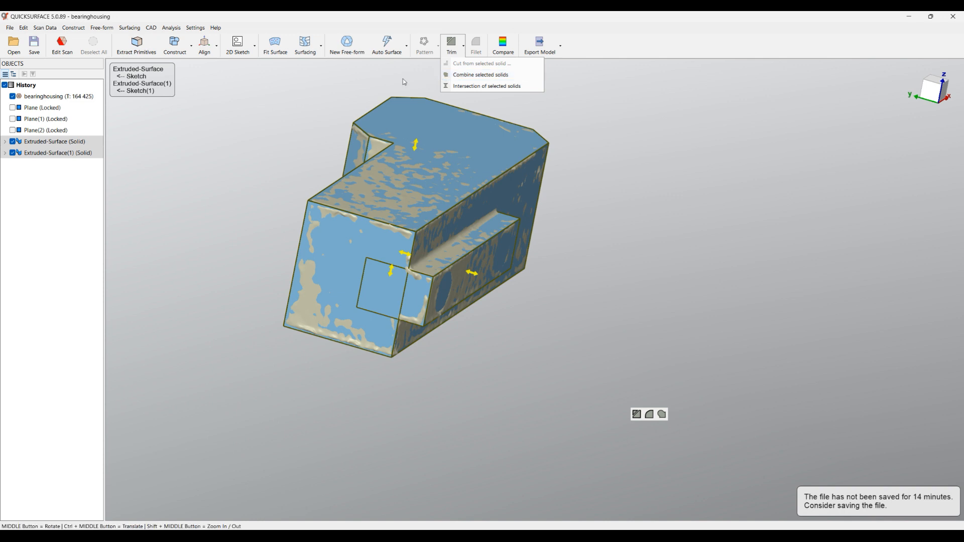
left_click(151, 28)
left_click(151, 28)
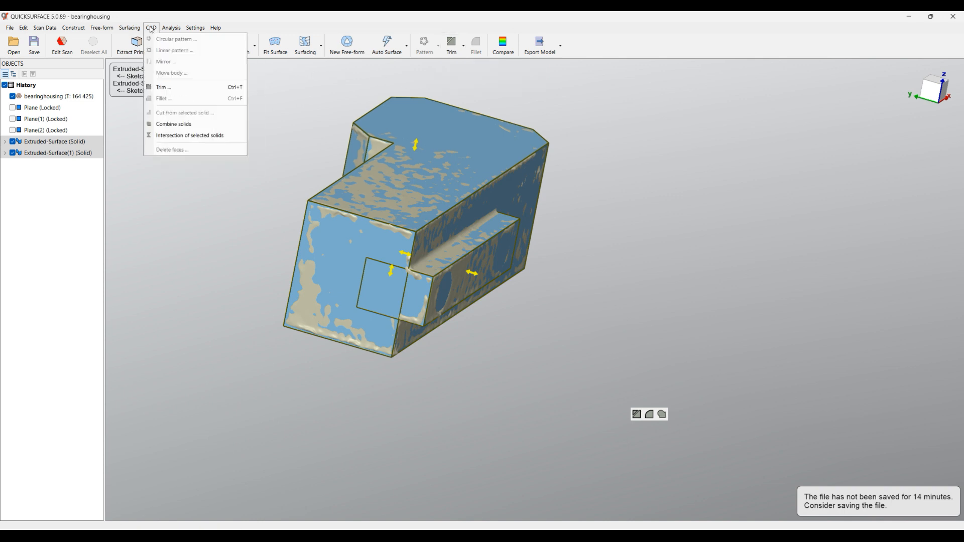
left_click(173, 129)
Step: Start a 2D sketch for an extruded surface on the raised pad's outer face with the two holes
middle_click_drag(209, 148, 248, 166)
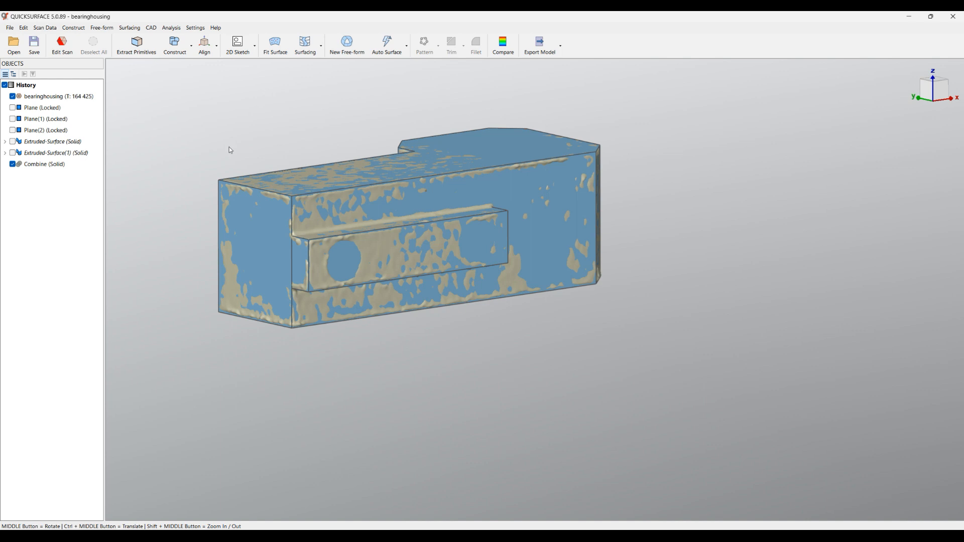
middle_click_drag(419, 266, 362, 258)
middle_click_drag(487, 314, 464, 185)
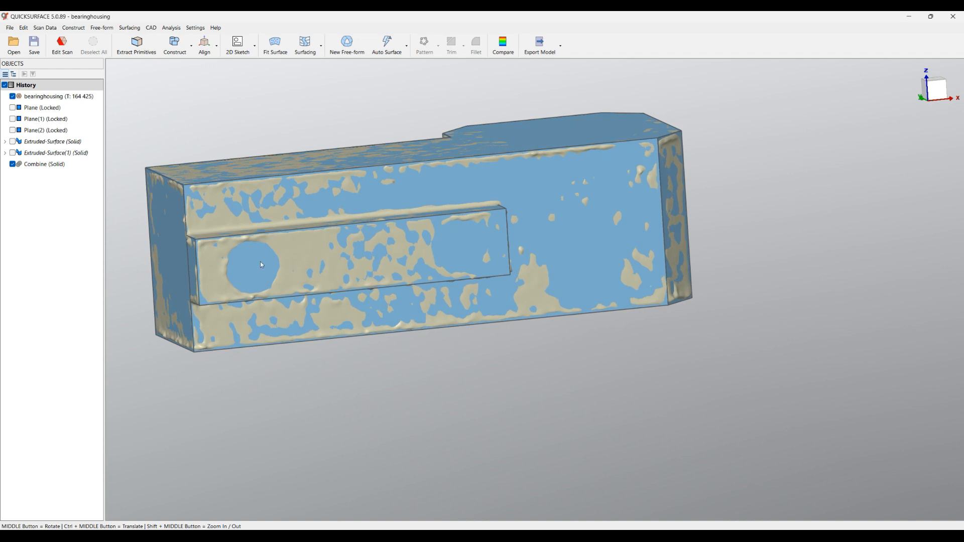
middle_click_drag(407, 258, 540, 289)
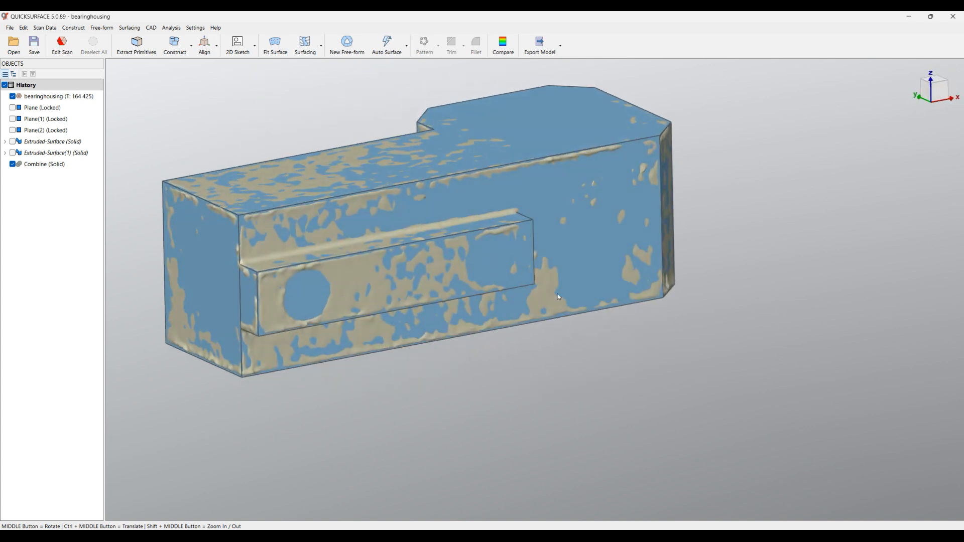
scroll(570, 300, "down", 5)
scroll(450, 277, "up", 4)
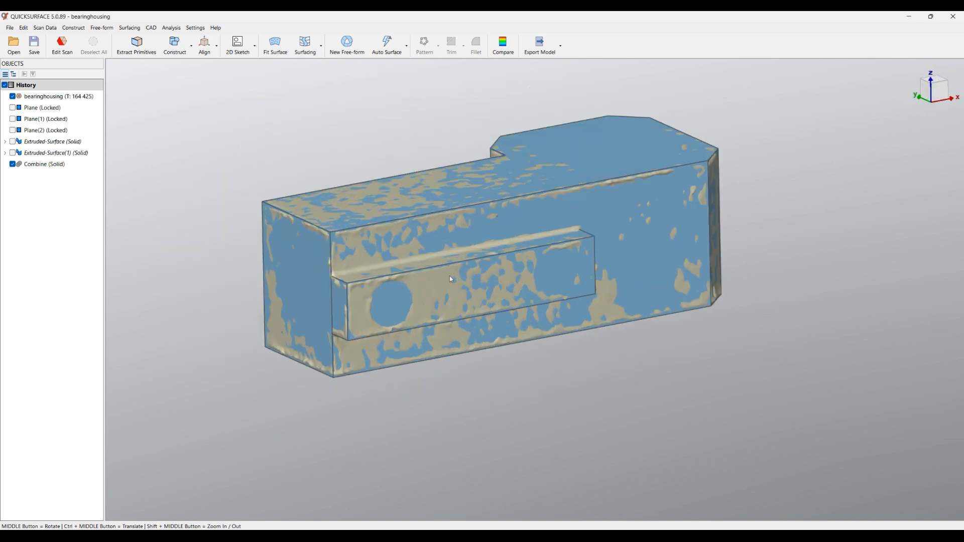
left_click(489, 293)
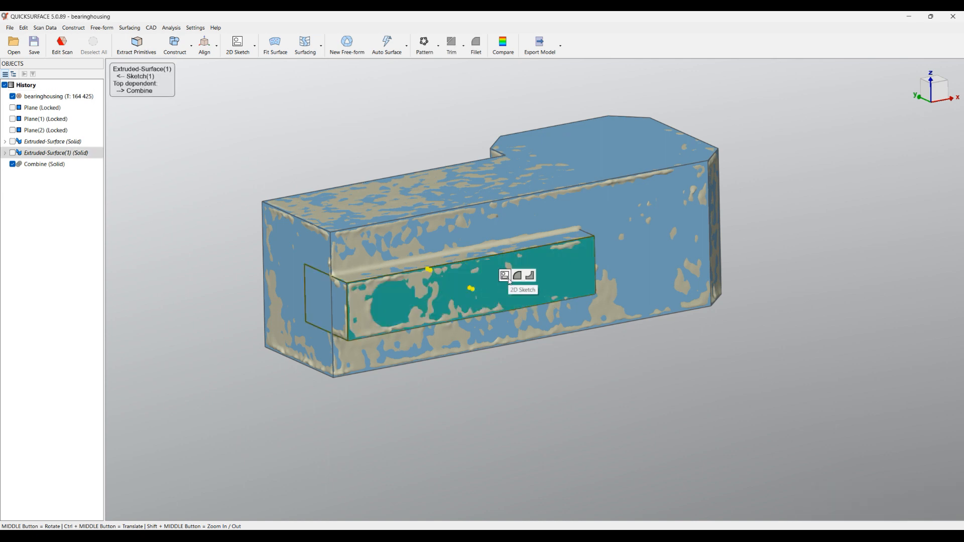
left_click(505, 276)
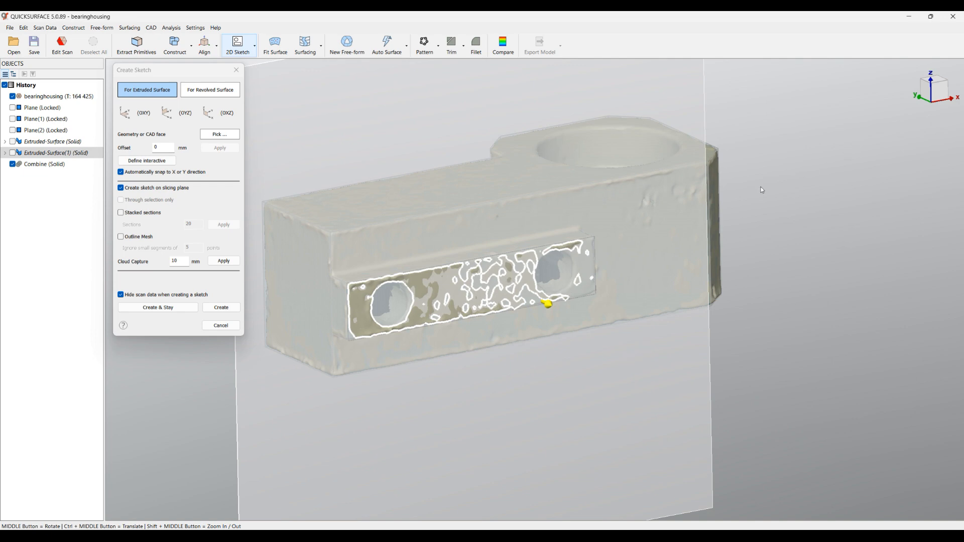
Step: Create the pad-face sketch from the mesh outline instead of the plane section, capturing the two hole contours
mouse_move(948, 94)
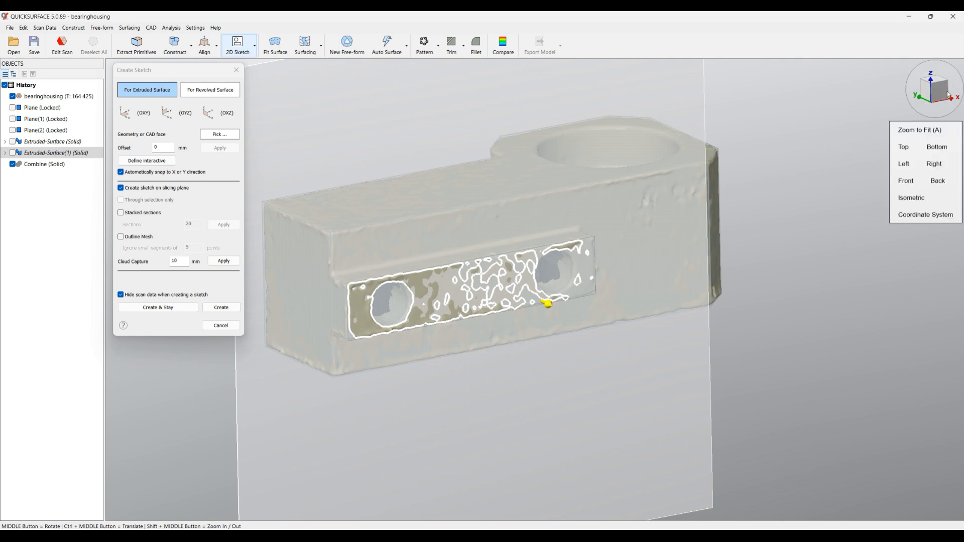
left_click(948, 95)
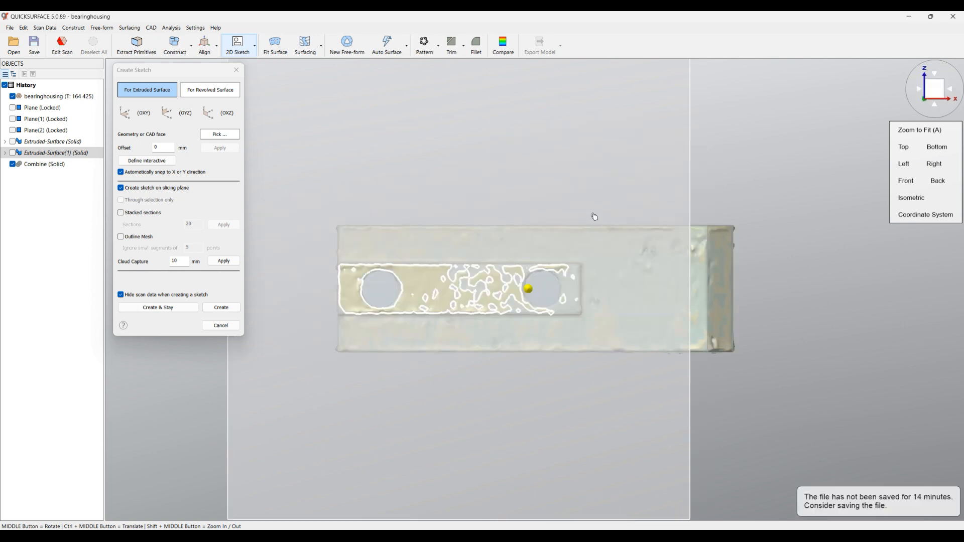
scroll(389, 299, "up", 5)
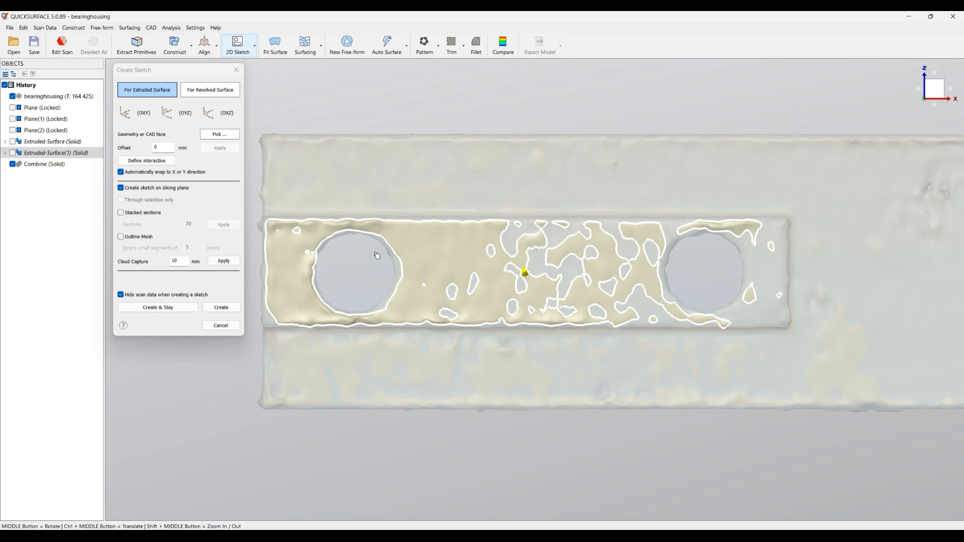
left_click(121, 237)
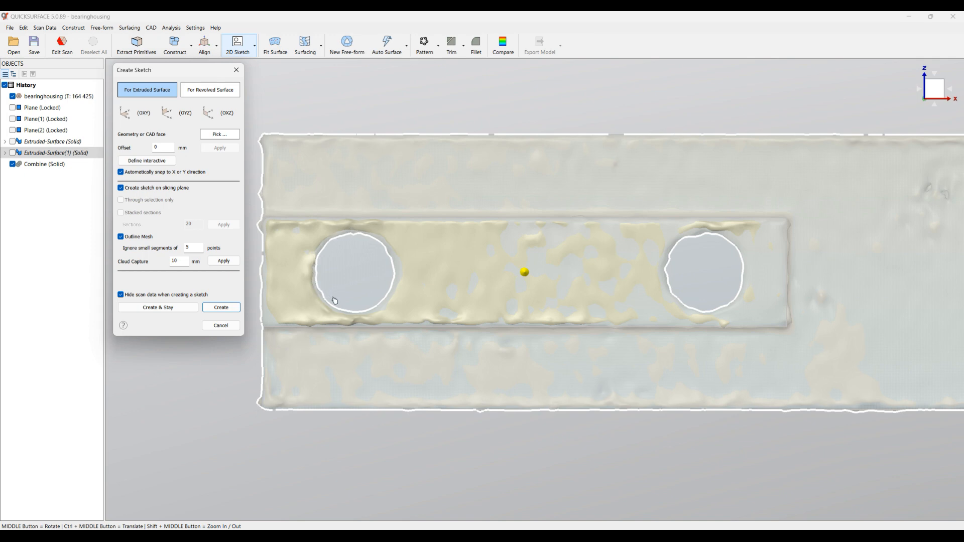
scroll(341, 255, "up", 3)
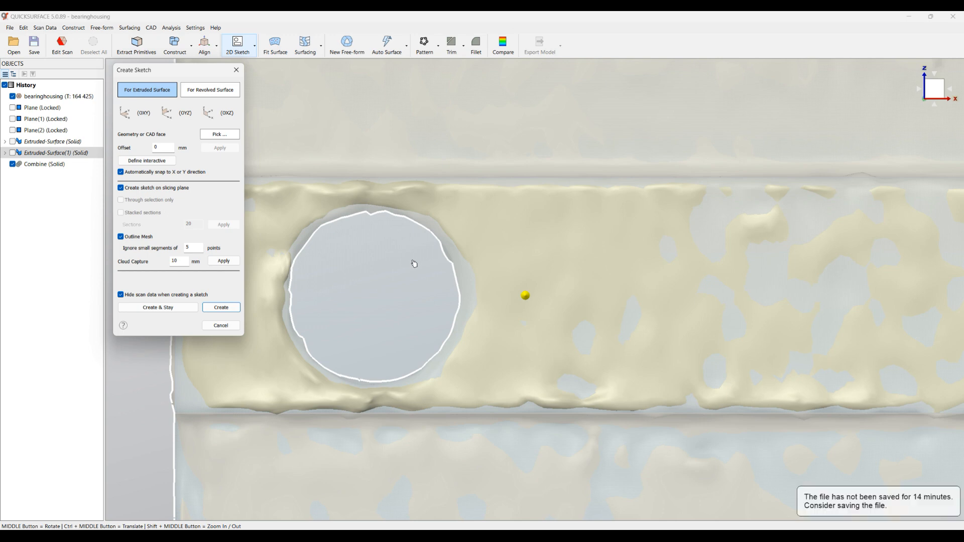
scroll(420, 262, "down", 3)
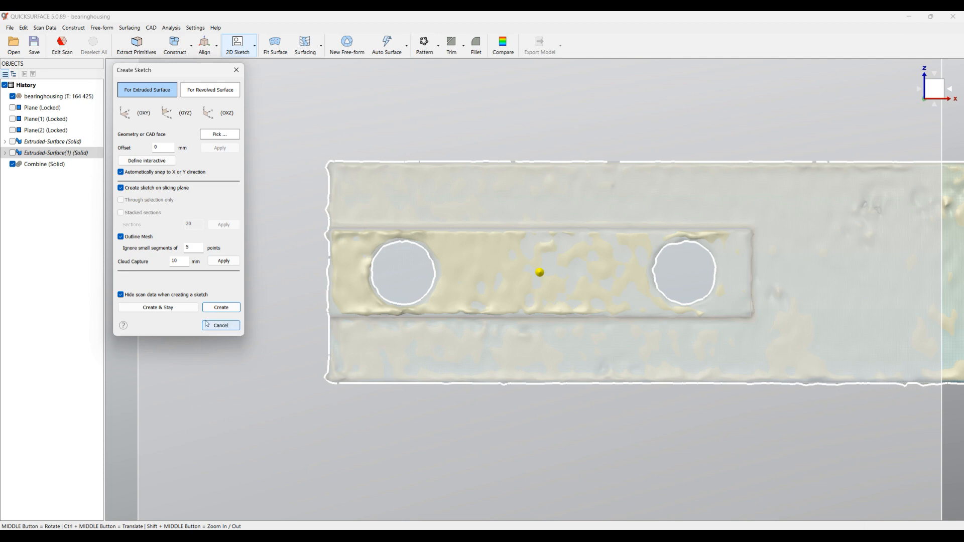
left_click(221, 308)
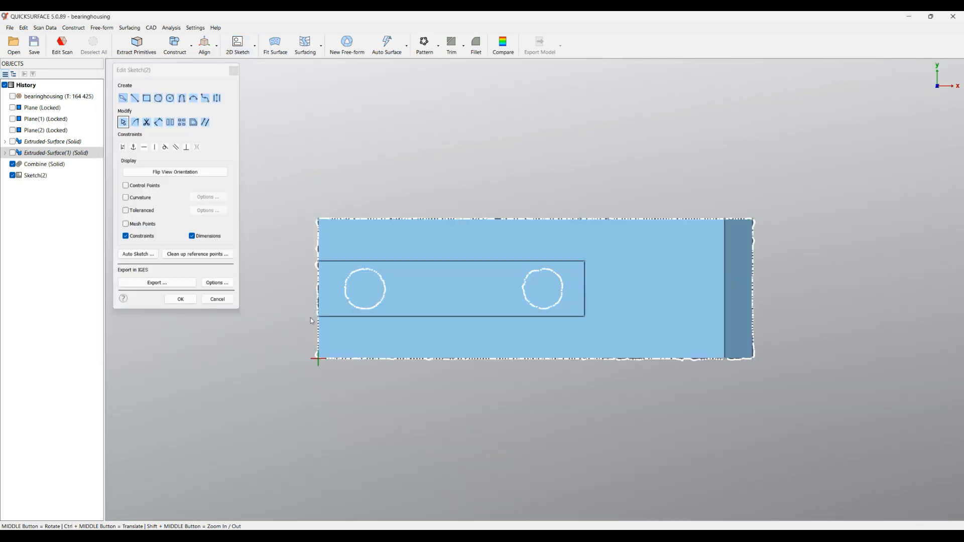
Step: Fit a circle to each of the two hole outlines on the pad and finish the sketch
scroll(307, 293, "up", 2)
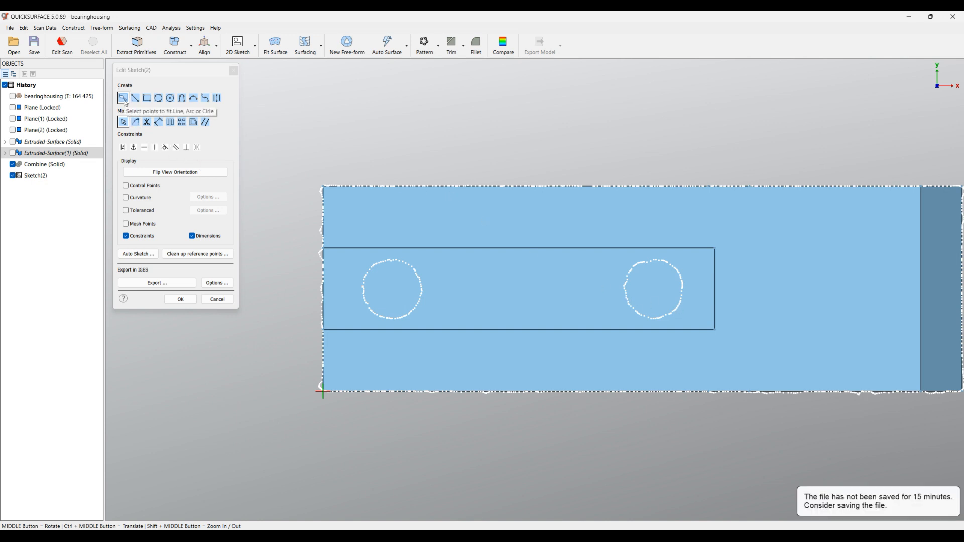
left_click(126, 103)
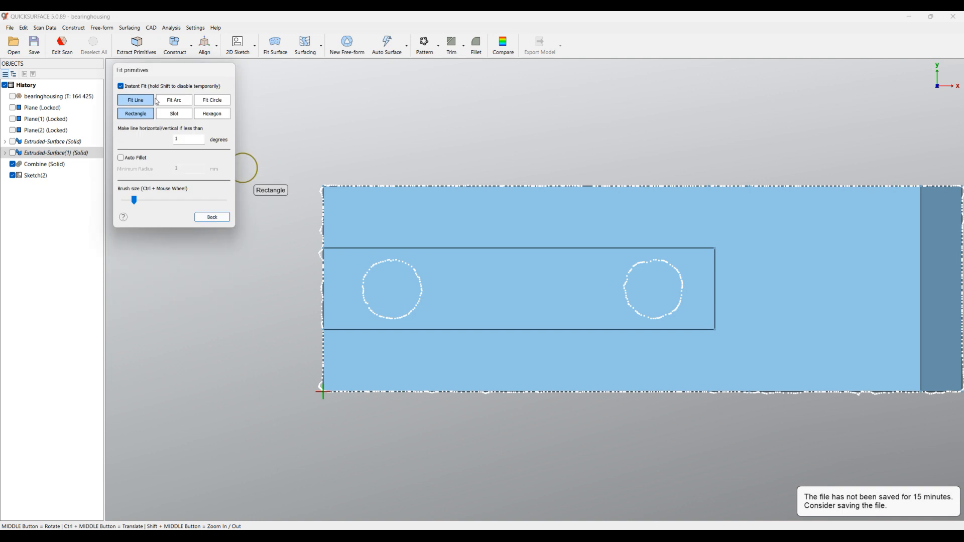
left_click(207, 100)
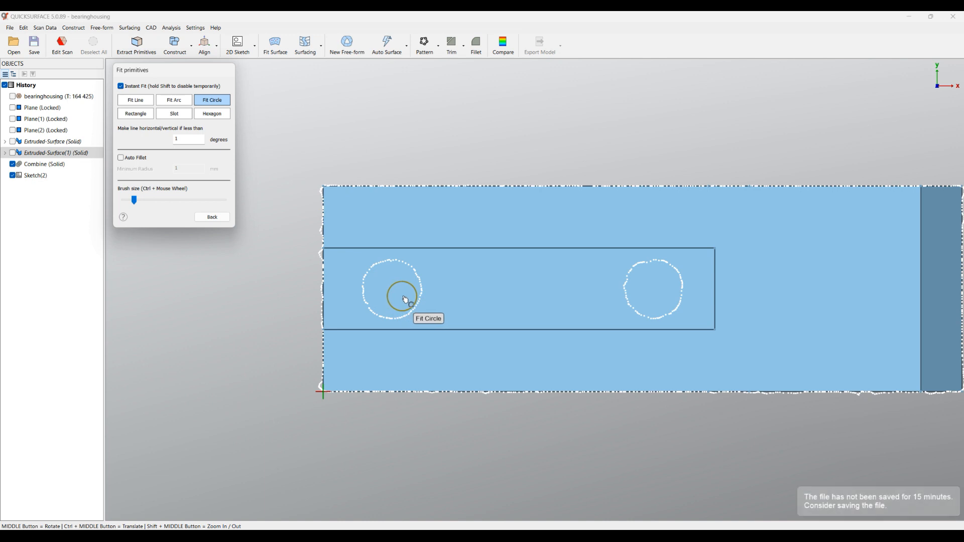
mouse_move(372, 303)
left_mouse_down()
mouse_move(420, 302)
mouse_move(402, 276)
mouse_move(385, 272)
mouse_move(367, 296)
left_mouse_up()
mouse_move(615, 290)
left_mouse_down()
mouse_move(626, 284)
mouse_move(650, 303)
mouse_move(688, 291)
mouse_move(634, 267)
left_mouse_up()
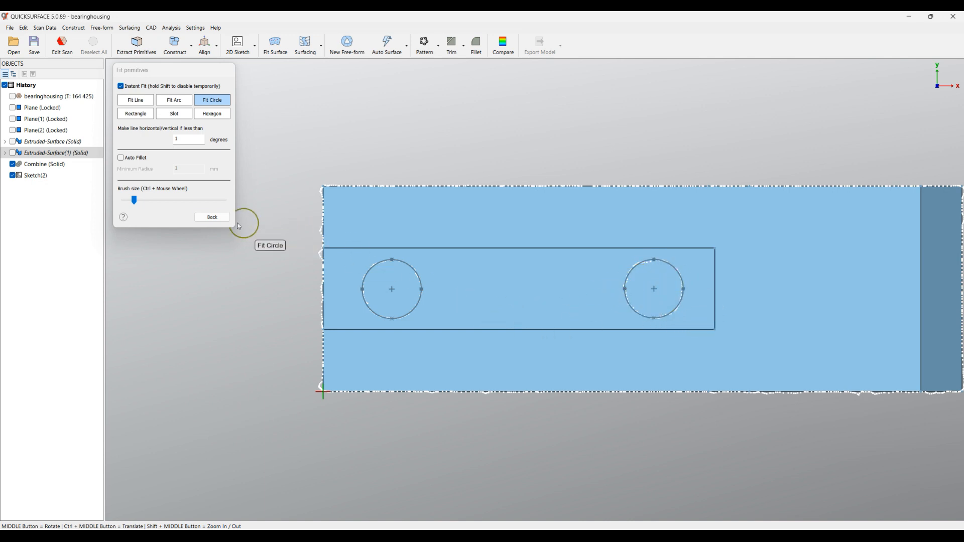
left_click(218, 221)
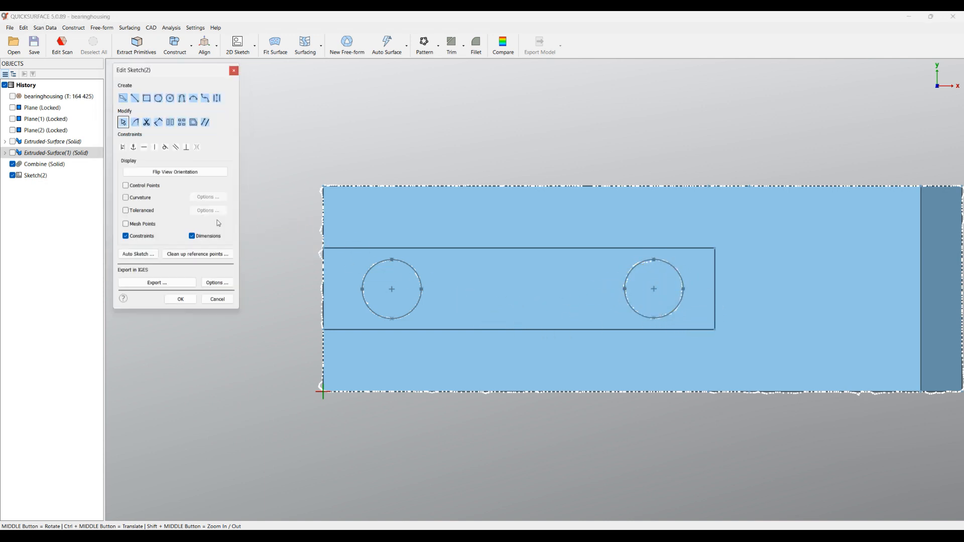
left_click(176, 300)
Step: Extrude the two-circle sketch with snapping off, extending the bottom plane through the main body, Depth 2 about 45.664 mm
middle_click_drag(465, 325, 642, 374)
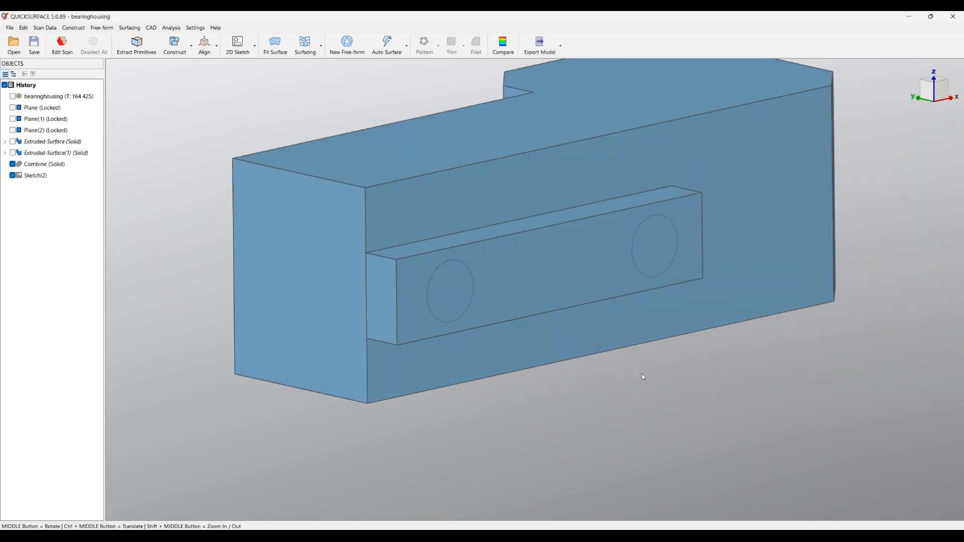
left_click(665, 277)
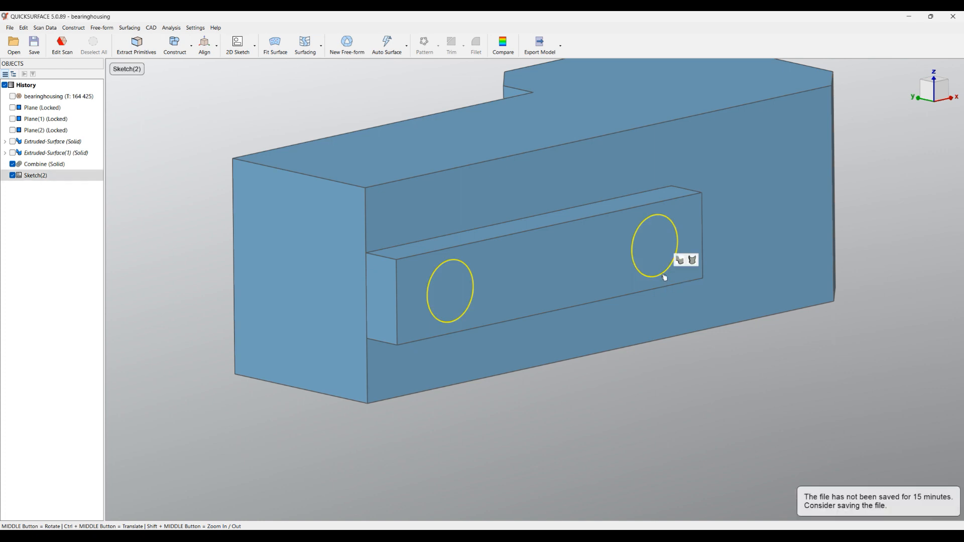
left_click(680, 260)
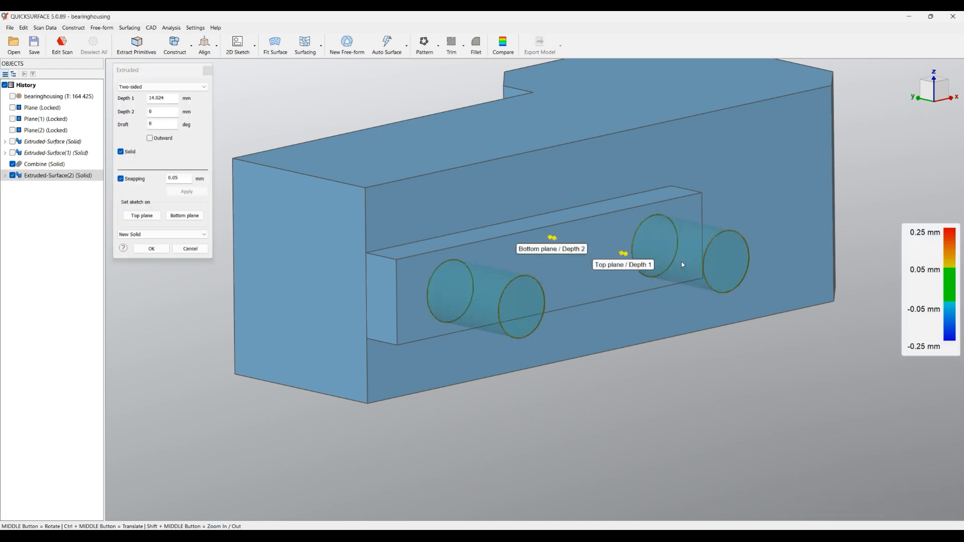
middle_click_drag(612, 361, 702, 385)
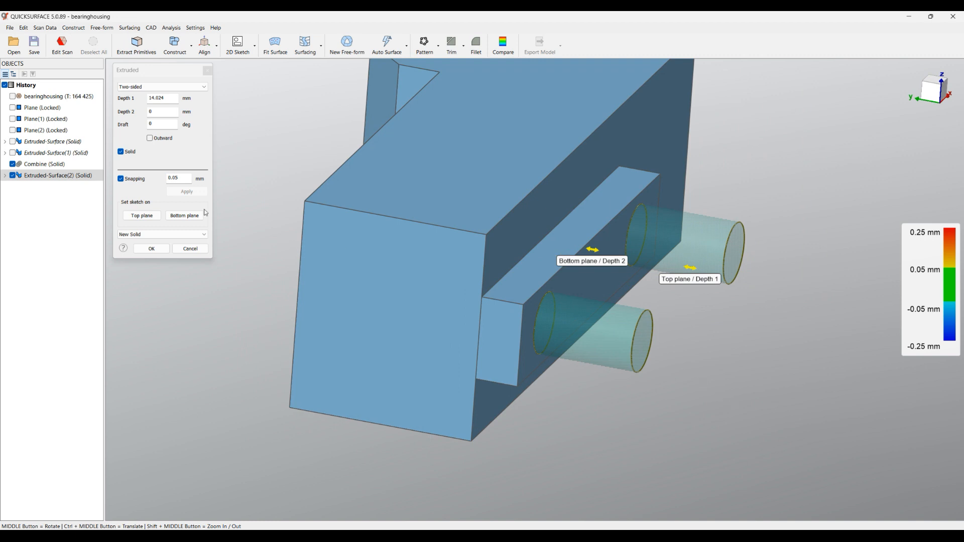
left_click(126, 180)
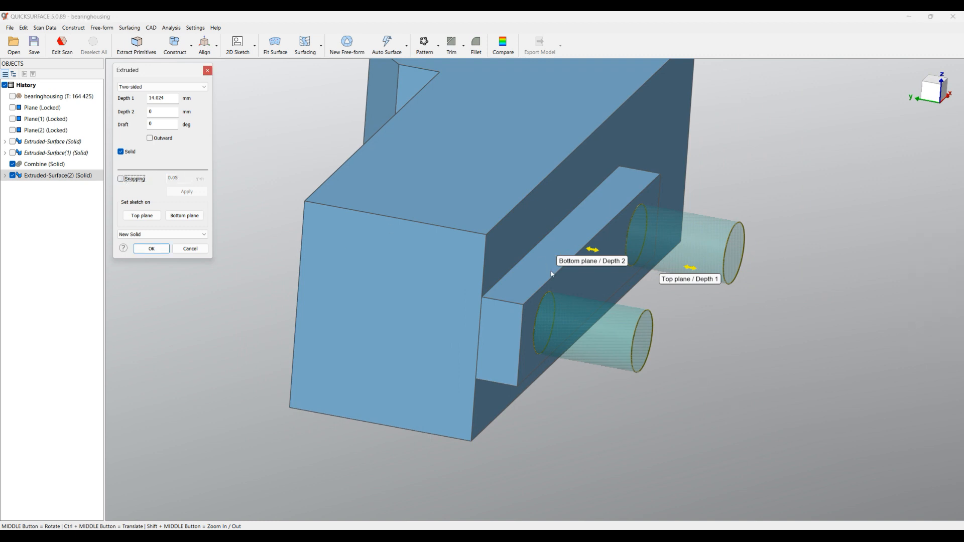
left_click_drag(593, 249, 260, 232)
middle_click_drag(319, 297, 323, 316)
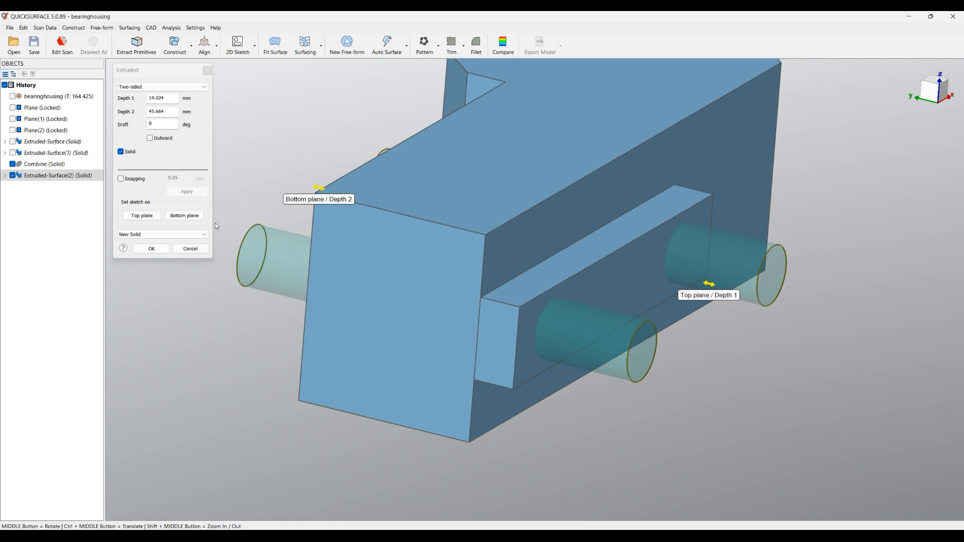
Step: Set the extrusion to Cut and apply it to make both holes through the combined solid
left_click(160, 234)
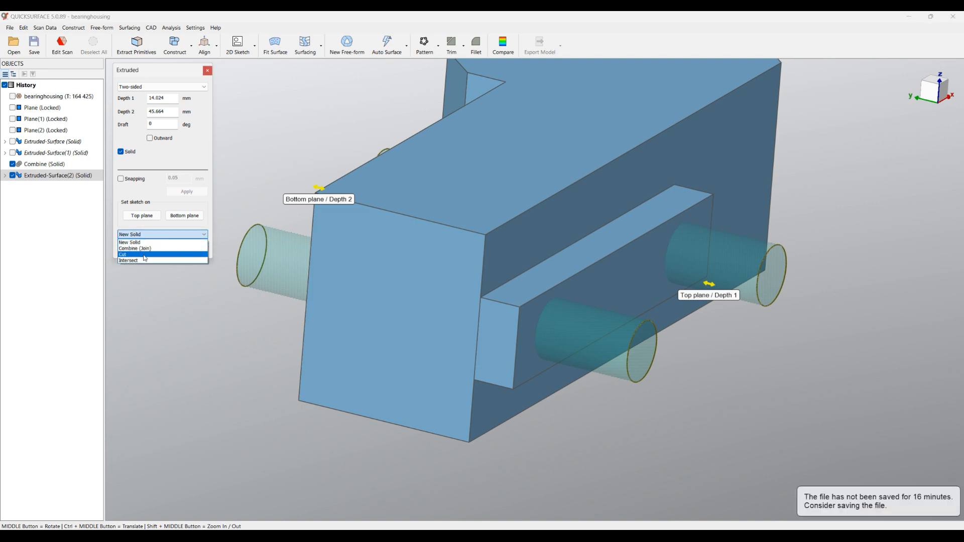
left_click(145, 255)
middle_click_drag(377, 236, 440, 235)
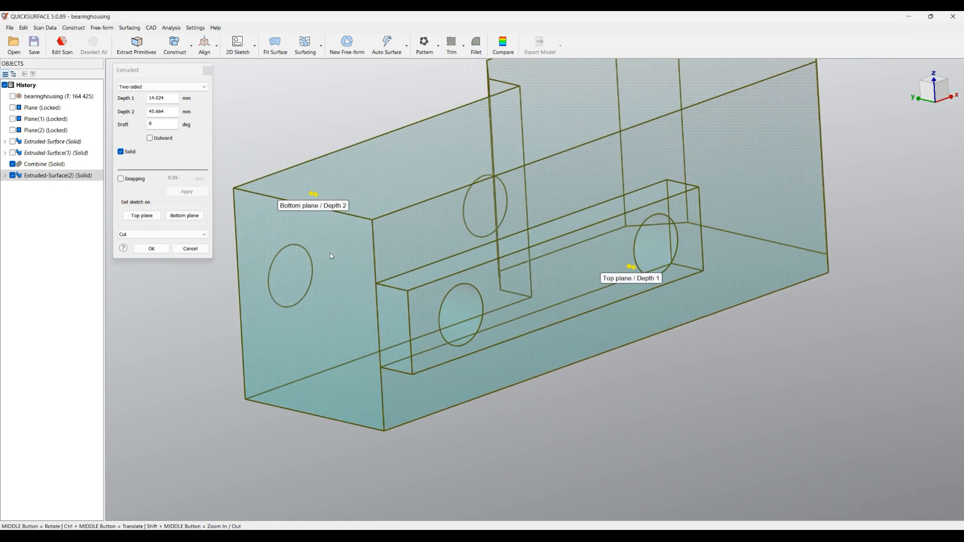
left_click(151, 249)
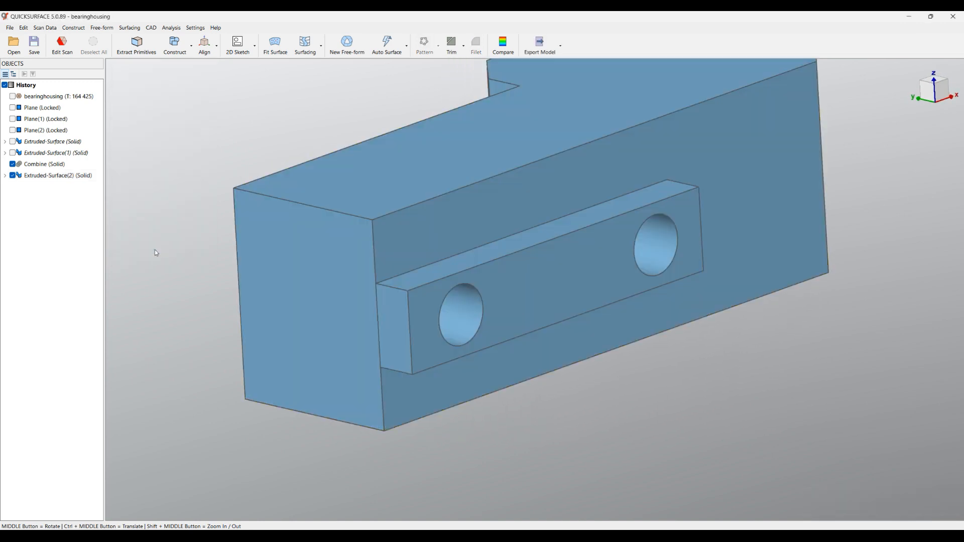
Step: Show the bearinghousing scan, hide the cut solid, and examine the stepped bore in the scan
middle_click_drag(872, 318, 605, 376)
scroll(479, 335, "down", 2)
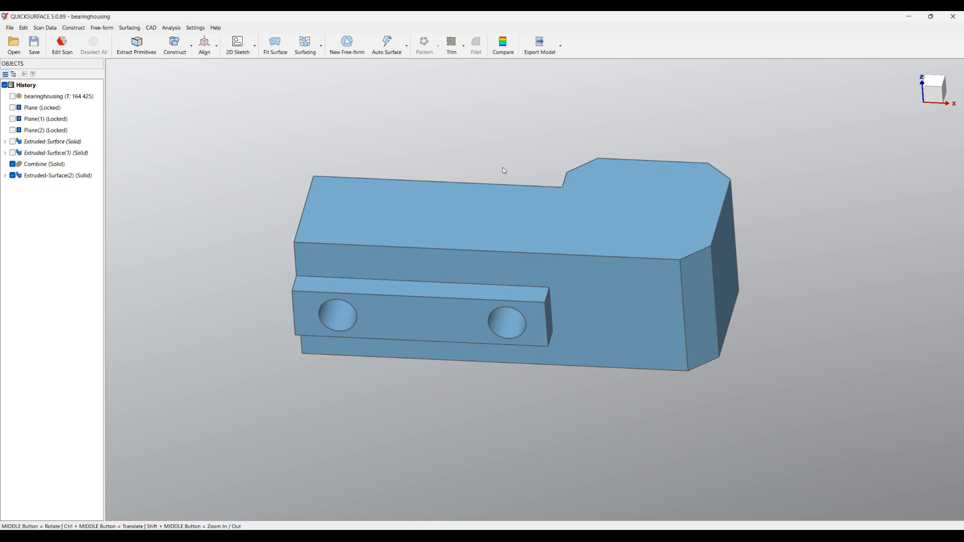
left_click(15, 97)
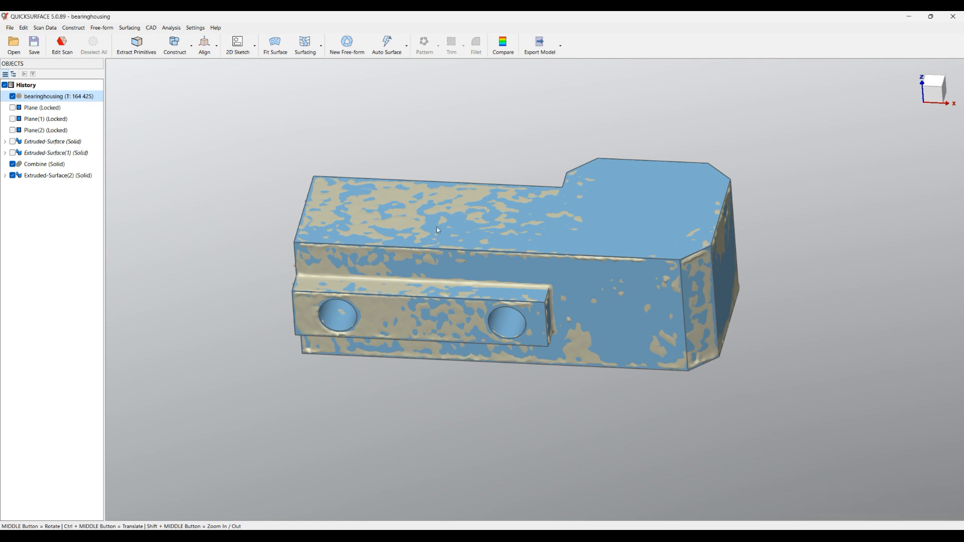
left_click(12, 176)
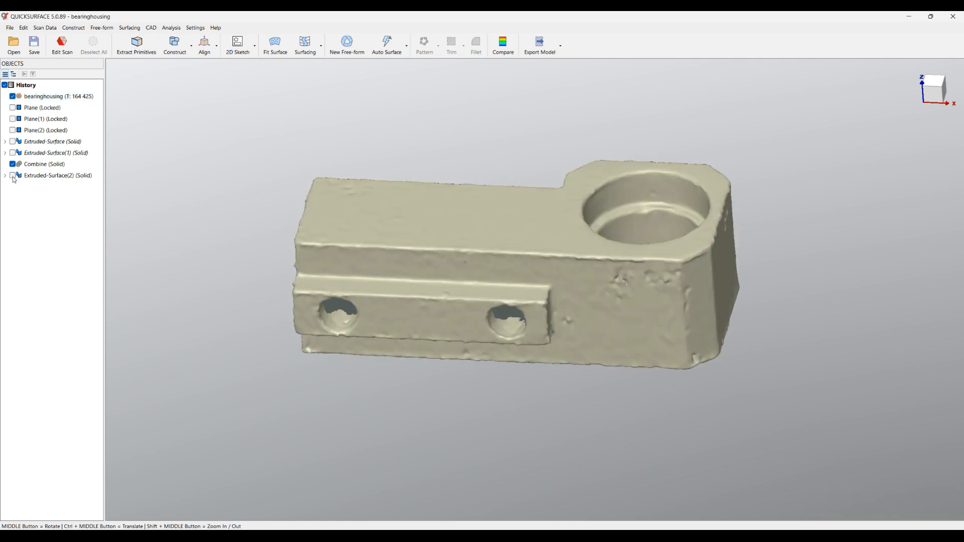
middle_click_drag(336, 152, 345, 277)
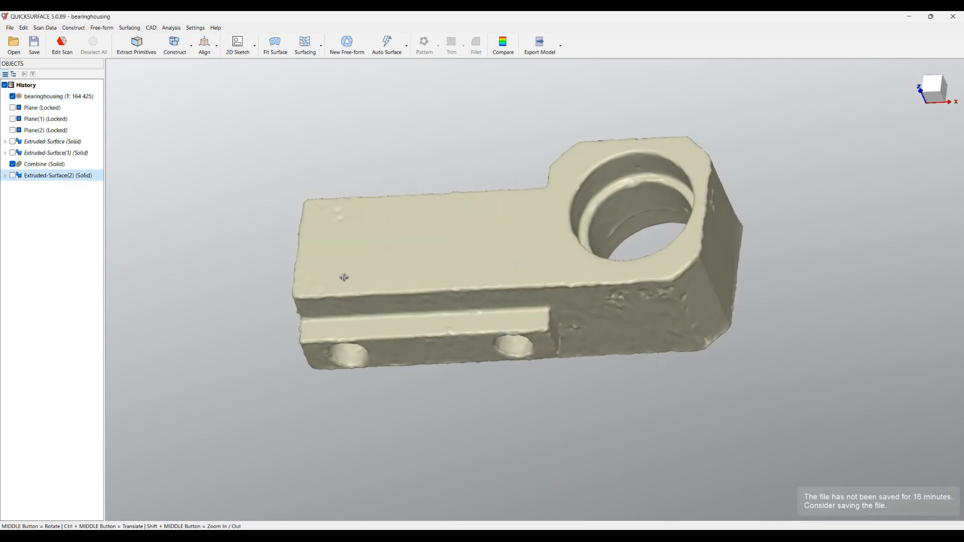
scroll(659, 178, "up", 4)
middle_click_drag(617, 185, 682, 293)
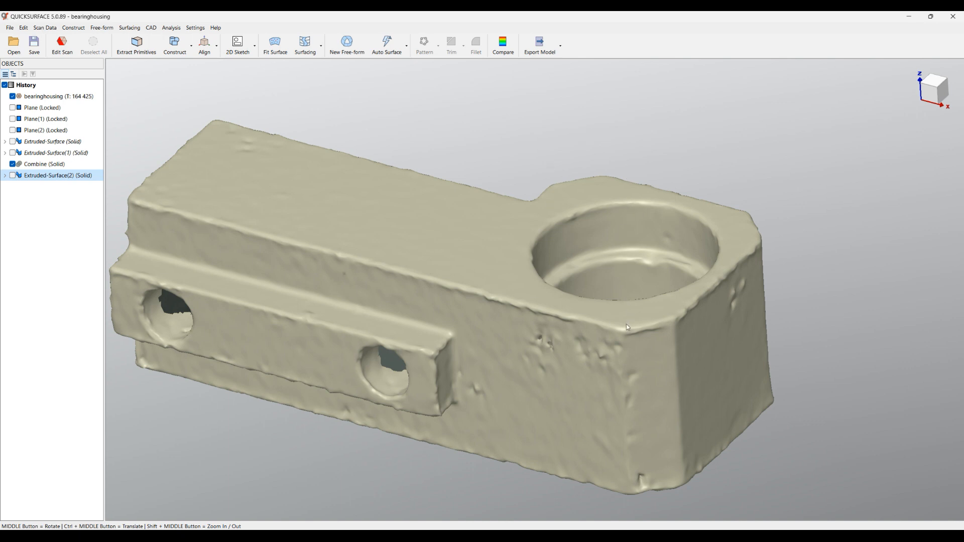
middle_click_drag(481, 220, 725, 290)
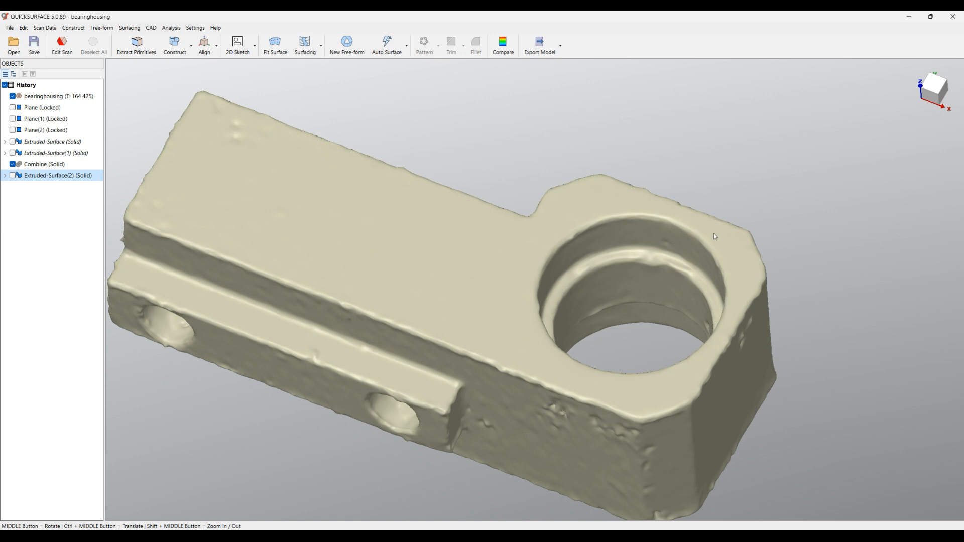
middle_click_drag(402, 321, 458, 276)
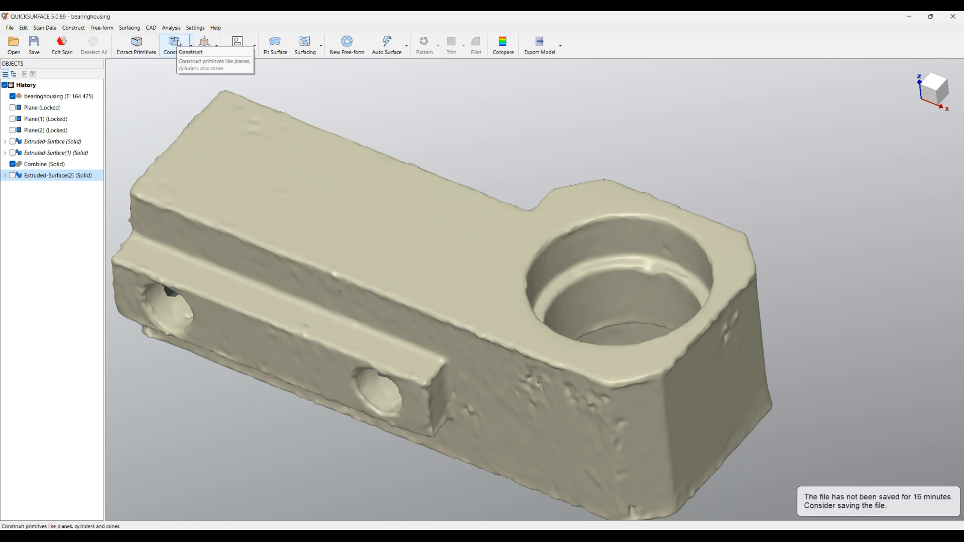
Step: Select the bore's lower inner wall on the scan with Extract Primitives and fit a cylinder through it
left_click(138, 45)
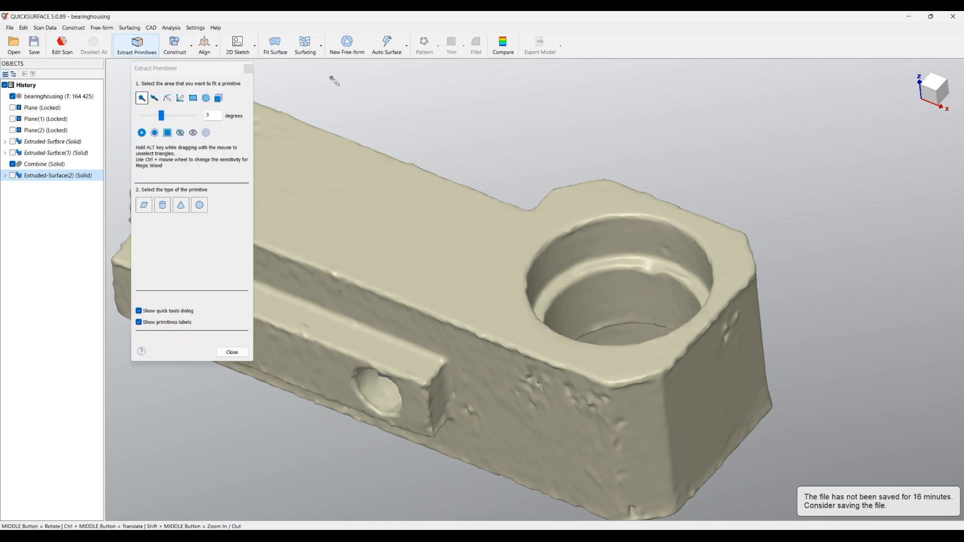
left_click(608, 304)
middle_click_drag(412, 305, 398, 267)
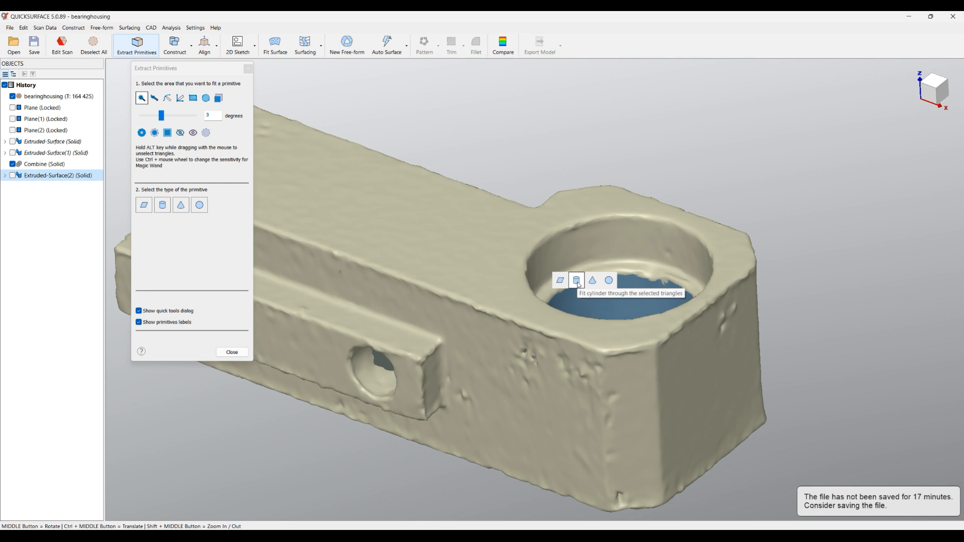
left_click(577, 282)
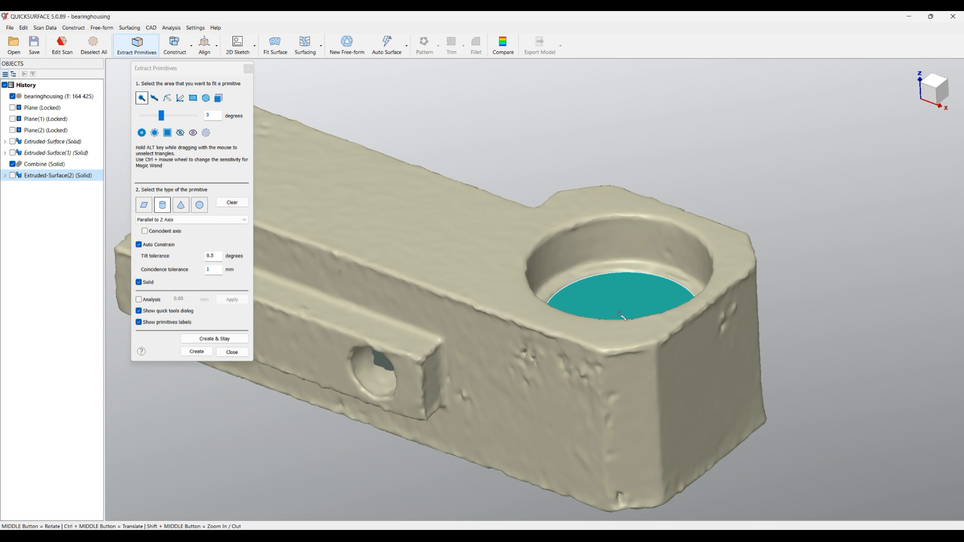
Step: Display the coordinate system and create the fitted cylinder as a solid parallel to the Z axis
scroll(621, 316, "down", 3)
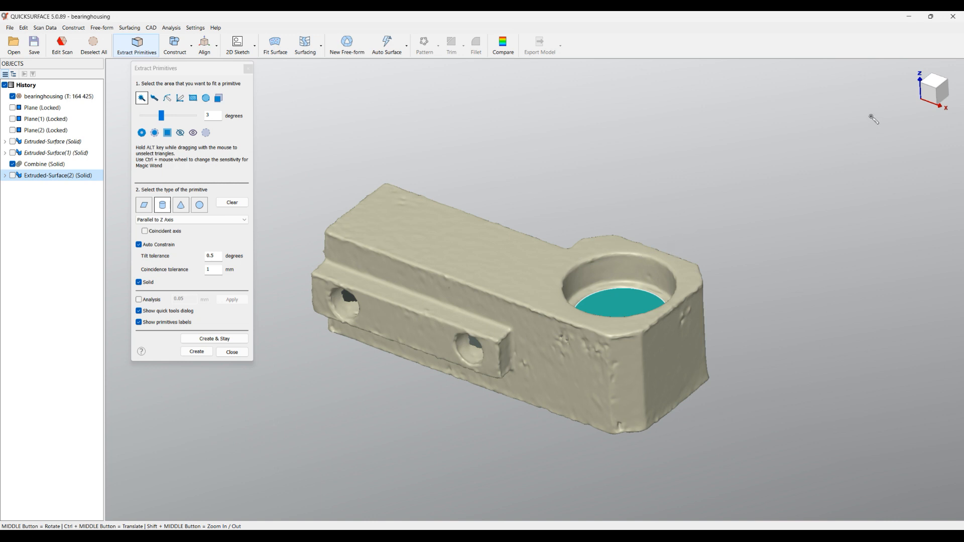
mouse_move(928, 91)
left_click(915, 214)
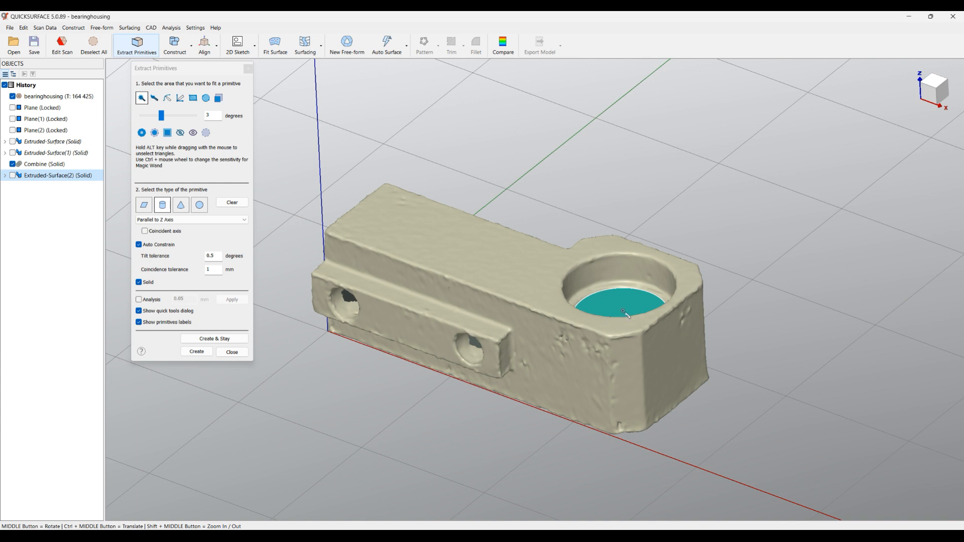
scroll(625, 312, "up", 3)
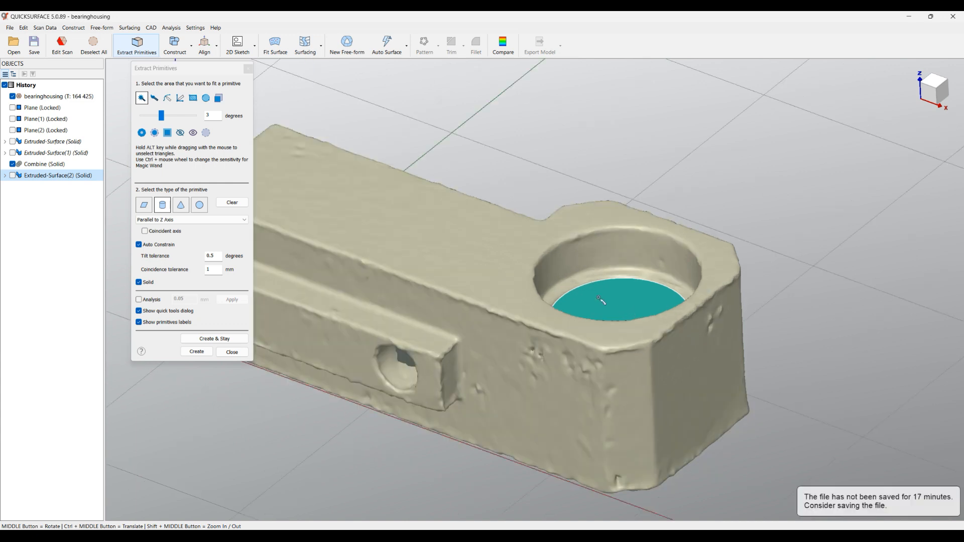
left_click(195, 356)
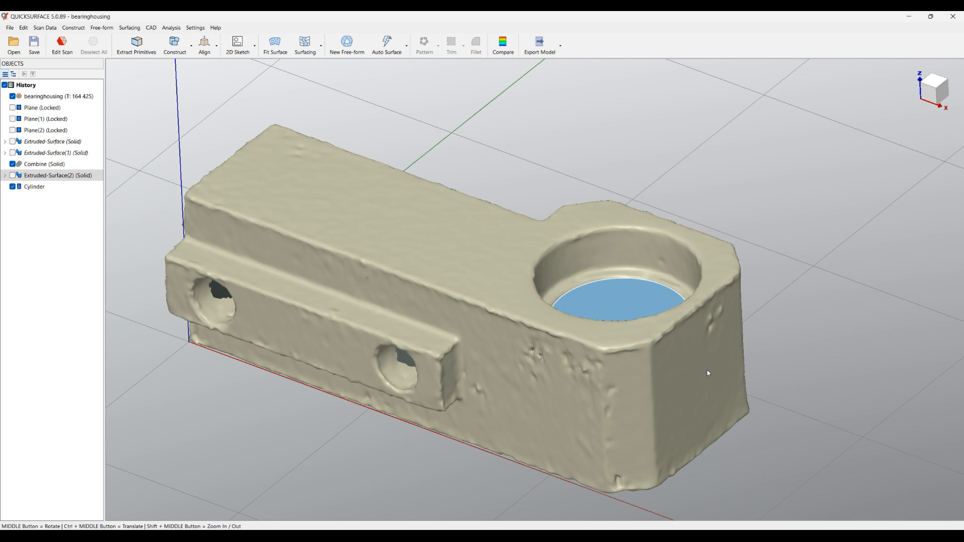
Step: Start a 2D sketch for a revolved surface from the fitted cylinder and rotate its section plane through the bore's outer wall
left_click(628, 306)
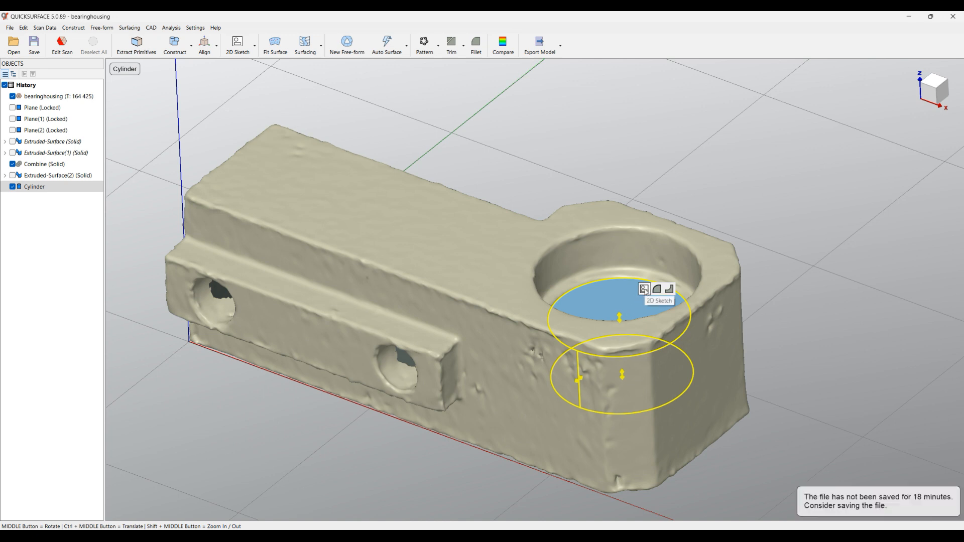
left_click(644, 289)
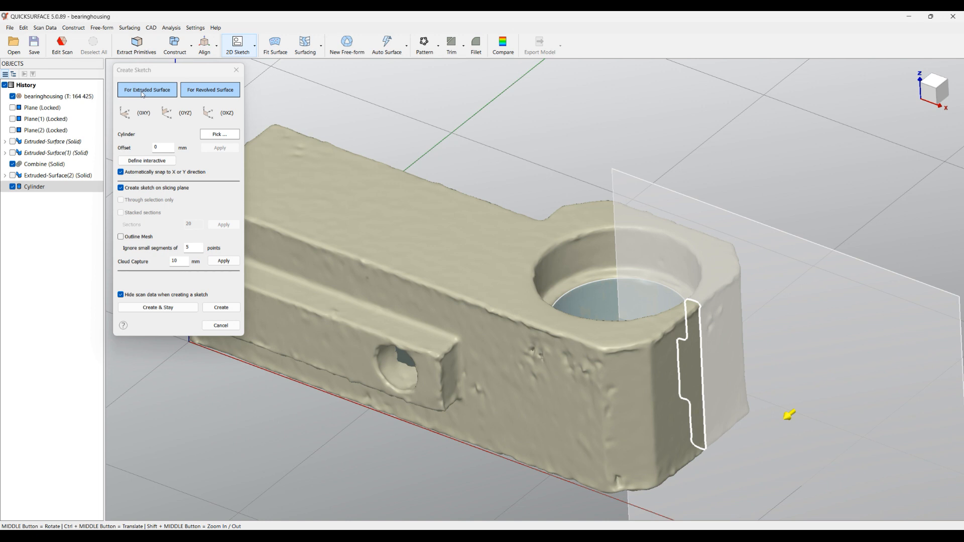
mouse_move(713, 290)
left_mouse_down()
mouse_move(720, 271)
mouse_move(703, 251)
mouse_move(727, 240)
mouse_move(680, 201)
mouse_move(642, 221)
mouse_move(693, 211)
mouse_move(700, 300)
left_mouse_up()
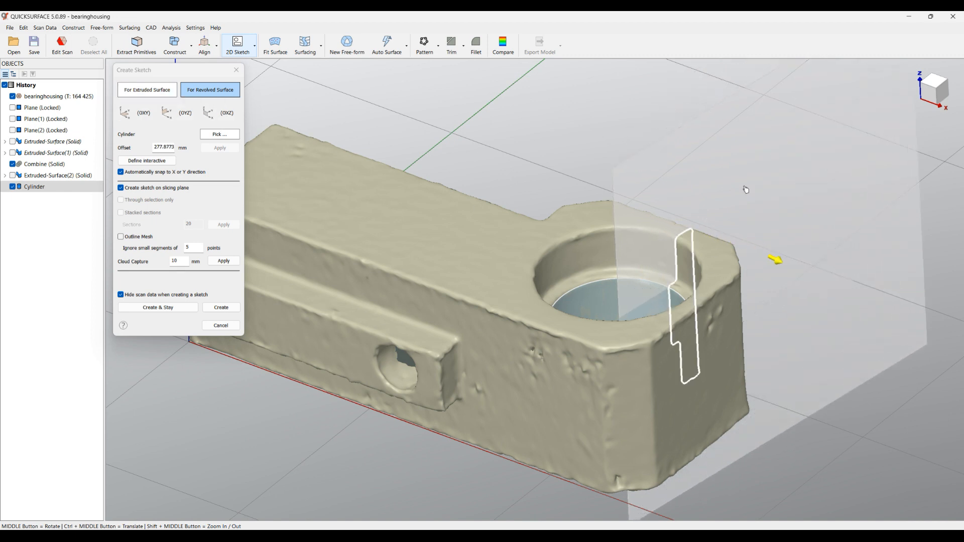
left_click_drag(699, 190, 715, 198)
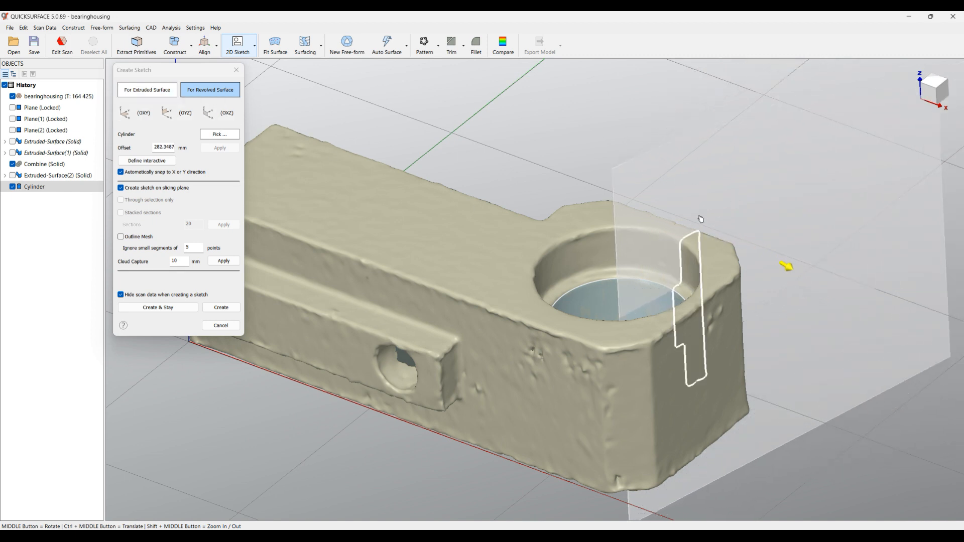
left_click_drag(629, 239, 662, 269)
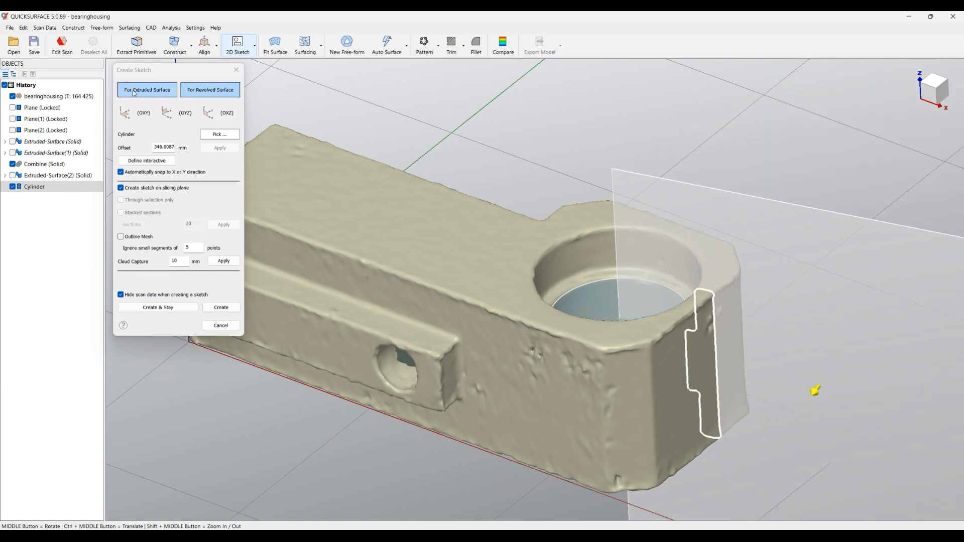
left_click_drag(687, 266, 754, 250)
left_click_drag(712, 309, 773, 225)
left_click_drag(747, 265, 737, 237)
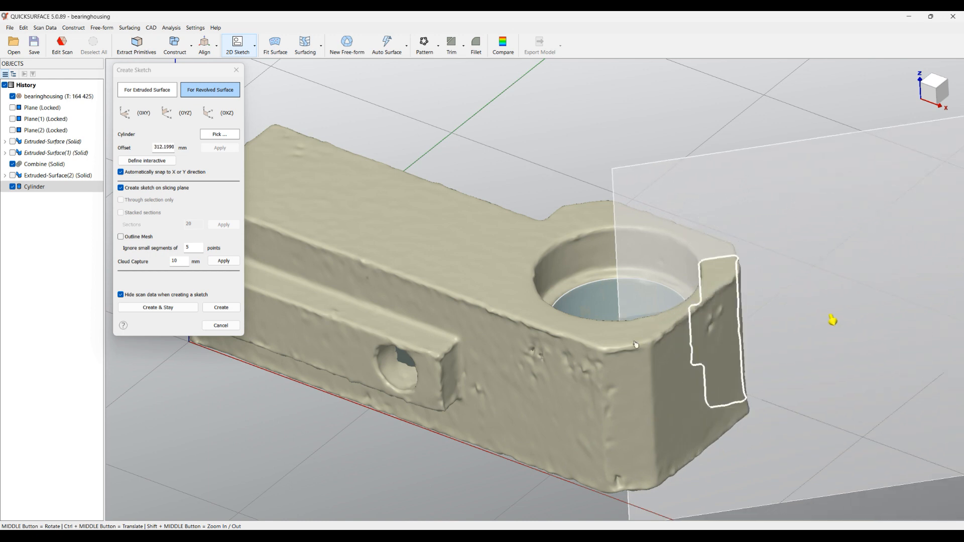
middle_click_drag(613, 227, 594, 362)
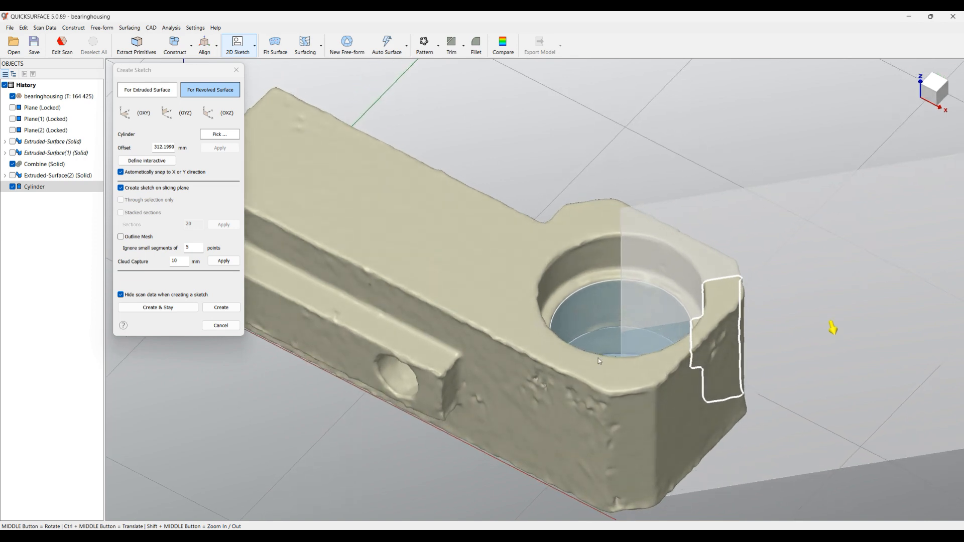
left_click_drag(787, 271, 762, 246)
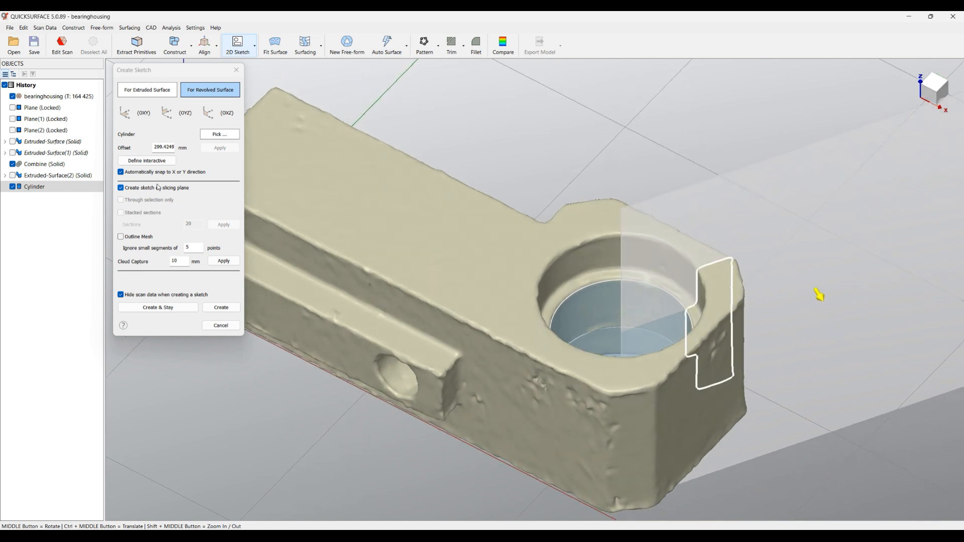
Step: Set the section plane's offset to 300 and create the sketch on that slice
left_click_drag(155, 148, 254, 156)
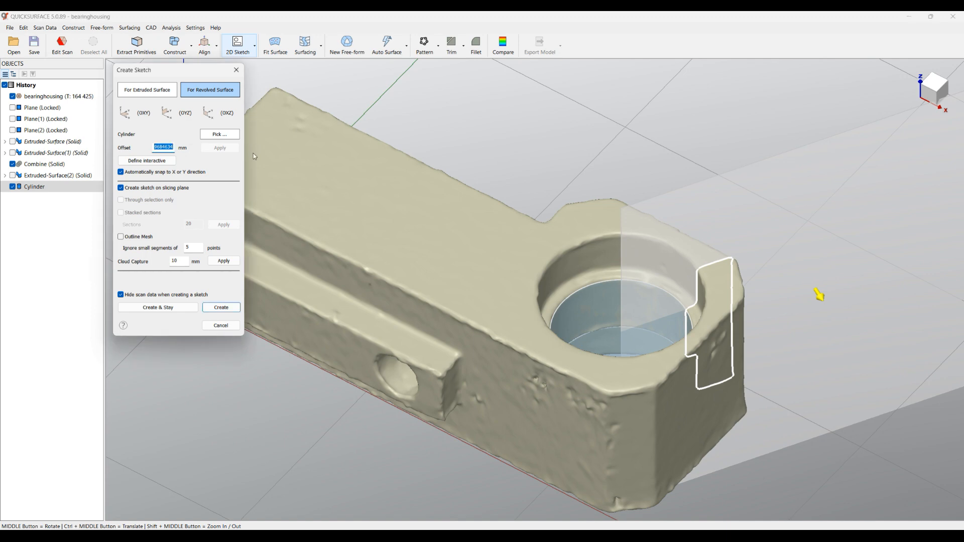
type("300")
left_click(208, 149)
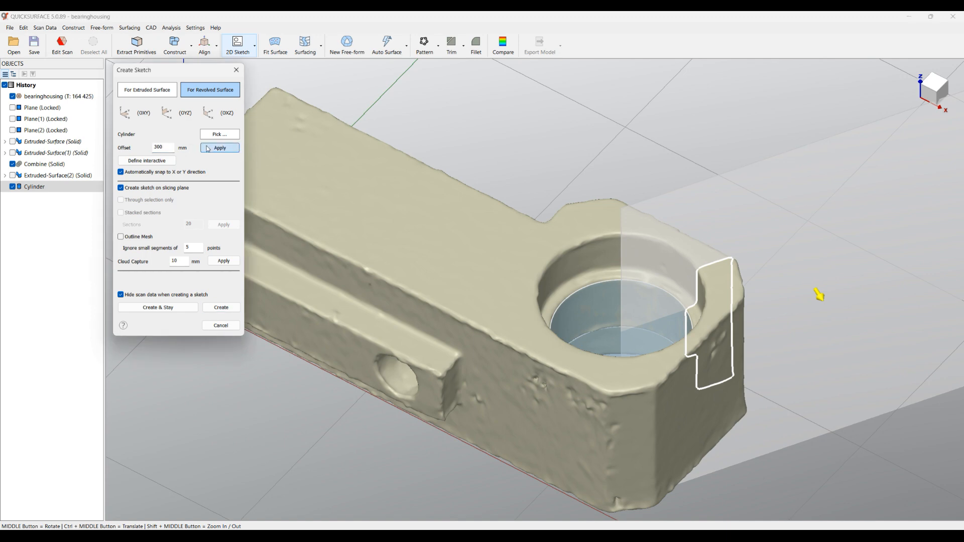
middle_click_drag(463, 249, 481, 382)
scroll(710, 327, "up", 3)
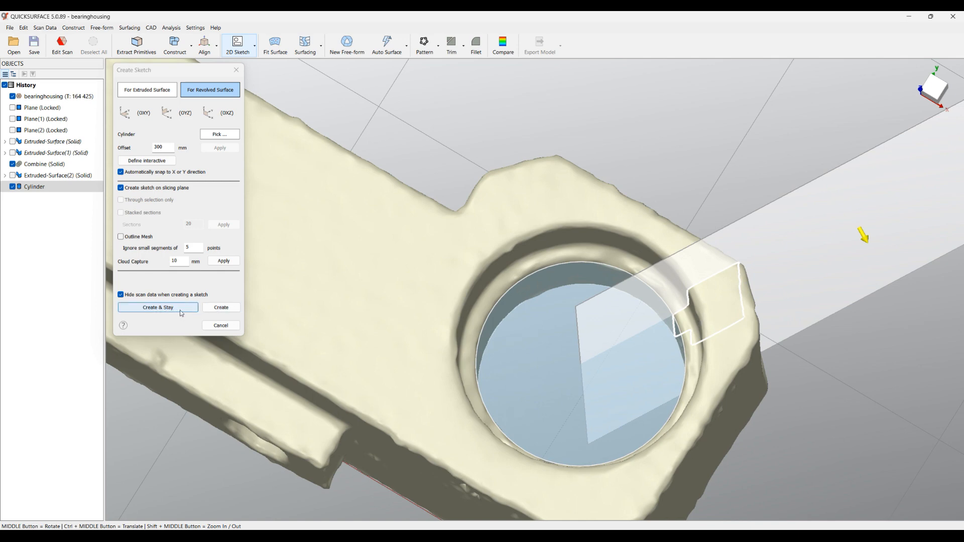
left_click(220, 309)
middle_click_drag(645, 301, 557, 316, "ctrl")
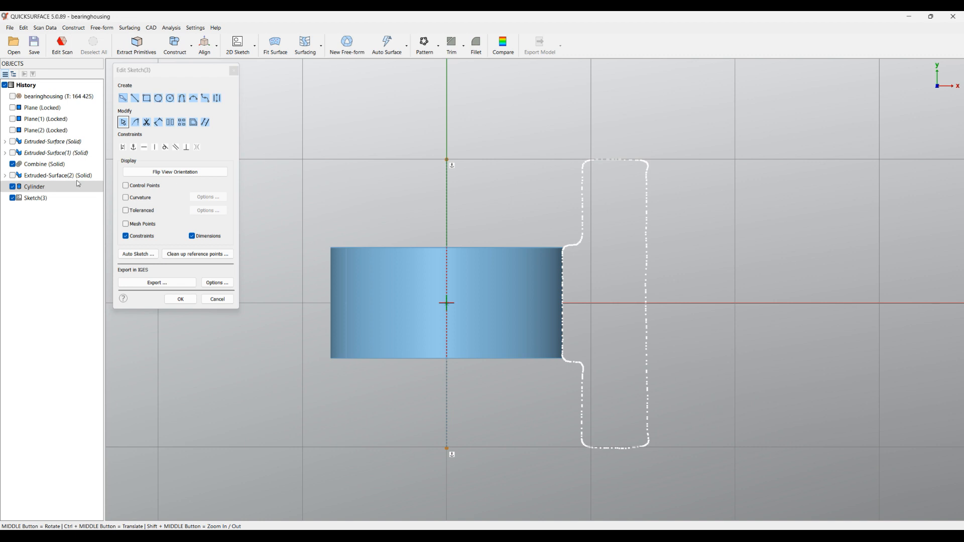
Step: Hide the cylinder and fit lines to the upper wall, upper step and middle wall of the bore's section points
left_click(13, 188)
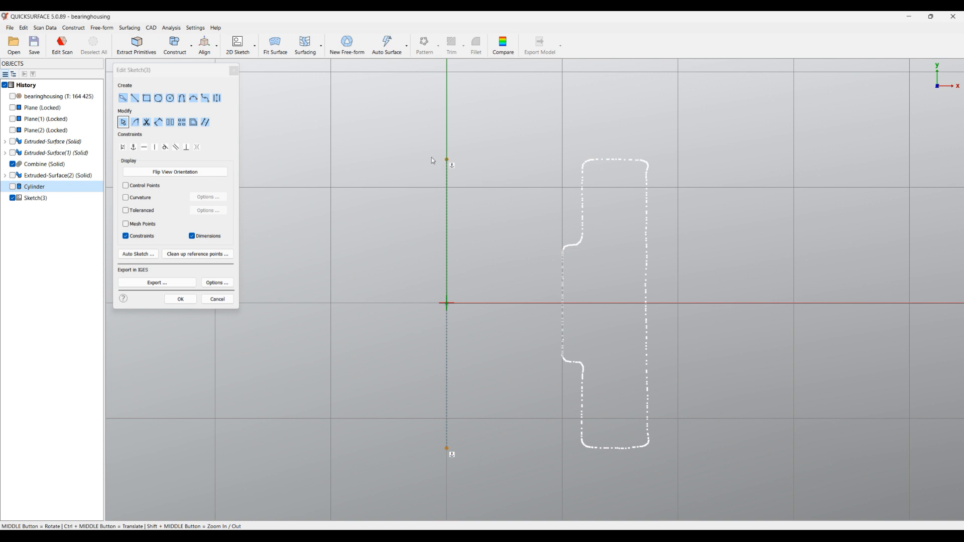
left_click(123, 98)
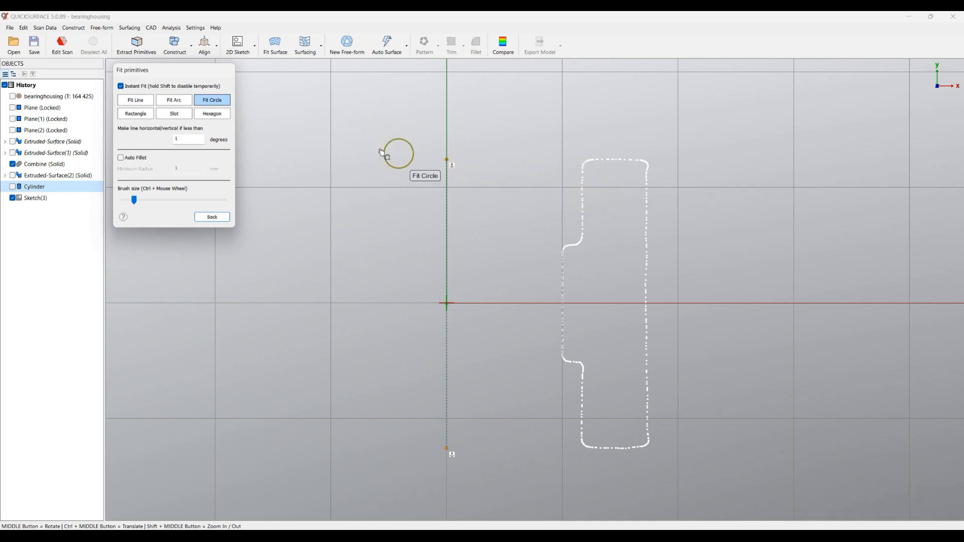
left_click(144, 104)
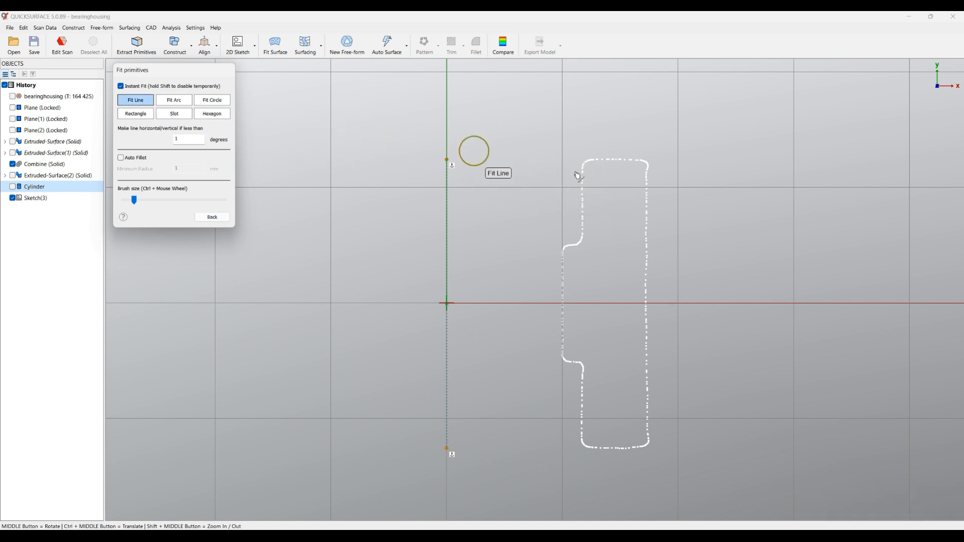
left_click_drag(582, 221, 588, 189)
scroll(578, 243, "up", 5)
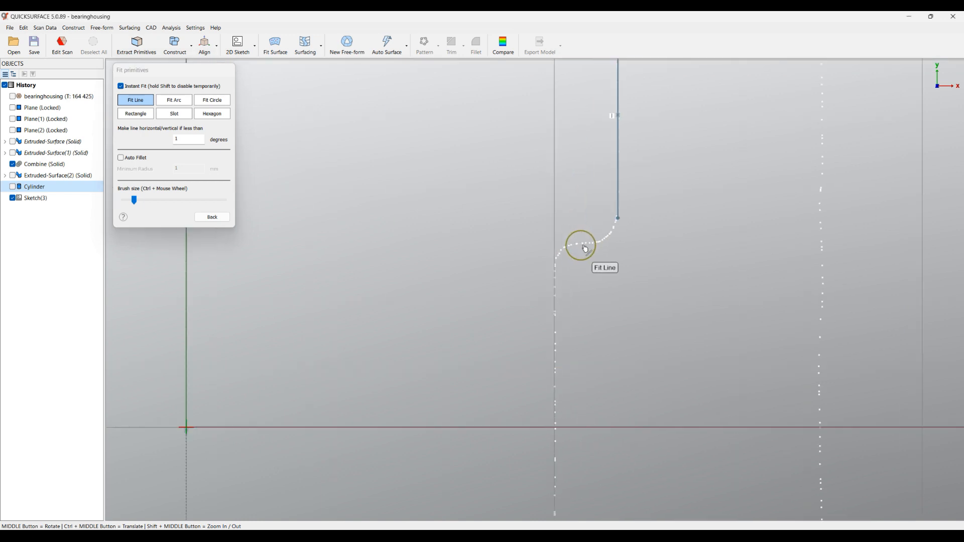
left_click_drag(606, 244, 571, 243)
scroll(449, 221, "down", 5)
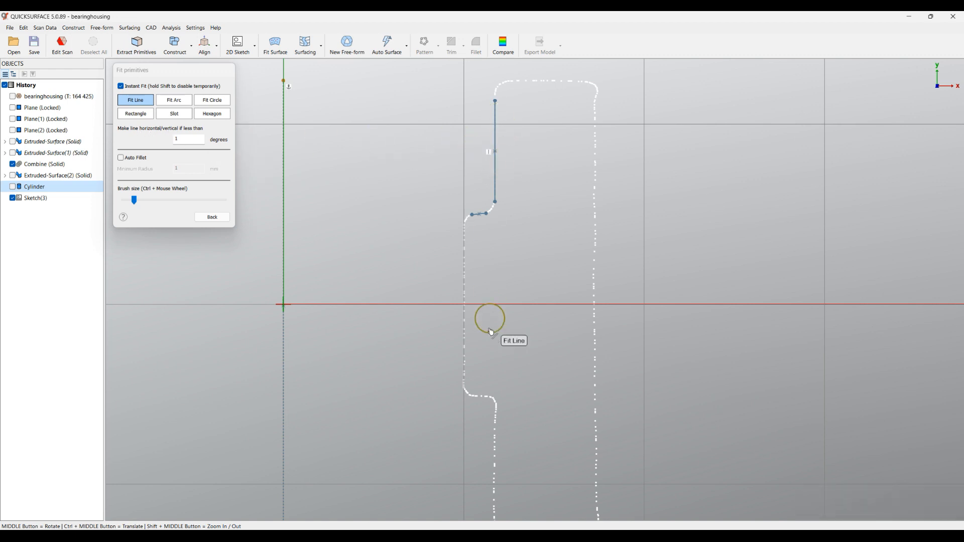
left_click_drag(462, 239, 467, 363)
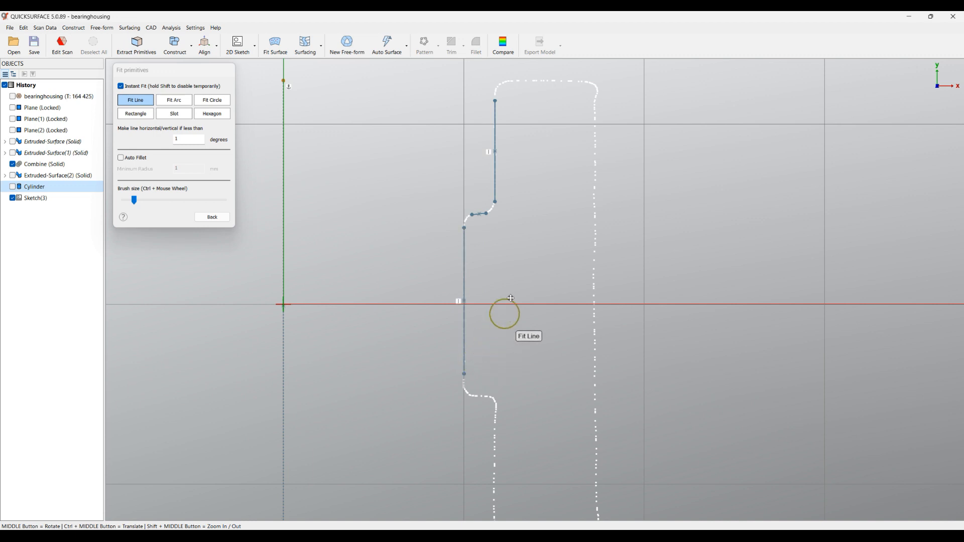
Step: Fit lines to the lower wall and lower step of the bore section, and finish fitting primitives
middle_click_drag(508, 318, 532, 209, "ctrl")
left_click_drag(516, 299, 518, 389)
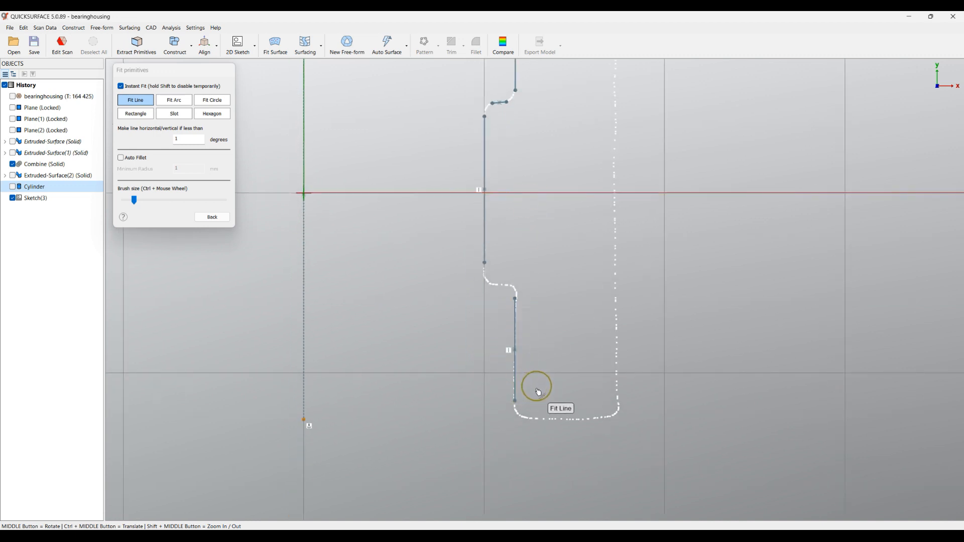
scroll(498, 305, "up", 6)
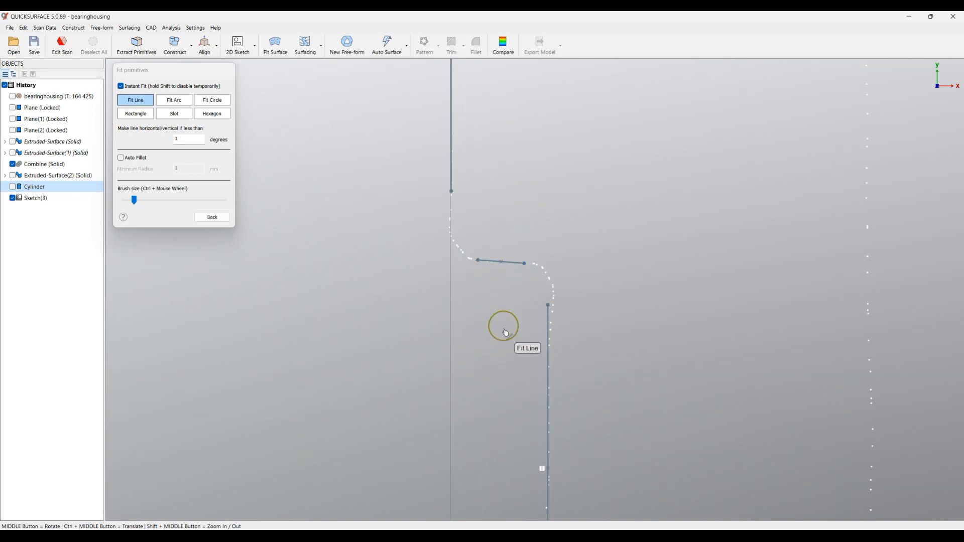
scroll(503, 298, "down", 5)
middle_click_drag(558, 195, 537, 350, "ctrl")
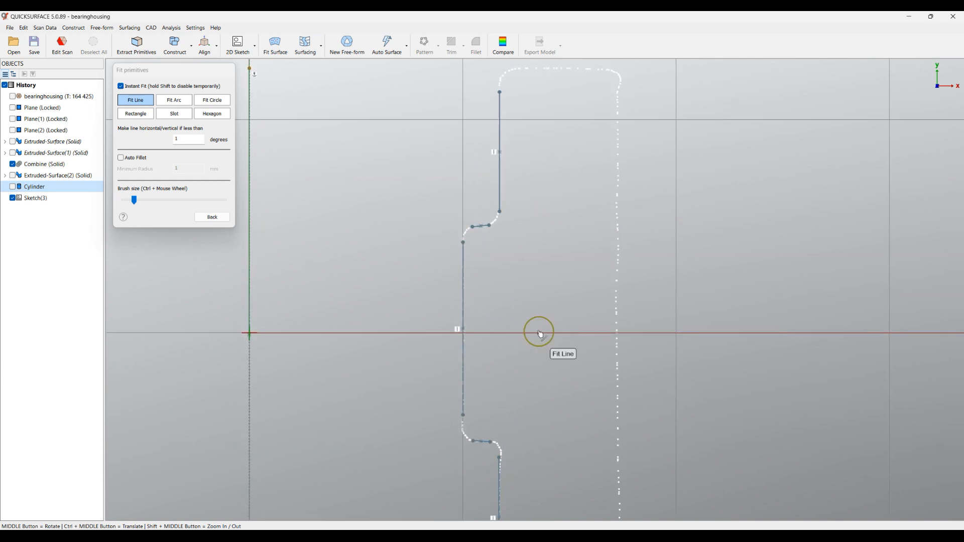
left_click(211, 217)
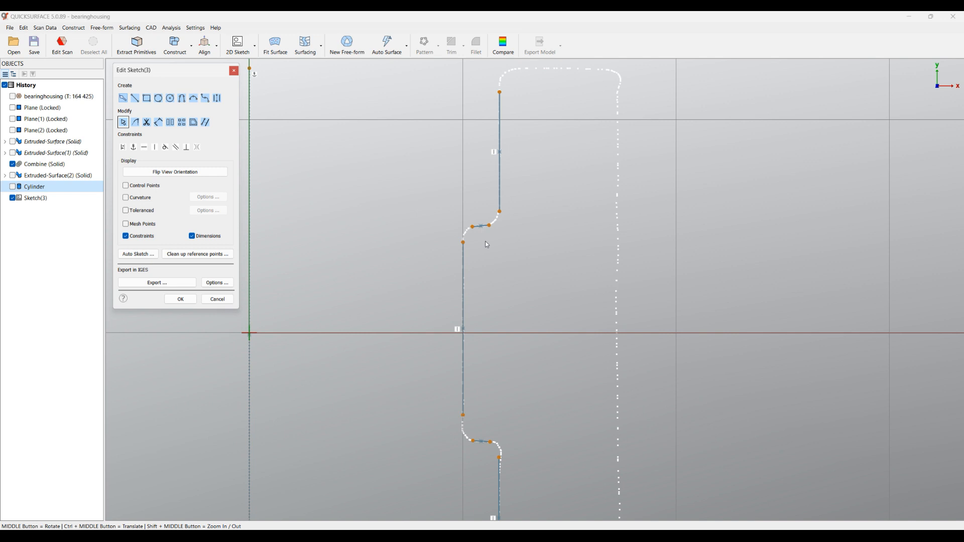
Step: Constrain the slightly tilted upper step line of the bore profile to horizontal
scroll(485, 235, "up", 3)
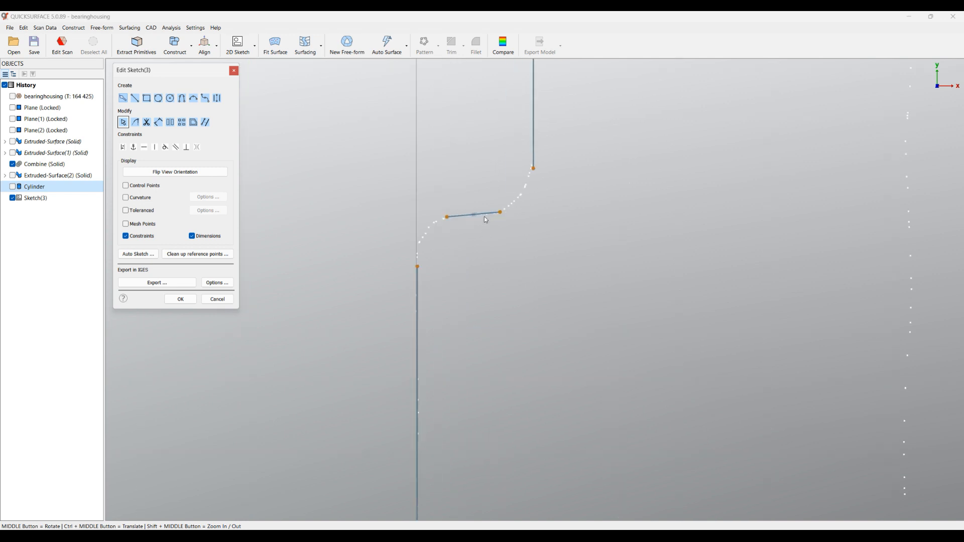
left_click(490, 217)
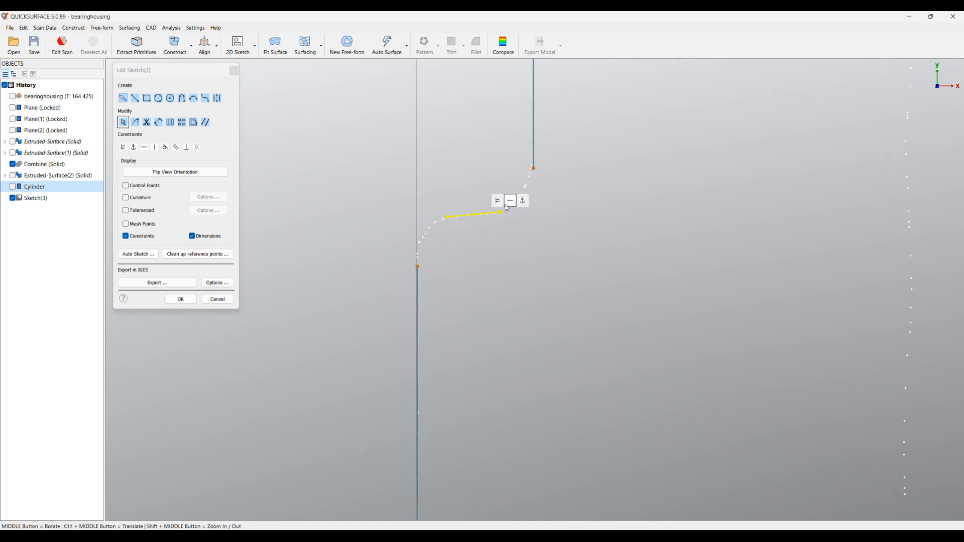
left_click(510, 202)
left_click(496, 216)
left_click(495, 217)
scroll(424, 247, "down", 6)
Step: Apply a horizontal constraint to the lower step line of the bore profile
middle_click_drag(448, 336, 536, 214, "ctrl")
scroll(522, 261, "up", 5)
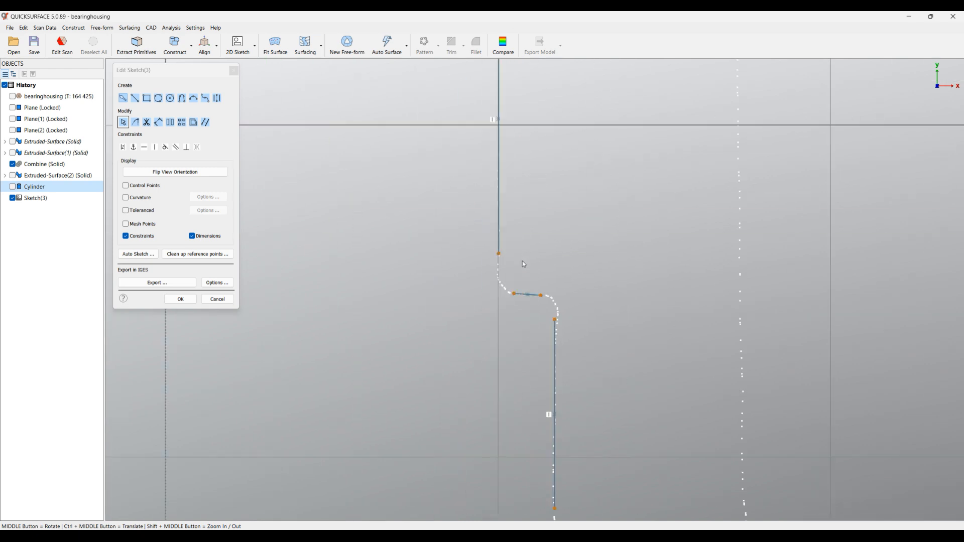
left_click(536, 322)
left_click(559, 302)
left_click(544, 317)
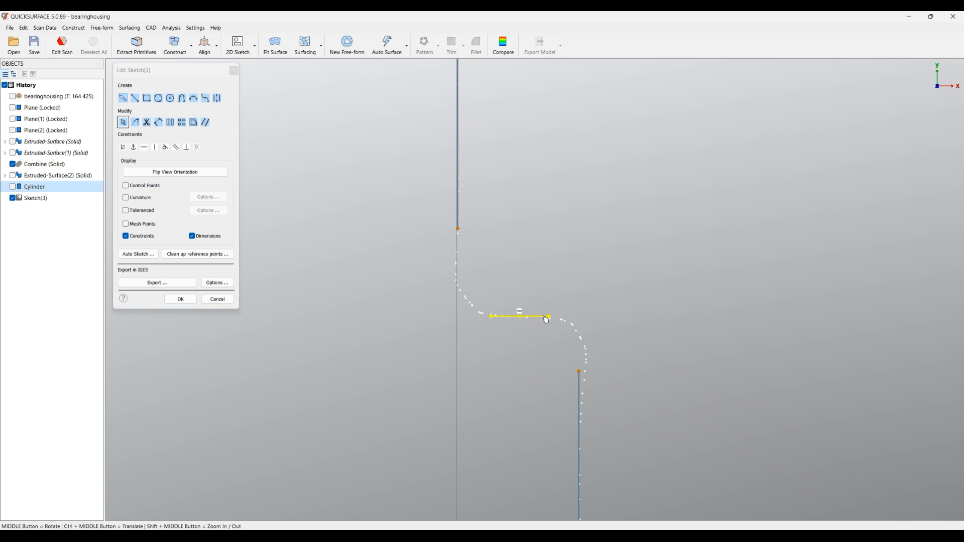
scroll(552, 268, "down", 5)
middle_click_drag(601, 178, 541, 309, "ctrl")
left_click(531, 287)
scroll(526, 238, "down", 4)
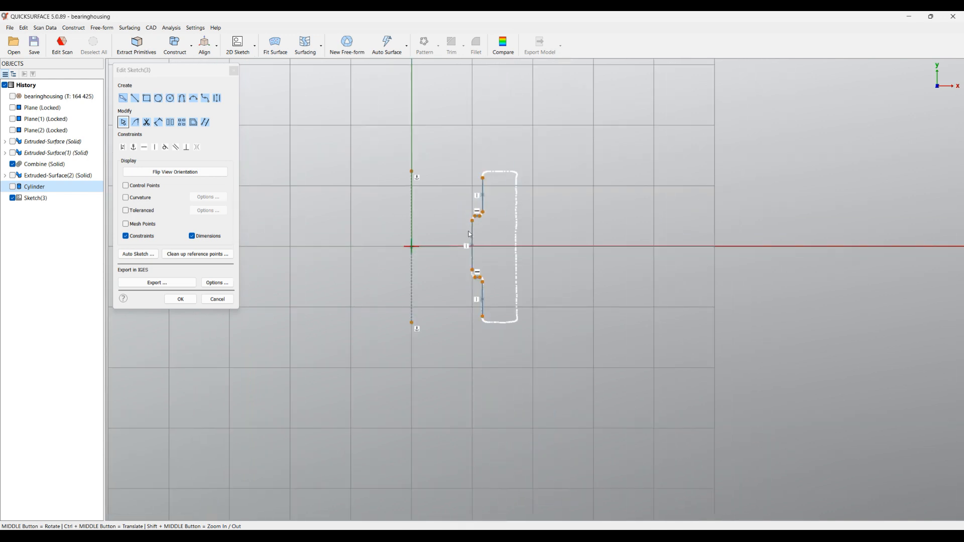
Step: Use Corner Trim to join the upper step line with the middle and upper wall lines in sharp corners
left_click(140, 125)
scroll(528, 240, "up", 5)
scroll(400, 202, "up", 2)
left_click_drag(417, 144, 380, 205)
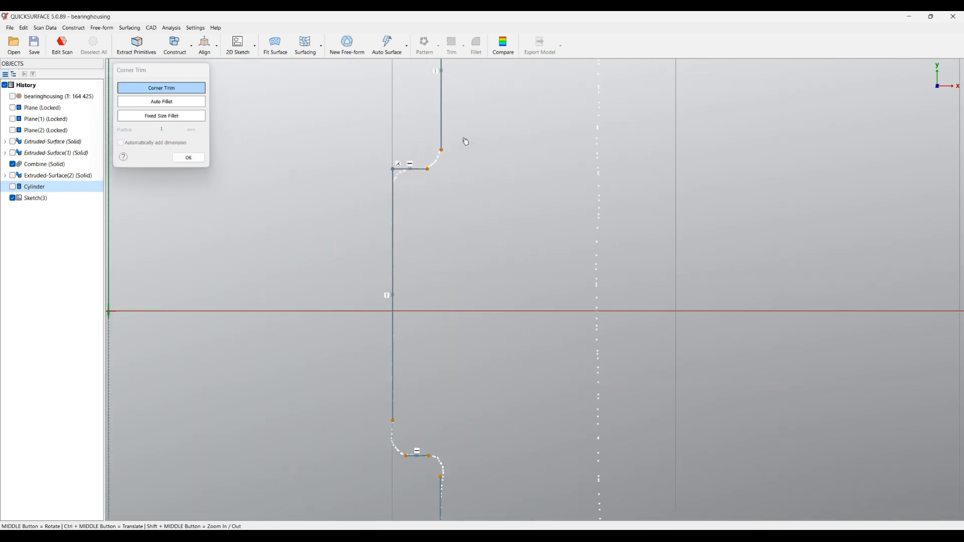
left_click_drag(465, 140, 429, 195)
scroll(456, 332, "down", 3)
Step: Corner-trim the lower step line with the middle and lower wall lines of the bore profile
middle_click_drag(456, 335, 455, 275, "ctrl")
mouse_move(456, 276)
left_mouse_down()
mouse_move(434, 294)
mouse_move(442, 321)
mouse_move(452, 323)
left_mouse_up()
scroll(498, 330, "up", 3)
left_click_drag(484, 282, 491, 367)
scroll(481, 218, "down", 4)
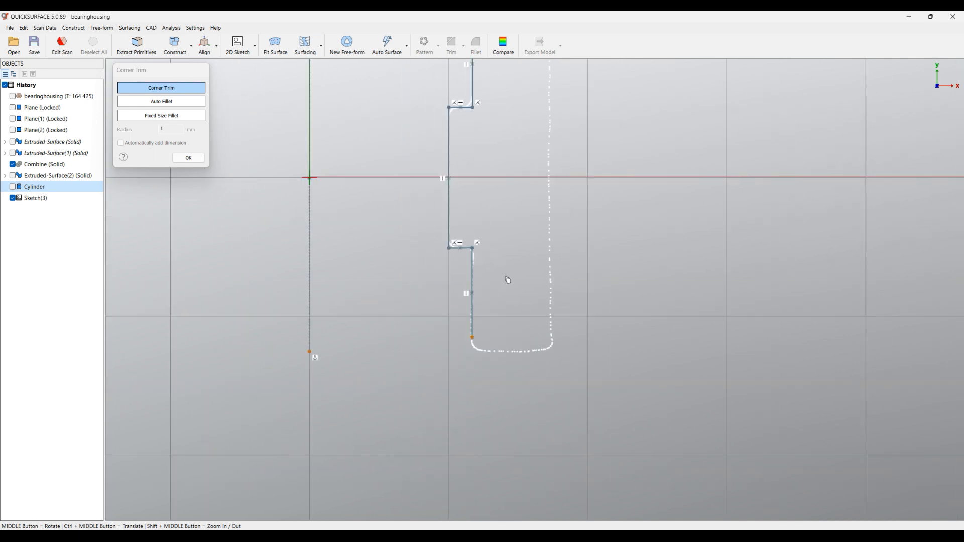
Step: Switch to Auto Fillet and round both corners of the upper step to match the section points
middle_click_drag(497, 192, 492, 345, "ctrl")
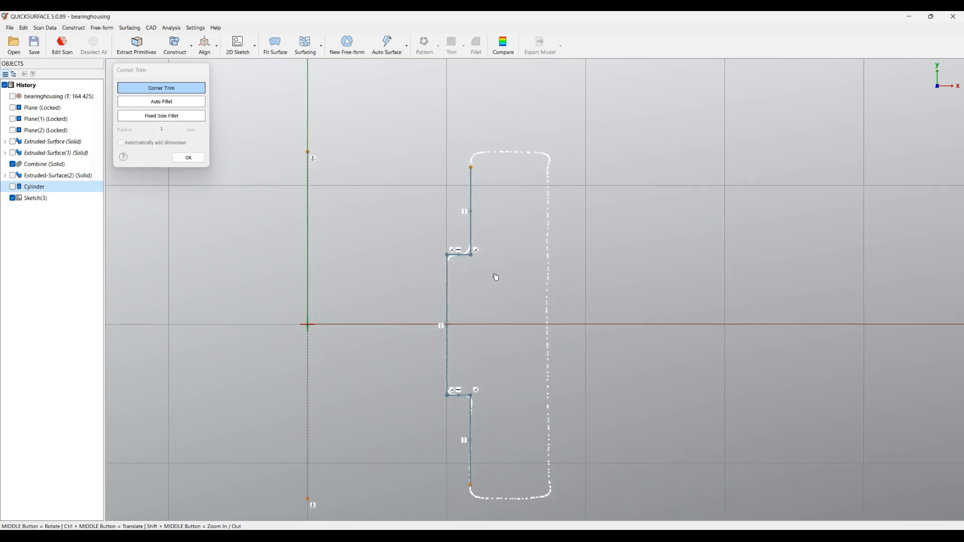
mouse_move(488, 268)
left_mouse_down()
mouse_move(466, 239)
mouse_move(476, 242)
left_mouse_up()
left_click(176, 103)
mouse_move(473, 275)
left_mouse_down()
mouse_move(463, 243)
mouse_move(476, 240)
left_mouse_up()
scroll(446, 257, "up", 3)
scroll(448, 260, "up", 3)
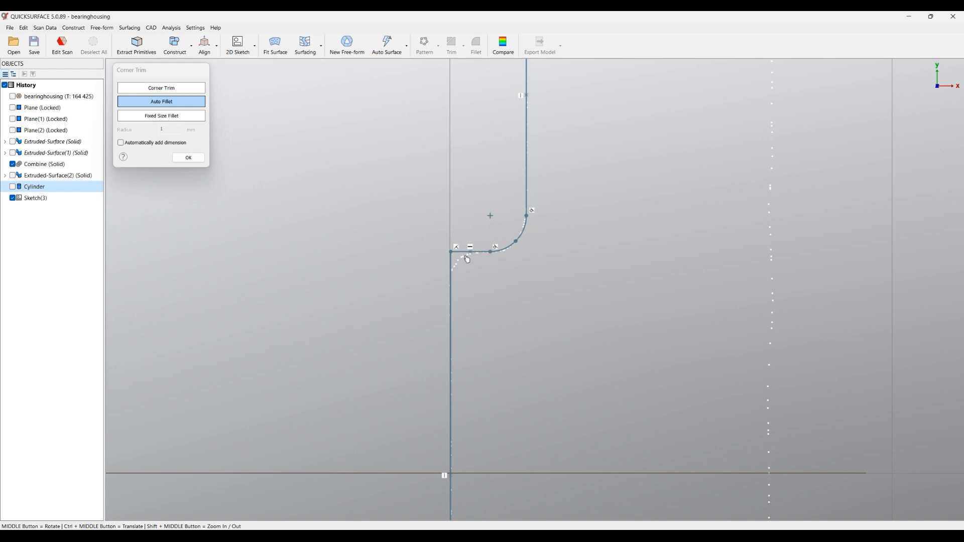
mouse_move(465, 231)
left_mouse_down()
mouse_move(434, 252)
mouse_move(454, 294)
left_mouse_up()
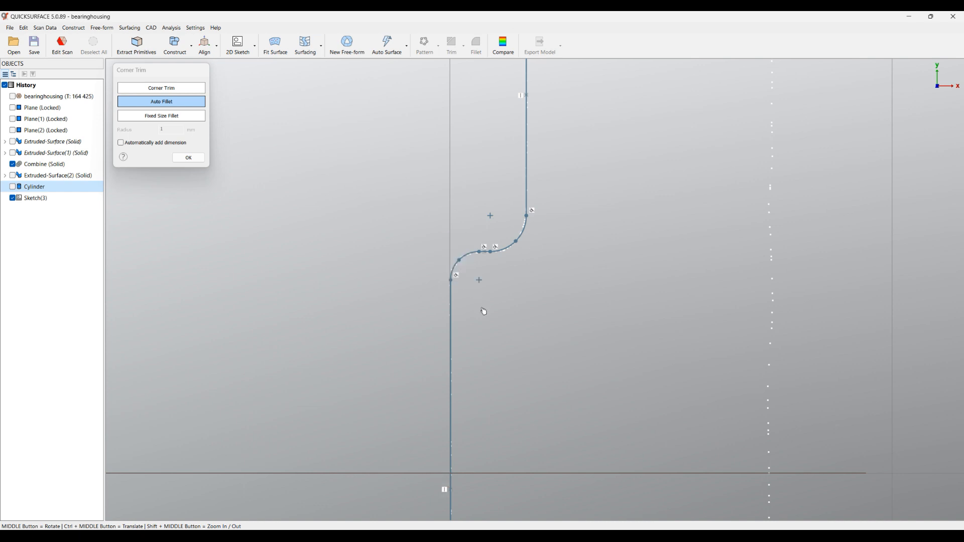
Step: Auto-fillet both corners of the lower step in the bore profile
middle_click_drag(535, 390, 554, 57, "ctrl")
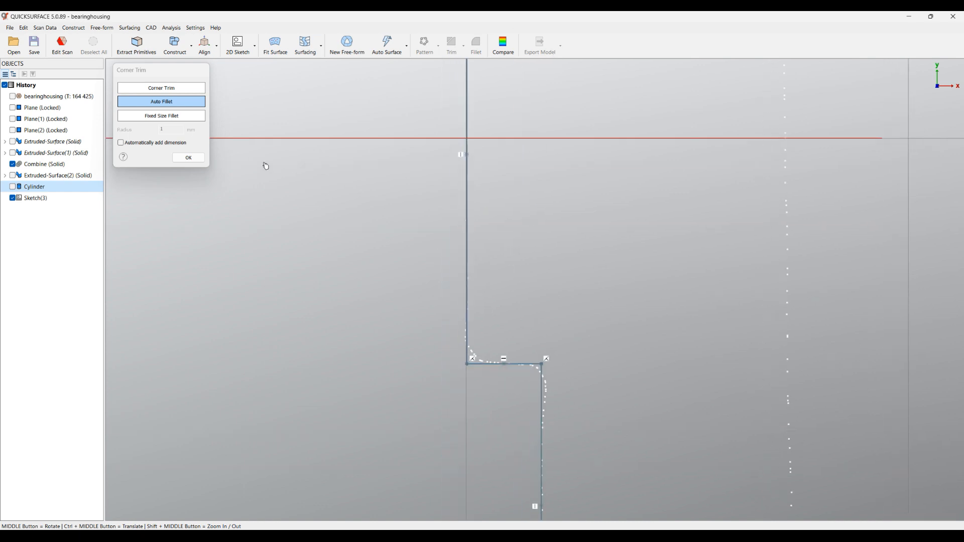
mouse_move(496, 299)
left_mouse_down()
mouse_move(467, 318)
mouse_move(439, 360)
mouse_move(476, 401)
left_mouse_up()
middle_click_drag(521, 408, 493, 340, "ctrl")
mouse_move(562, 278)
left_mouse_down()
mouse_move(526, 274)
mouse_move(537, 352)
left_mouse_up()
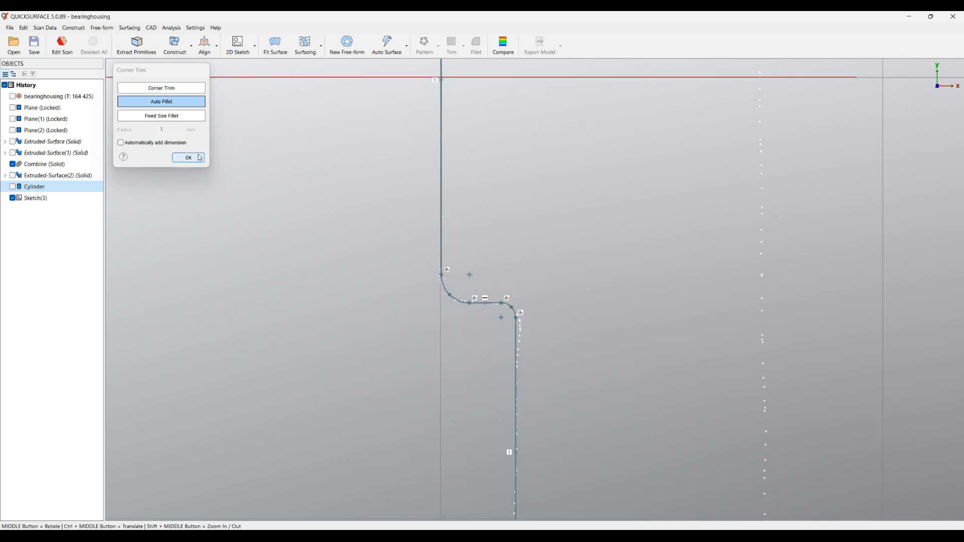
scroll(329, 181, "down", 3)
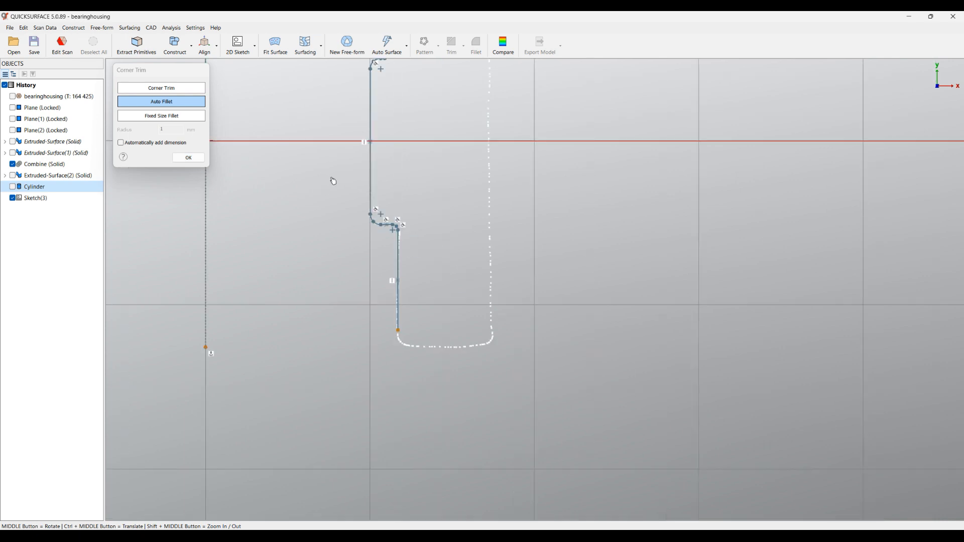
Step: Finish filleting and stretch the upper and lower wall lines of the bore profile well past both ends of the section points
left_click(189, 157)
middle_click_drag(459, 223, 602, 332, "ctrl")
scroll(562, 302, "down", 3)
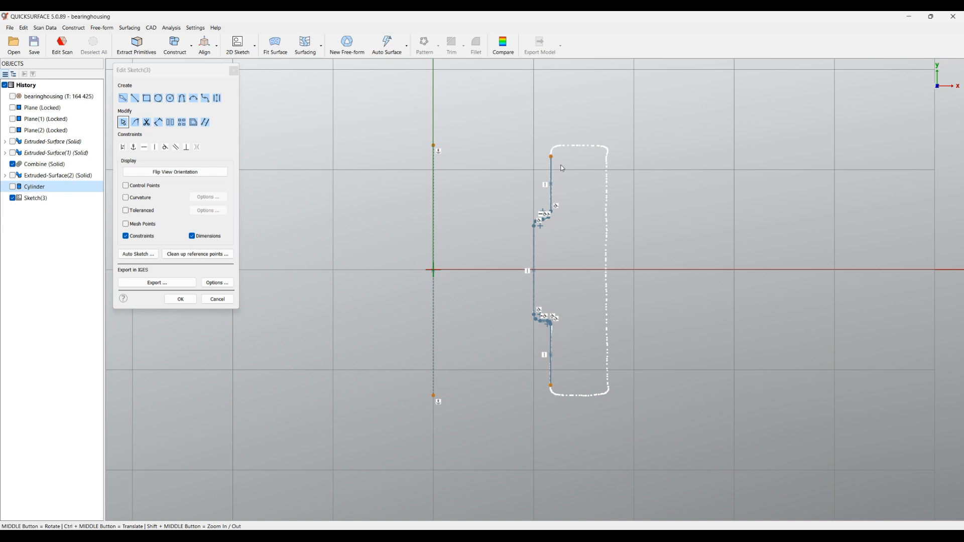
left_click_drag(553, 158, 557, 70)
middle_click_drag(564, 293, 536, 170, "ctrl")
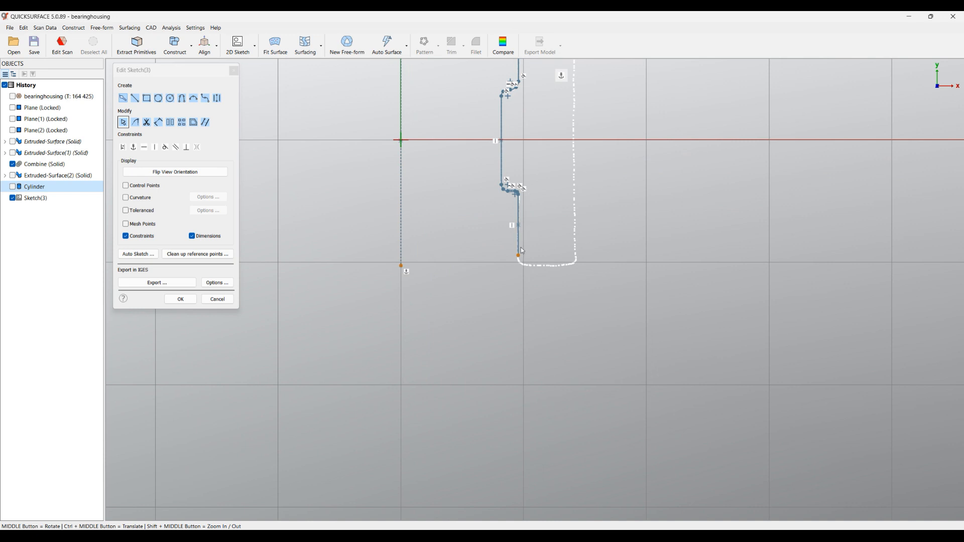
scroll(522, 250, "up", 3)
left_click_drag(520, 263, 521, 367)
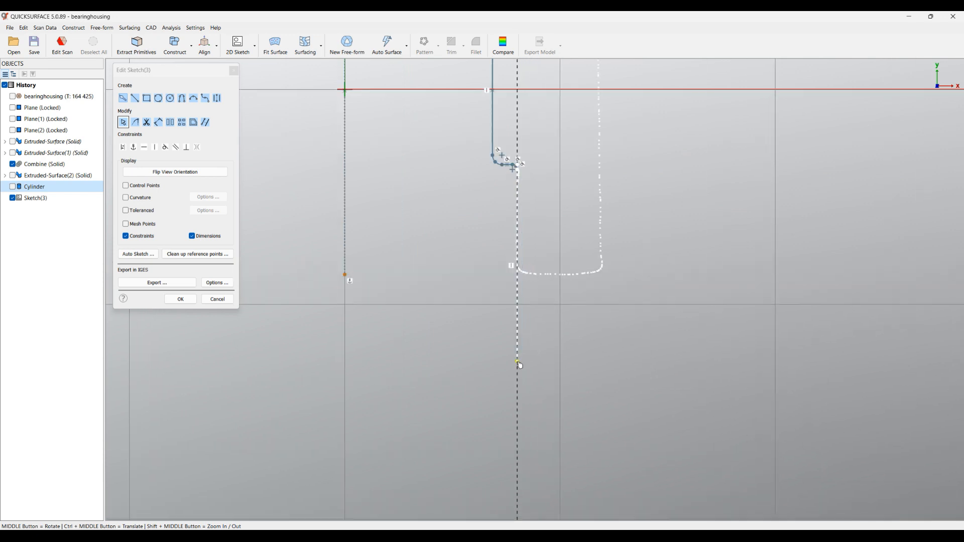
scroll(412, 338, "down", 3)
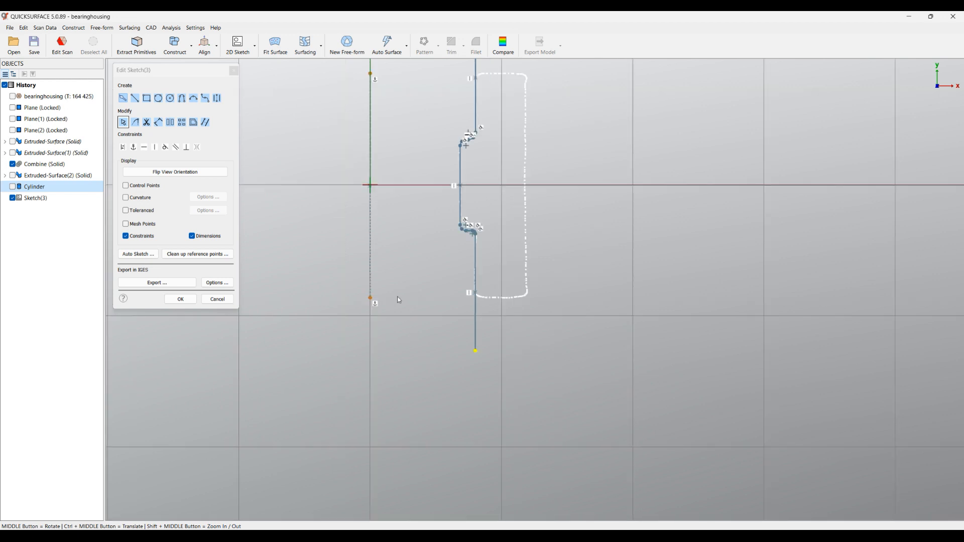
middle_click_drag(421, 263, 452, 375, "ctrl")
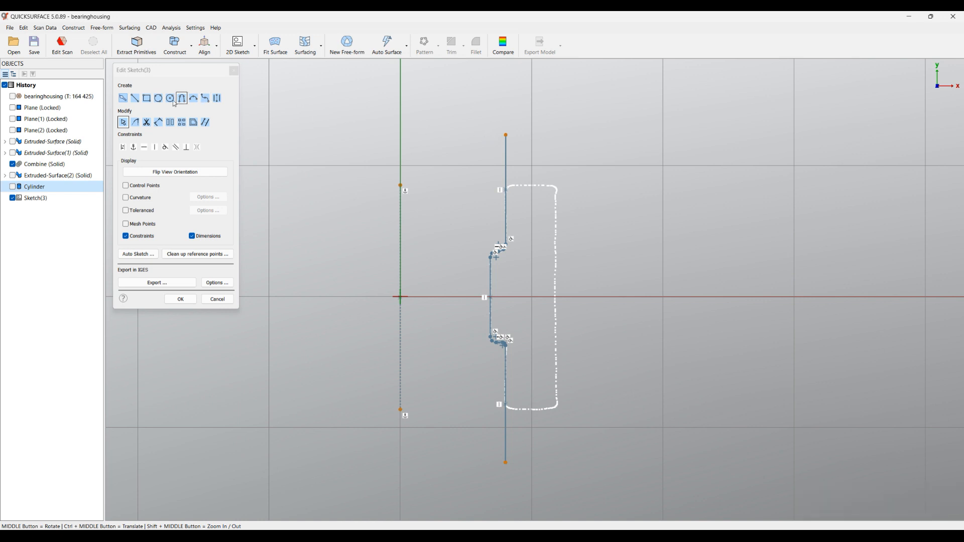
Step: Draw horizontal lines from the free ends of the upper and lower wall lines towards the cylinder axis
left_click(135, 99)
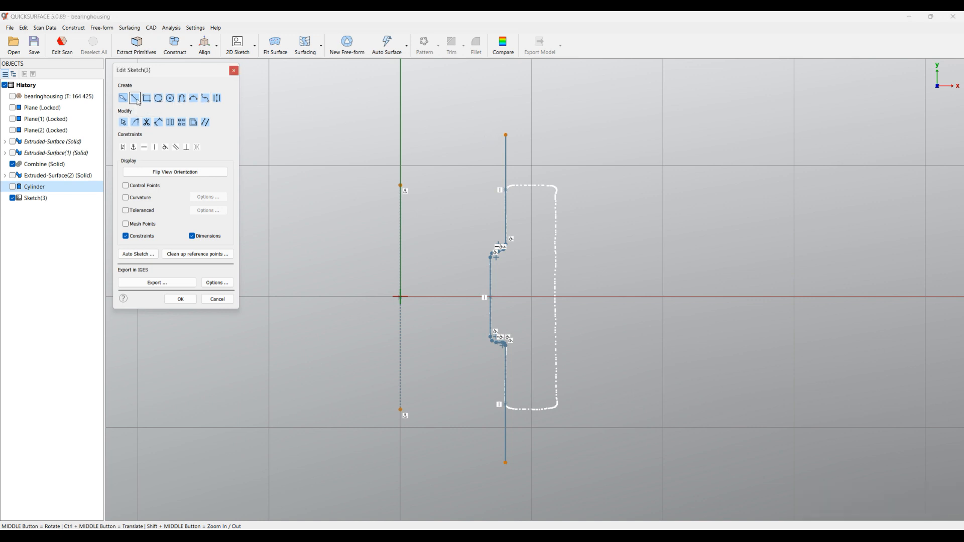
left_click(506, 134)
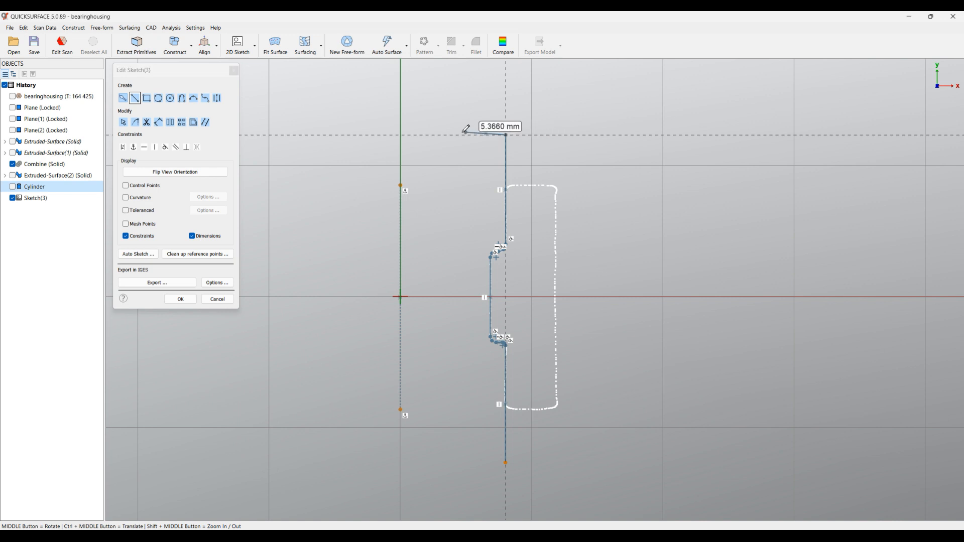
left_click(409, 134)
left_click(506, 462)
left_click(413, 463)
middle_click_drag(437, 369, 503, 278, "ctrl")
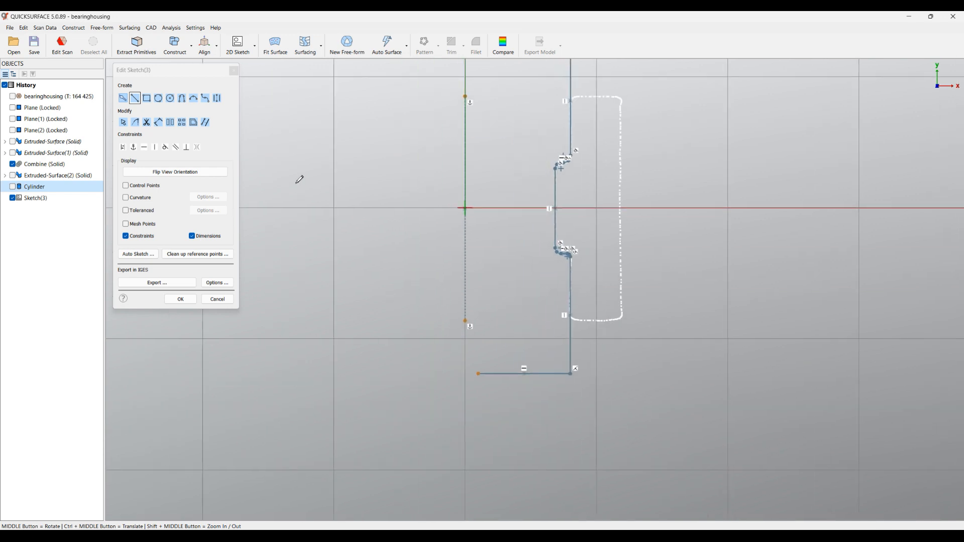
Step: Extend the open ends of both horizontal lines onto the vertical axis and finish the bore sketch
left_click(124, 124)
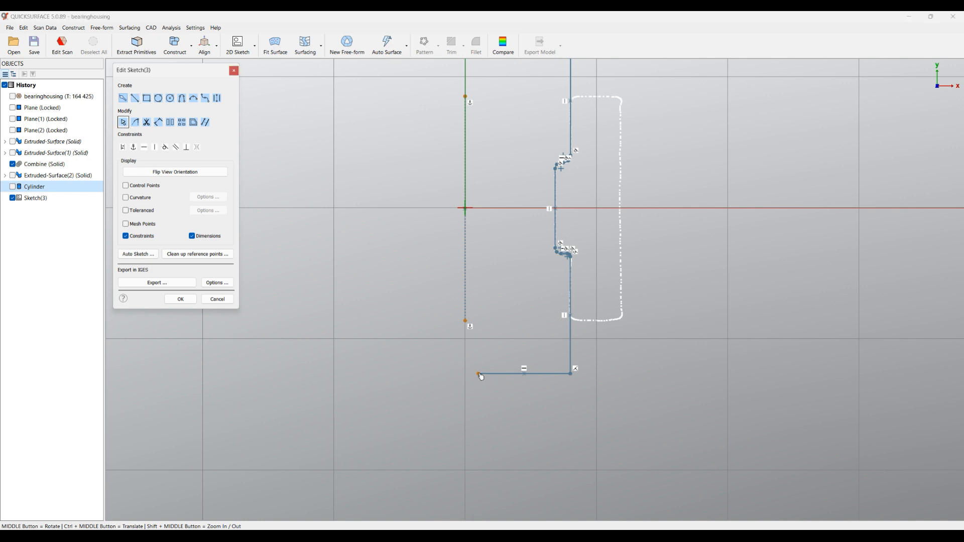
mouse_move(479, 374)
left_mouse_down()
mouse_move(487, 378)
mouse_move(467, 378)
left_mouse_up()
middle_click_drag(479, 149, 487, 329, "ctrl")
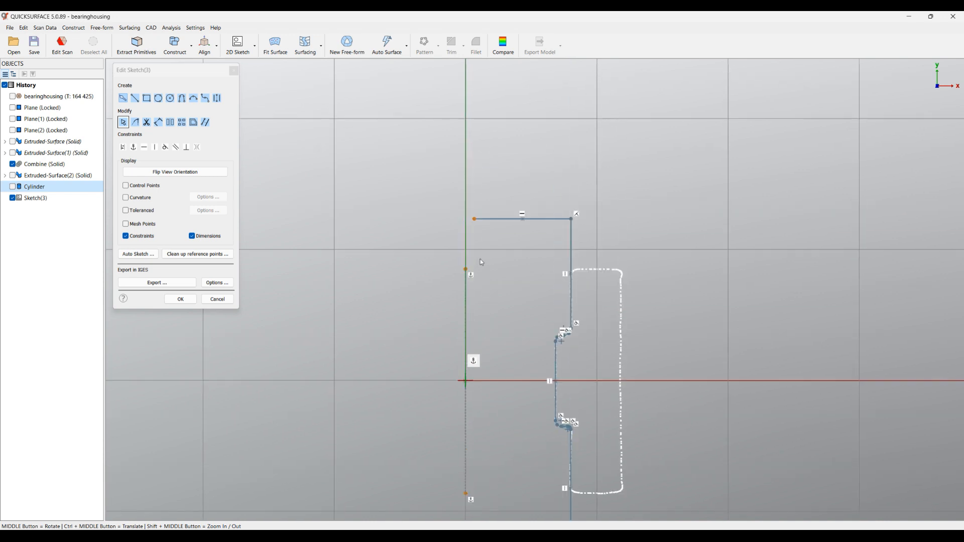
left_click_drag(475, 220, 466, 219)
middle_click_drag(475, 341, 485, 245, "ctrl")
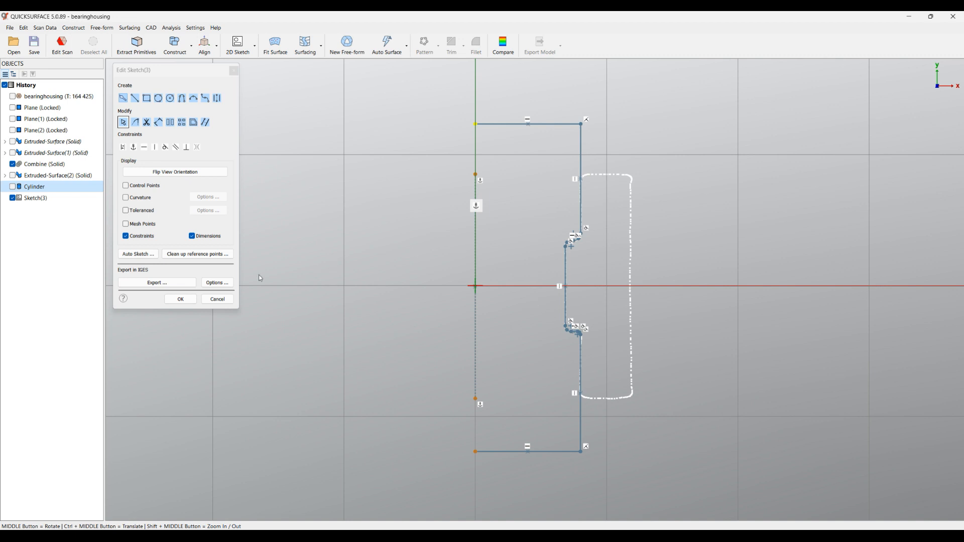
left_click(180, 300)
Step: Revolve the bore profile a full turn about the sketch's axis line as a new solid
mouse_move(432, 313)
middle_mouse_down()
mouse_move(467, 347)
mouse_move(478, 275)
middle_mouse_up()
scroll(480, 278, "down", 3)
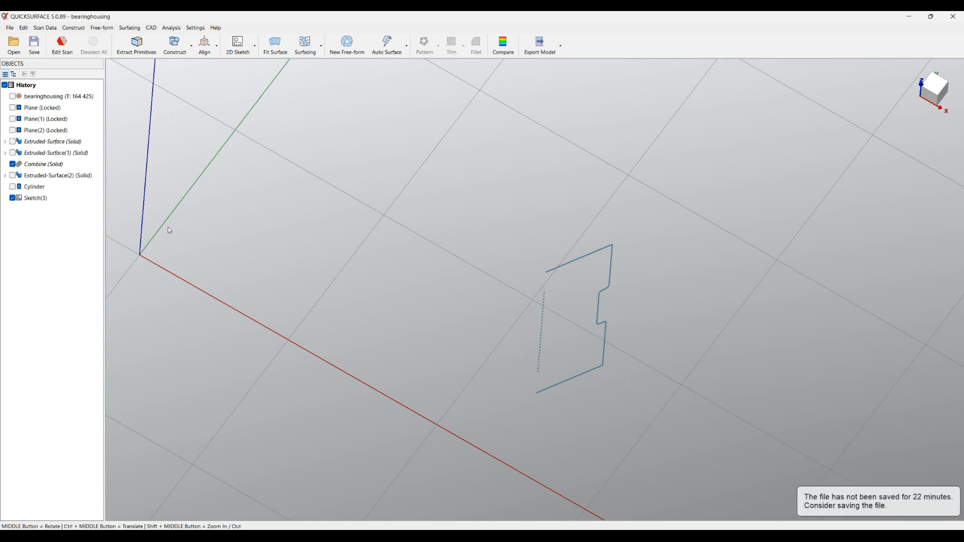
right_click(39, 200)
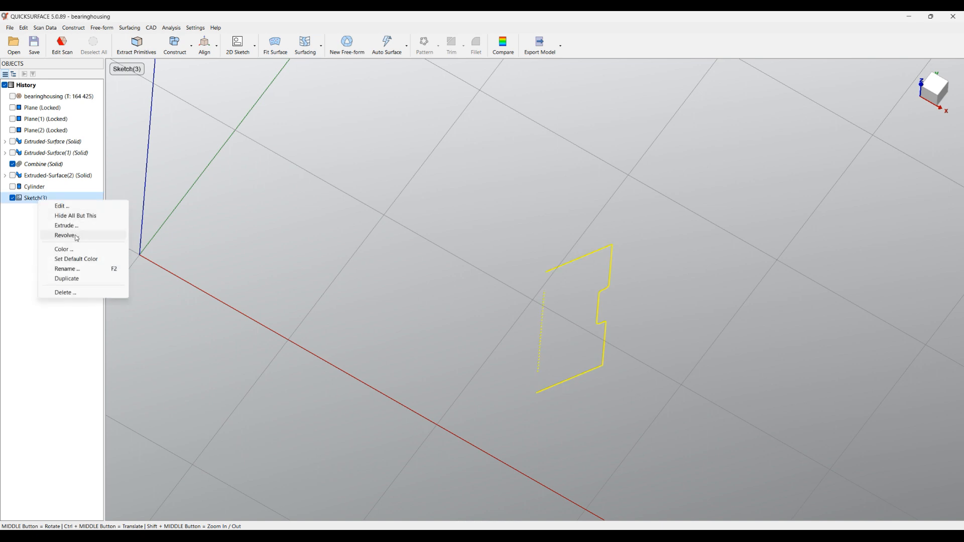
left_click(324, 237)
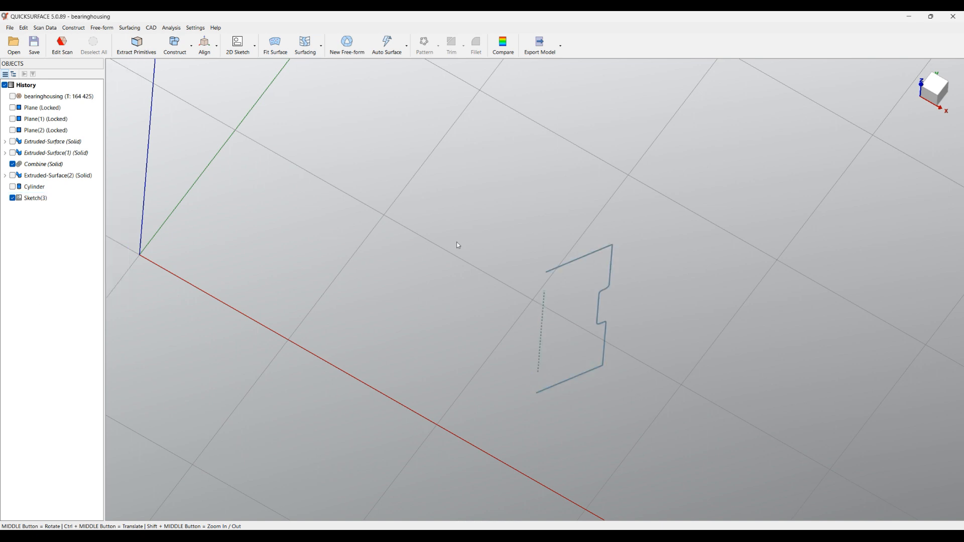
left_click(572, 263)
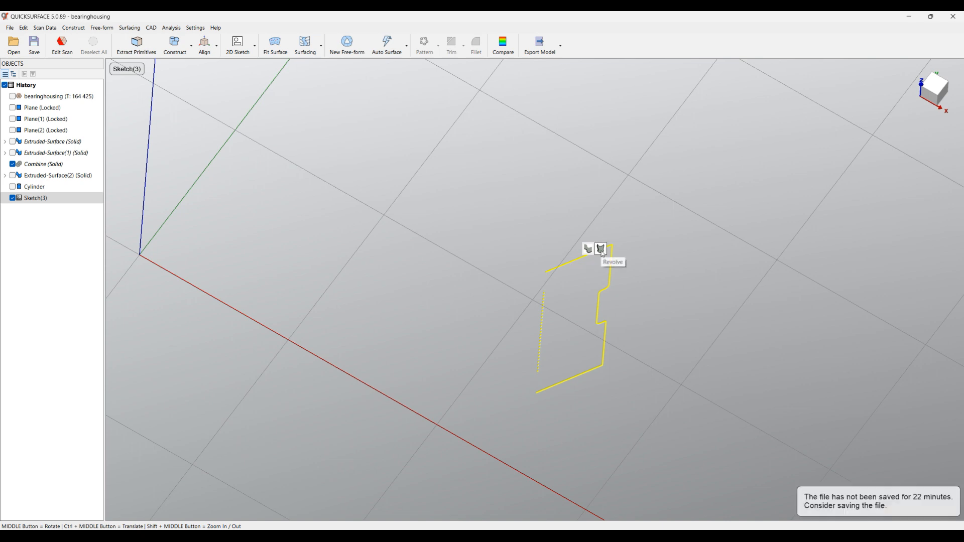
left_click(77, 31)
left_click(85, 110)
middle_click_drag(517, 314, 485, 165)
scroll(628, 391, "up", 3)
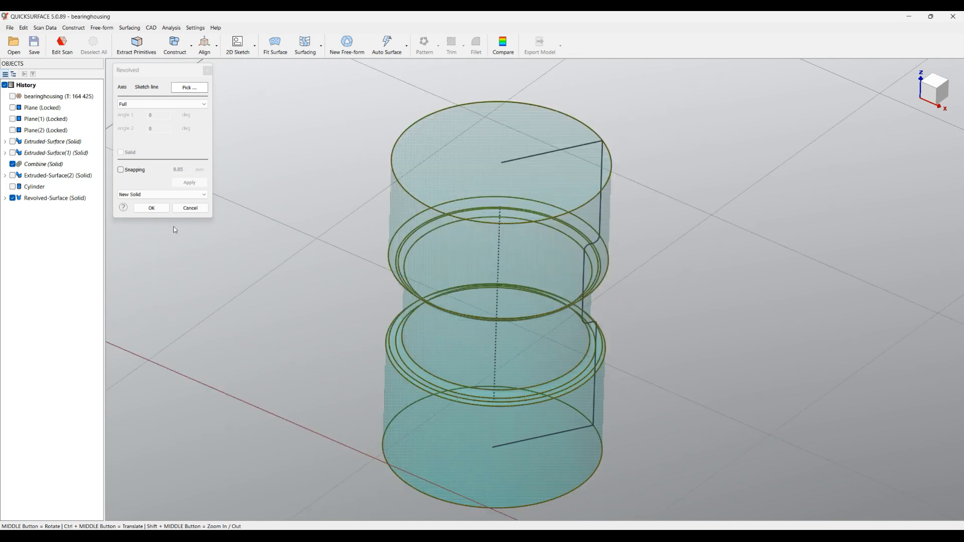
left_click(163, 210)
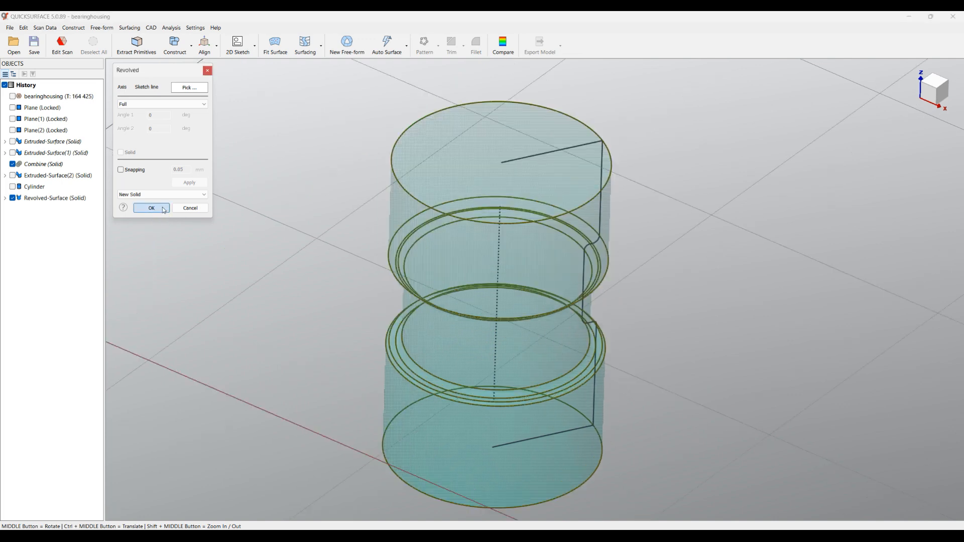
Step: Hide the revolved solid's source sketch and show the housing body Extruded-Surface(2) together with it
middle_click_drag(414, 284, 362, 200)
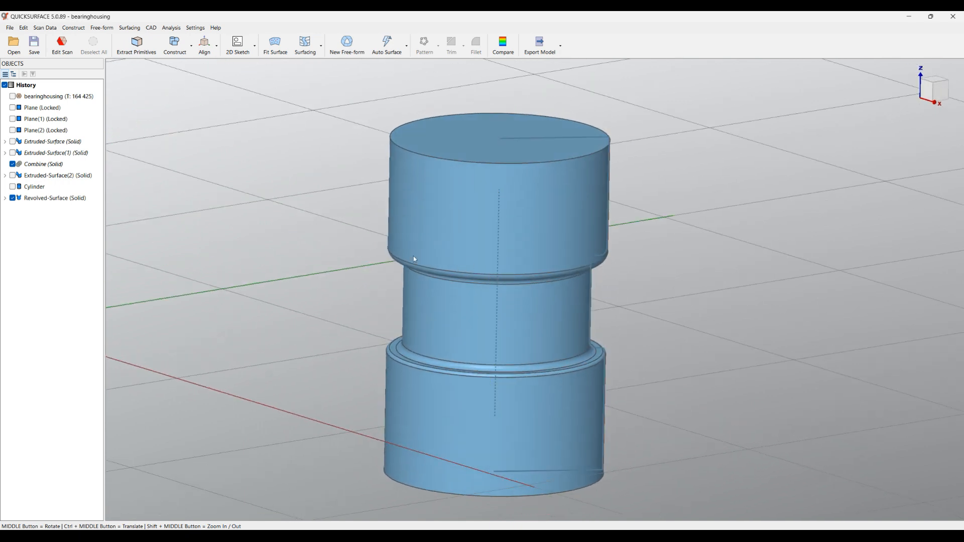
left_click(8, 201)
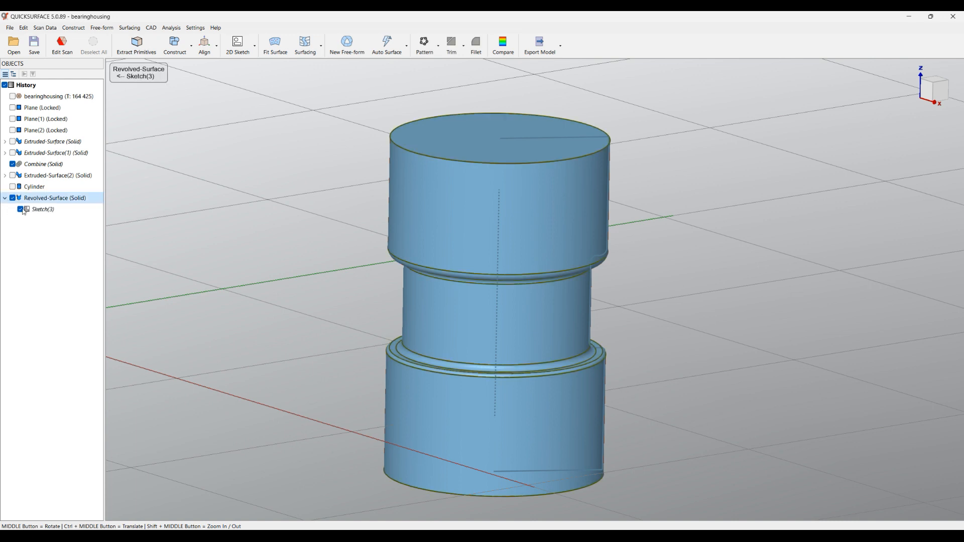
left_click(21, 209)
mouse_move(380, 261)
middle_mouse_down()
mouse_move(448, 333)
mouse_move(437, 331)
middle_mouse_up()
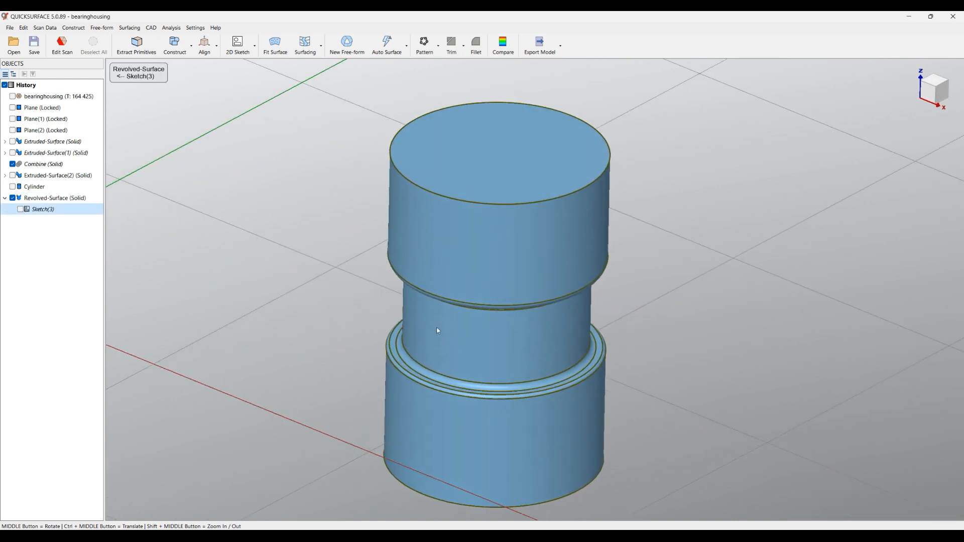
left_click(12, 176)
middle_click_drag(507, 302, 459, 232)
scroll(697, 274, "down", 5)
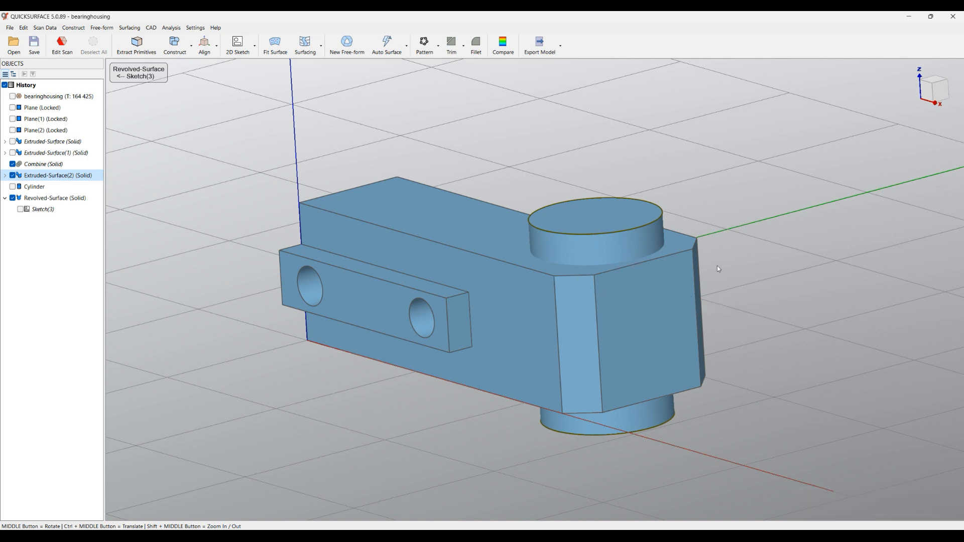
Step: Cut the revolved solid from the housing body to form the stepped bearing bore
left_click(375, 205)
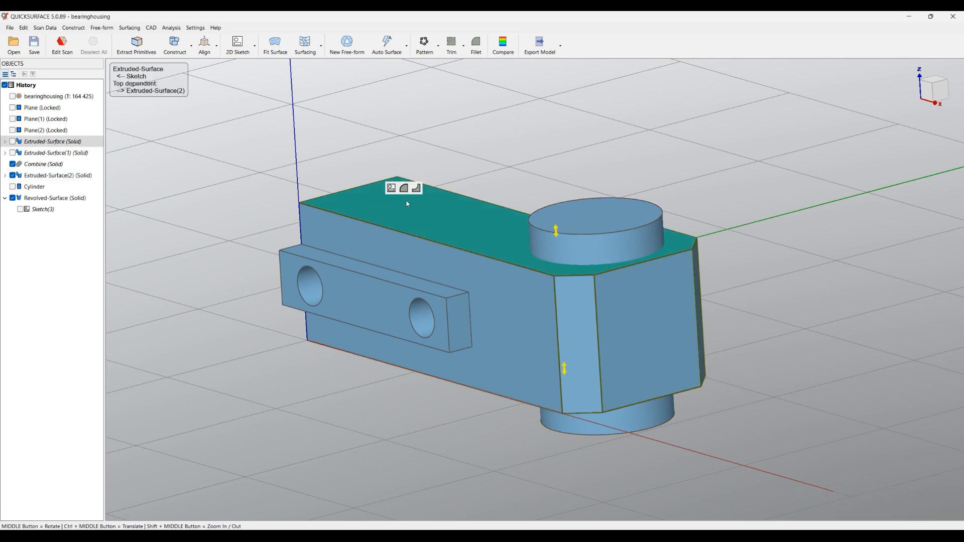
left_click(421, 192)
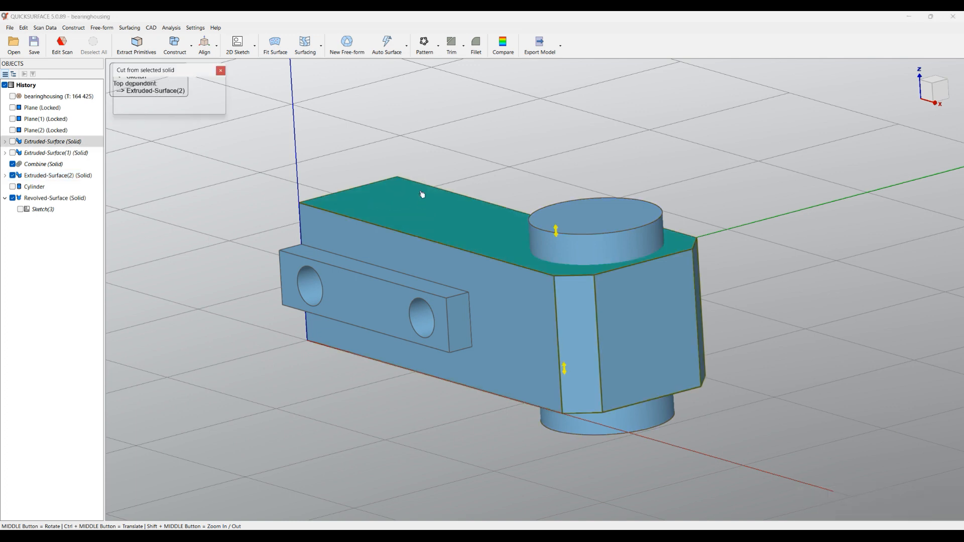
left_click(620, 216)
middle_click_drag(470, 208, 480, 329)
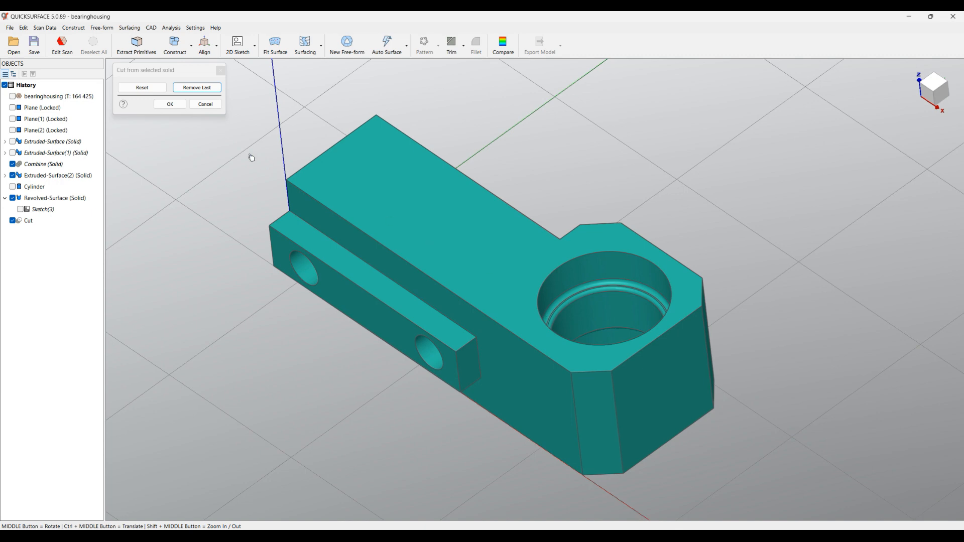
left_click(170, 105)
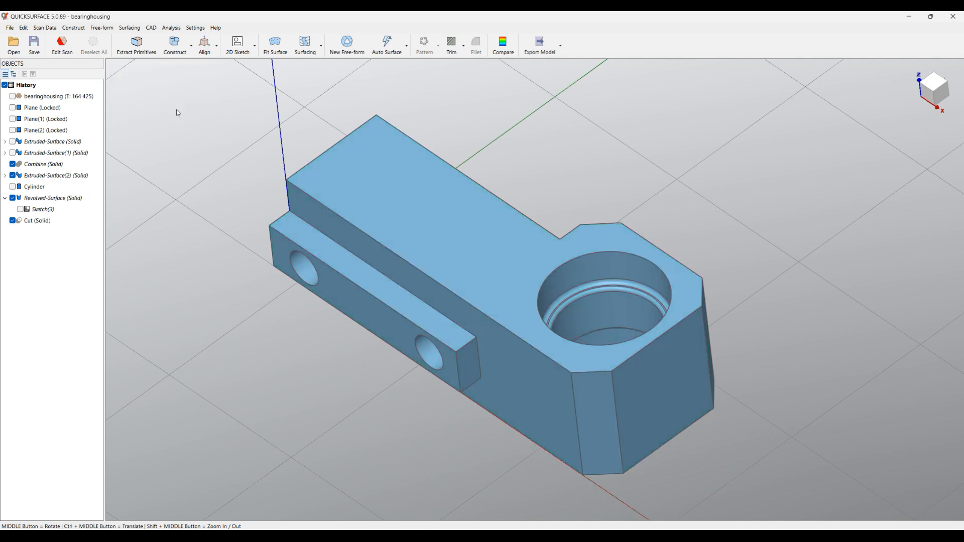
Step: Hide the coordinate system and display the bearinghousing scan mesh over the cut solid
mouse_move(477, 461)
middle_mouse_down()
mouse_move(503, 402)
mouse_move(481, 350)
mouse_move(533, 396)
mouse_move(641, 410)
middle_mouse_up()
middle_click_drag(416, 430, 743, 415)
mouse_move(936, 92)
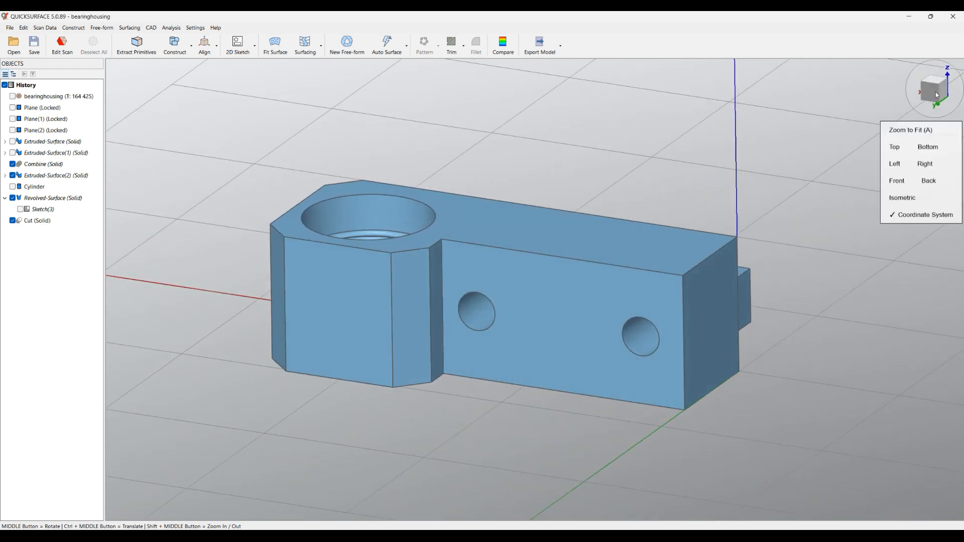
left_click(925, 215)
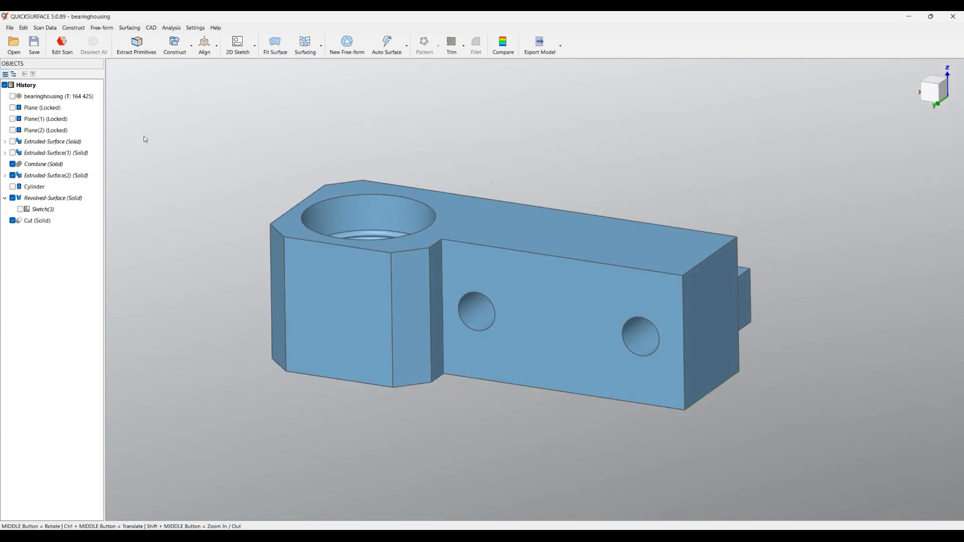
middle_click_drag(244, 341, 607, 335)
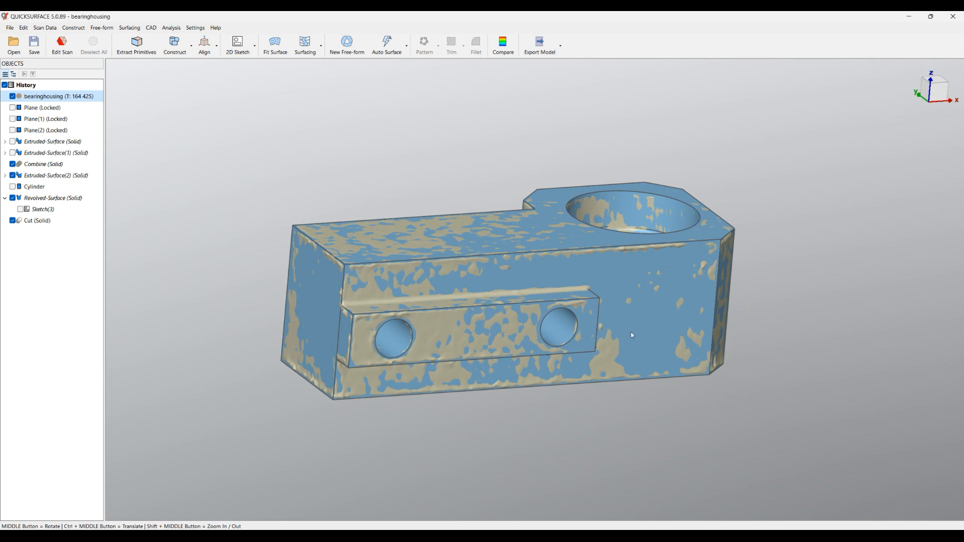